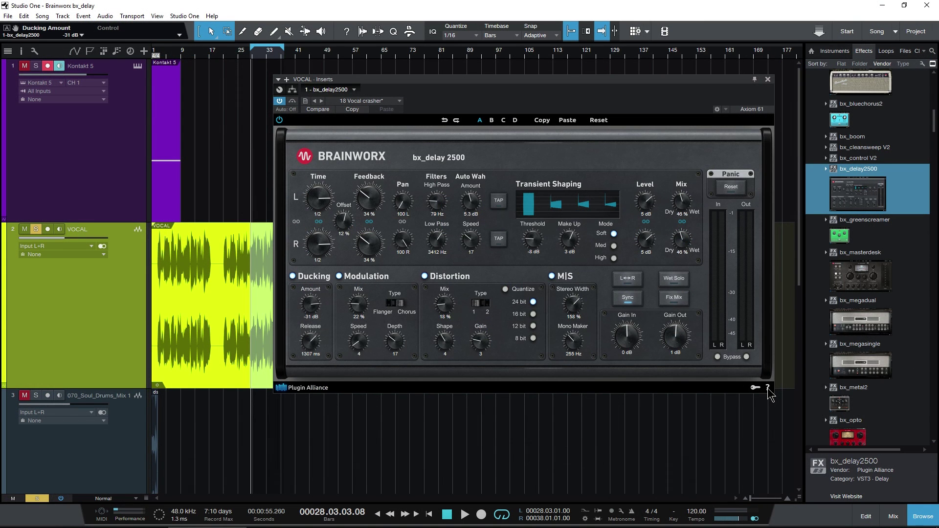
Step: Show the help options of the bx_delay 2500 plug-in and close them again
{"action": "left_click", "coordinate": [767, 387]}
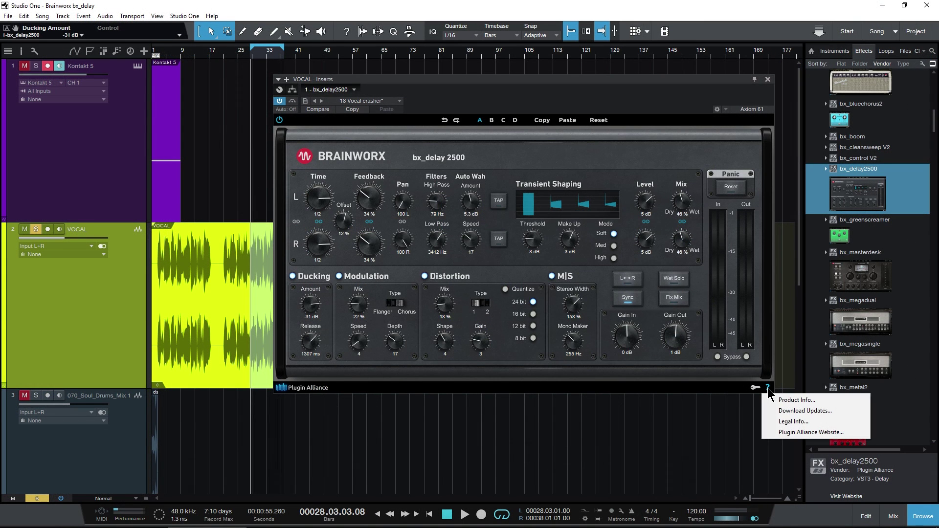
{"action": "left_click", "coordinate": [647, 388]}
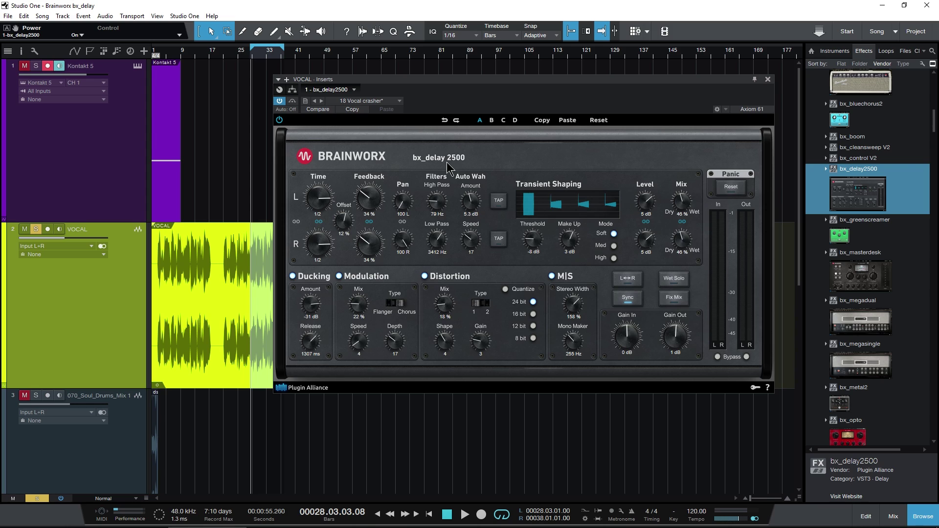
Step: Try the High Pass filter at 266 Hz and undo the change
{"action": "left_click_drag", "start_coordinate": [437, 200], "coordinate": [437, 192]}
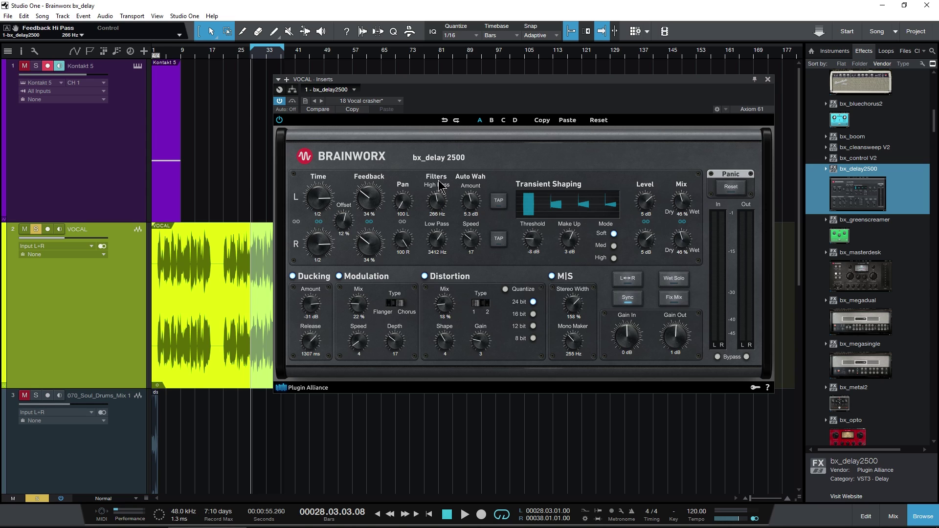
{"action": "left_click", "coordinate": [444, 120]}
{"action": "left_click", "coordinate": [443, 121]}
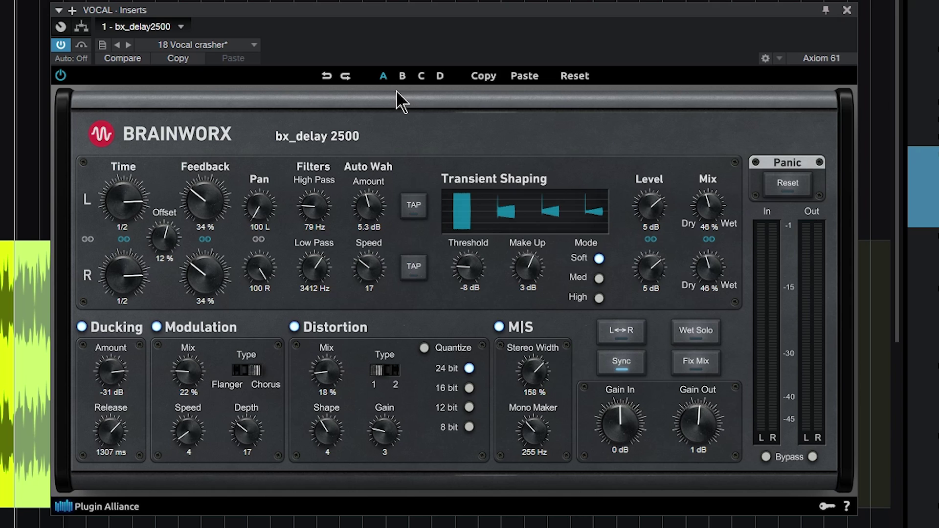
Step: Compare the delay's stored settings A, B and D on the vocal
{"action": "left_click", "coordinate": [402, 76]}
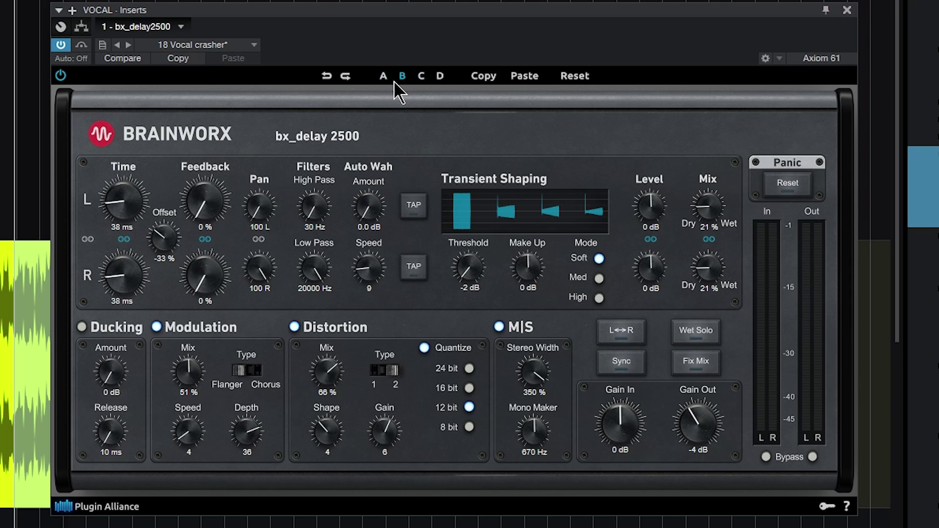
{"action": "left_click", "coordinate": [383, 76]}
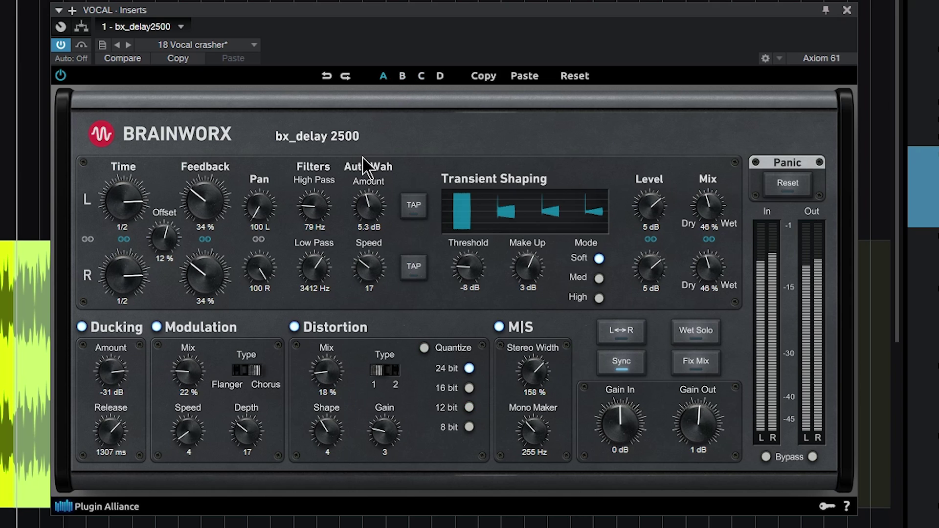
{"action": "left_click", "coordinate": [401, 77]}
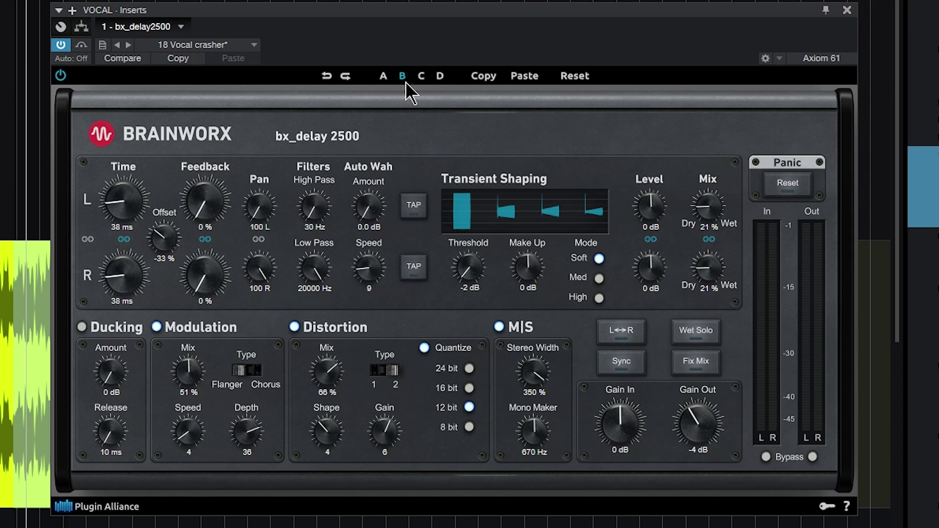
{"action": "left_click", "coordinate": [440, 77]}
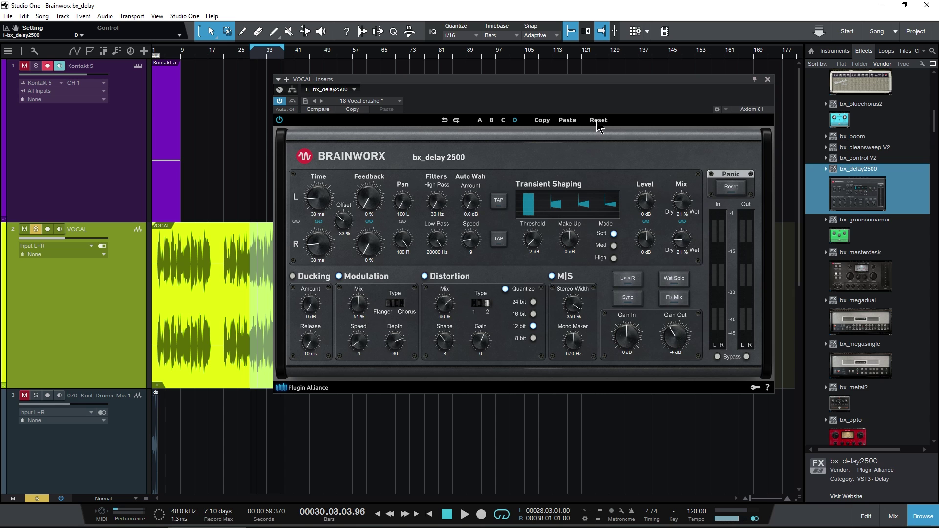
{"action": "left_click", "coordinate": [596, 120]}
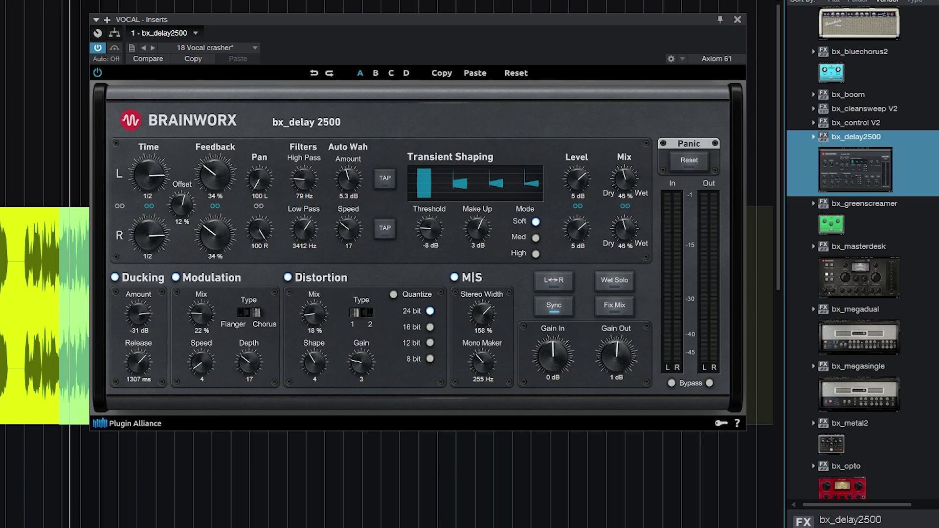
Step: View the mono bx_delay2500 insert on Track 6 from the mix console, and return to the VOCAL insert with the console hidden
{"action": "key", "text": "F3"}
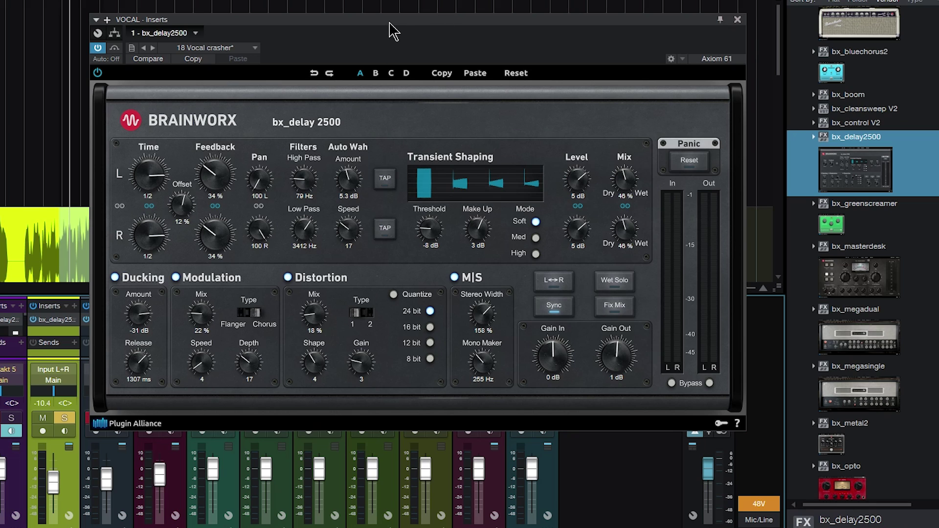
{"action": "left_click", "coordinate": [737, 21]}
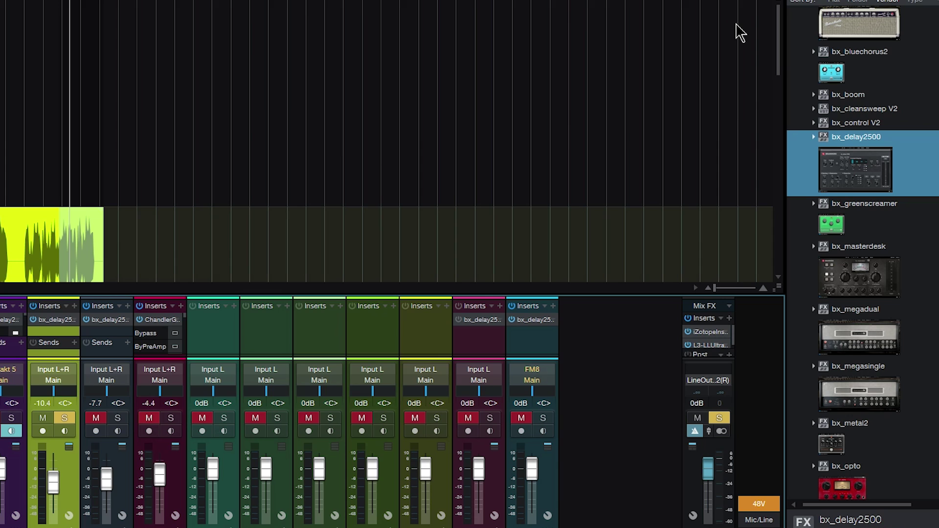
{"action": "left_click", "coordinate": [486, 319]}
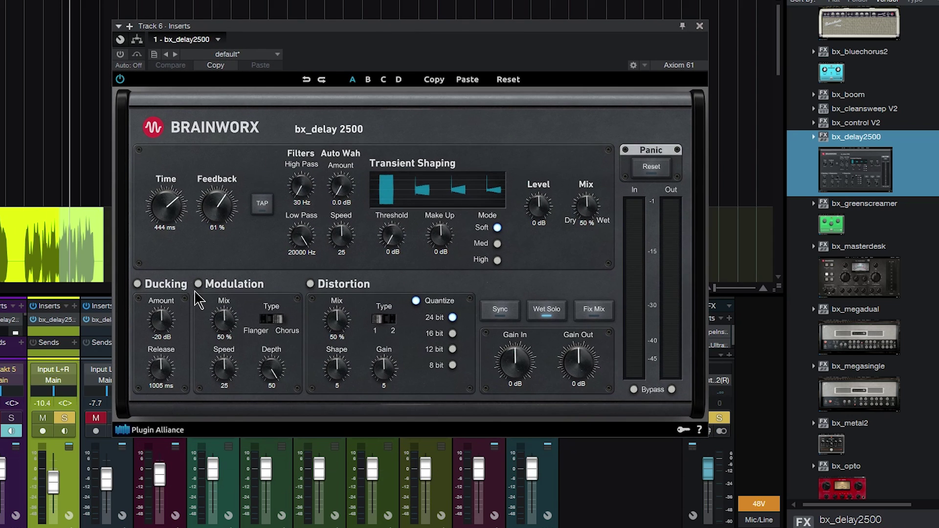
{"action": "left_click", "coordinate": [167, 206]}
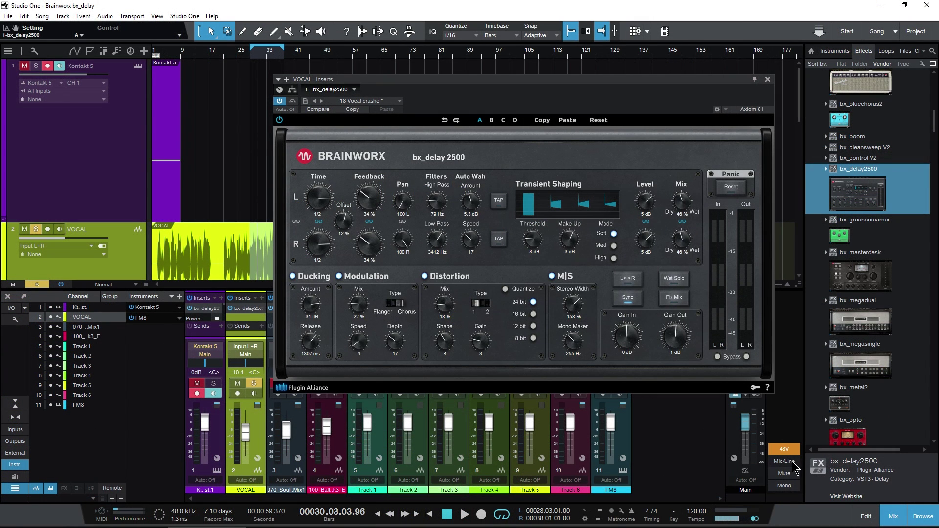
{"action": "left_click", "coordinate": [893, 517]}
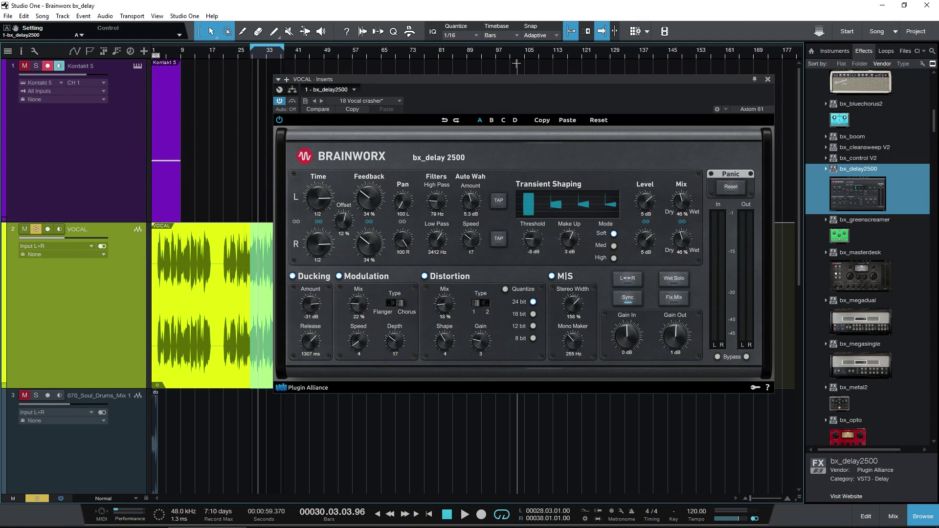
{"action": "left_click_drag", "start_coordinate": [496, 80], "coordinate": [491, 85]}
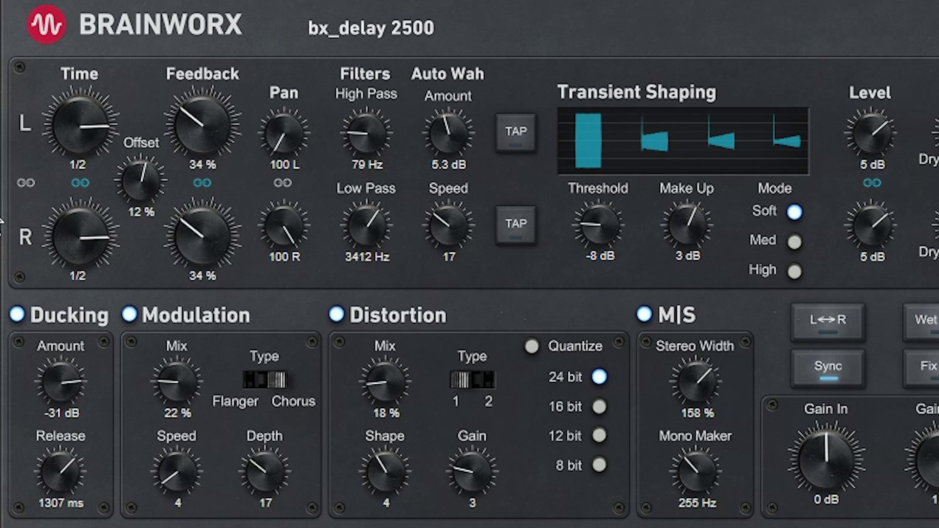
Step: Link all left and right controls, set the delay time to 1/2 T, and unlink them all
{"action": "left_click", "coordinate": [27, 183]}
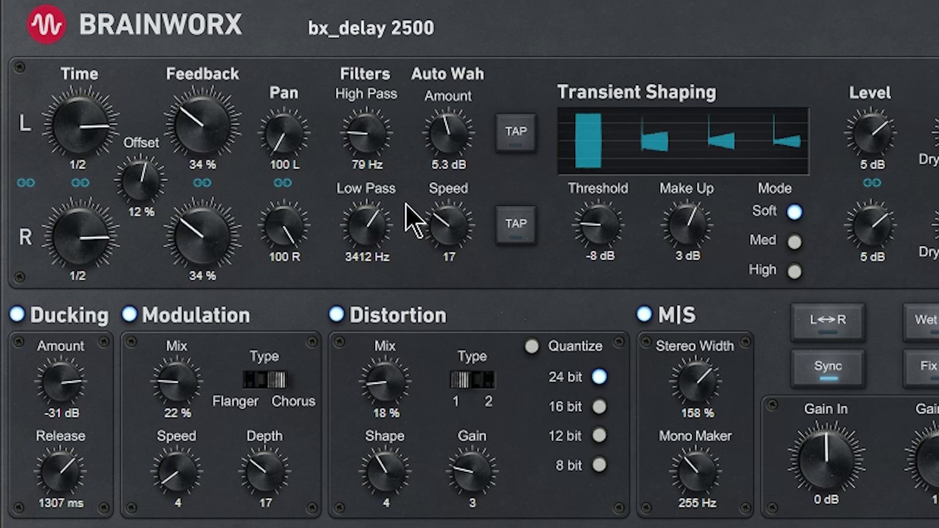
{"action": "left_click_drag", "start_coordinate": [76, 132], "coordinate": [91, 156]}
{"action": "left_click", "coordinate": [26, 183]}
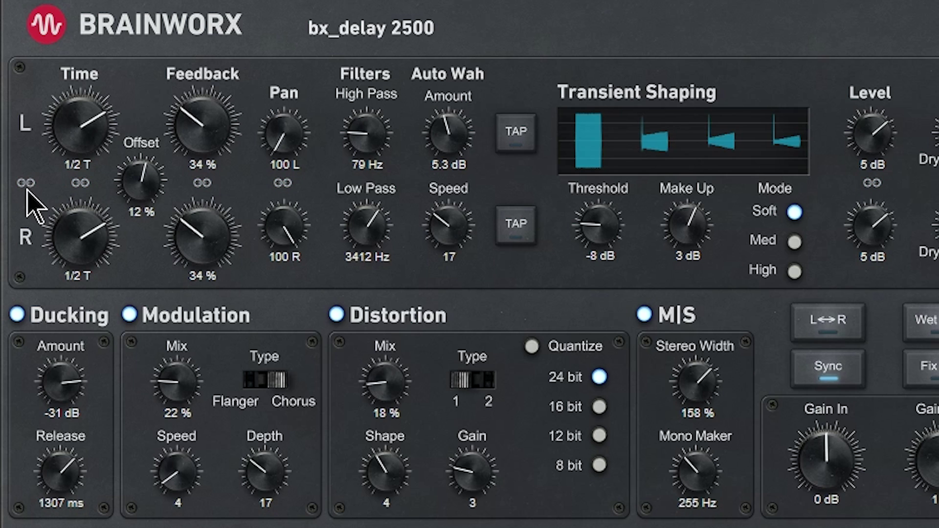
Step: Link the left and right channels for Feedback and Pan only, keeping Time unlinked
{"action": "left_click", "coordinate": [80, 183]}
{"action": "left_click", "coordinate": [202, 183]}
{"action": "left_click", "coordinate": [282, 183]}
{"action": "left_click", "coordinate": [80, 182]}
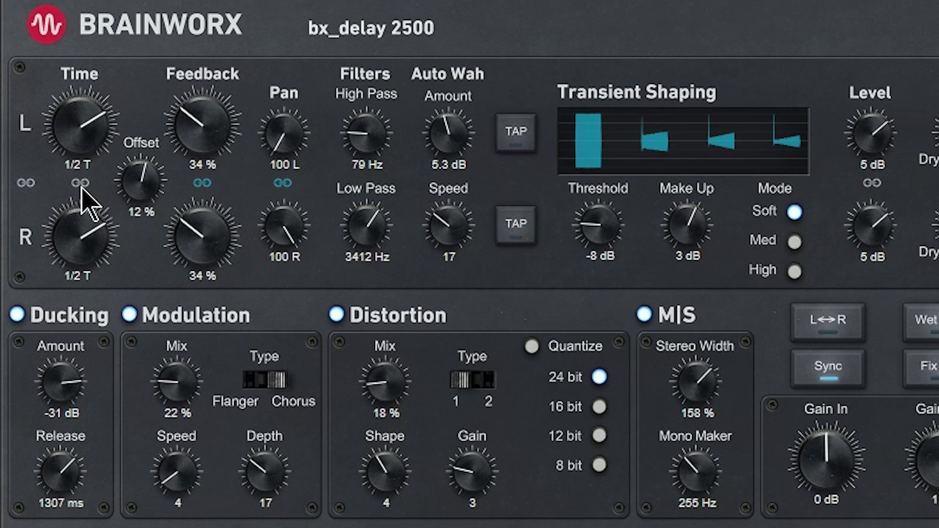
Step: Set the left delay time to 1/8 D and the right delay time to 1/4 D
{"action": "mouse_move", "coordinate": [88, 103]}
{"action": "left_mouse_down"}
{"action": "mouse_move", "coordinate": [95, 249]}
{"action": "mouse_move", "coordinate": [85, 113]}
{"action": "left_mouse_up"}
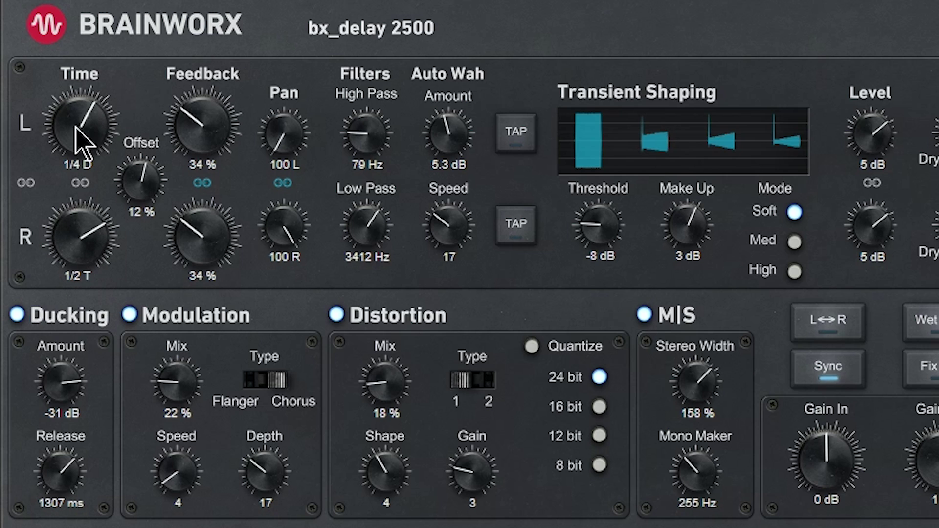
{"action": "left_click_drag", "start_coordinate": [78, 138], "coordinate": [74, 188]}
{"action": "left_click_drag", "start_coordinate": [88, 237], "coordinate": [81, 208]}
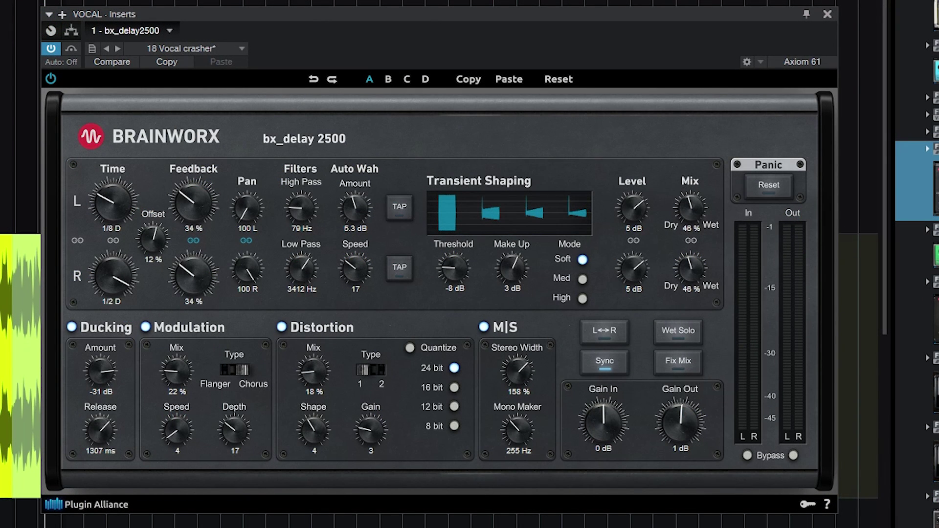
{"action": "left_click_drag", "start_coordinate": [110, 270], "coordinate": [109, 300]}
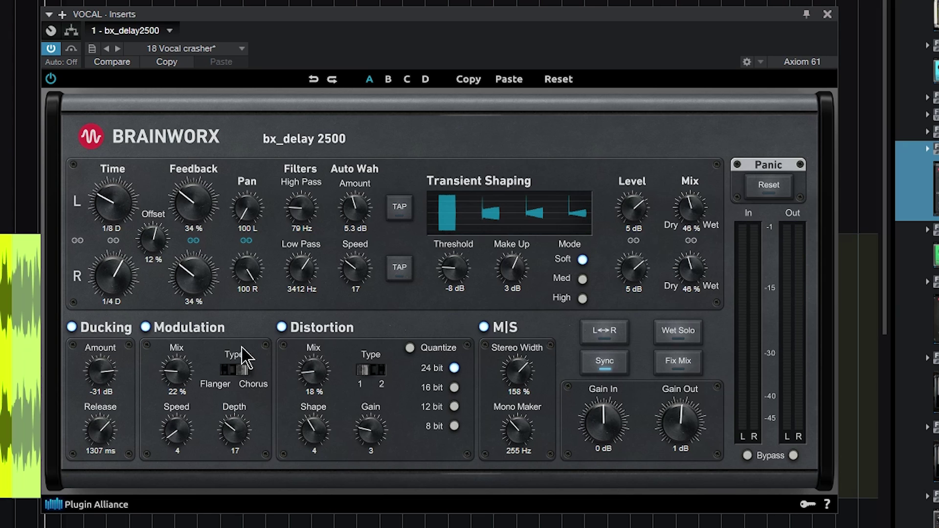
Step: Turn off tempo sync, link the left and right delay times, and set both to 364 ms
{"action": "left_click", "coordinate": [604, 361]}
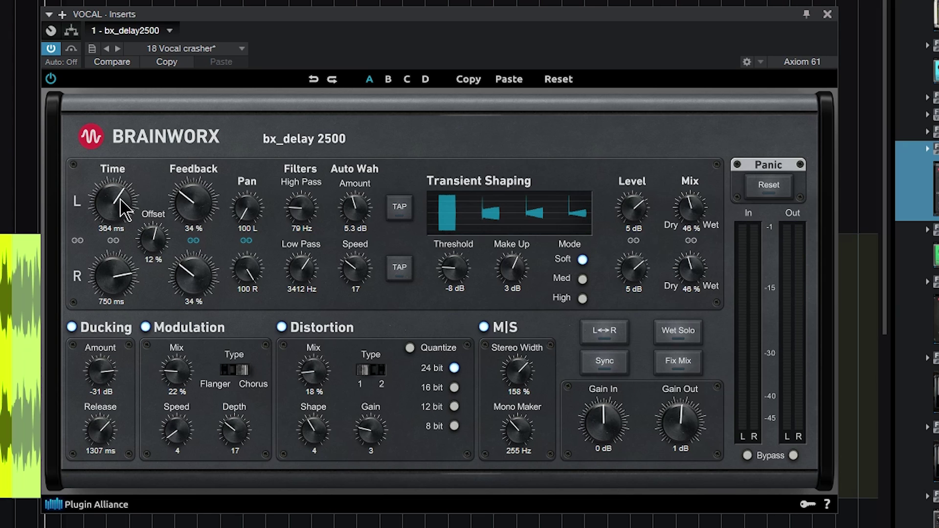
{"action": "left_click_drag", "start_coordinate": [114, 205], "coordinate": [128, 230]}
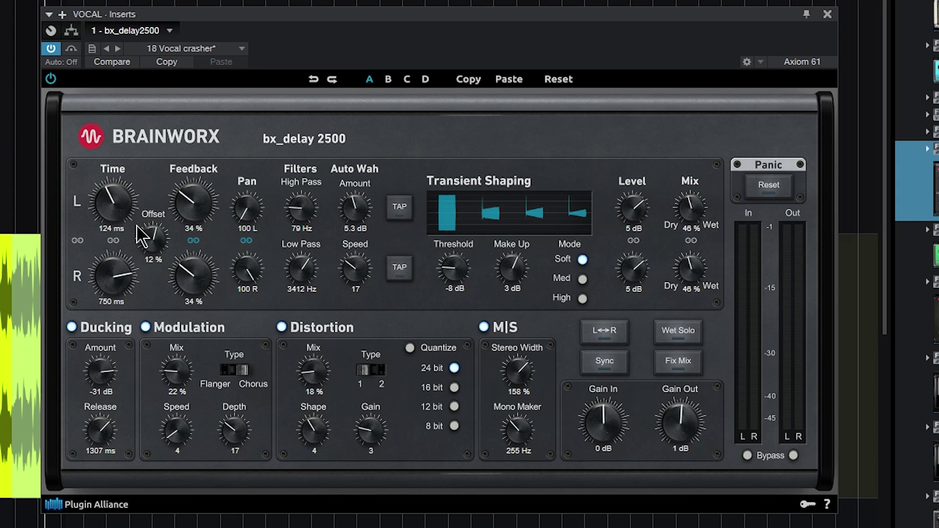
{"action": "left_click", "coordinate": [113, 240]}
{"action": "mouse_move", "coordinate": [105, 199]}
{"action": "left_mouse_down"}
{"action": "mouse_move", "coordinate": [109, 268]}
{"action": "mouse_move", "coordinate": [112, 175]}
{"action": "mouse_move", "coordinate": [117, 202]}
{"action": "mouse_move", "coordinate": [118, 191]}
{"action": "left_mouse_up"}
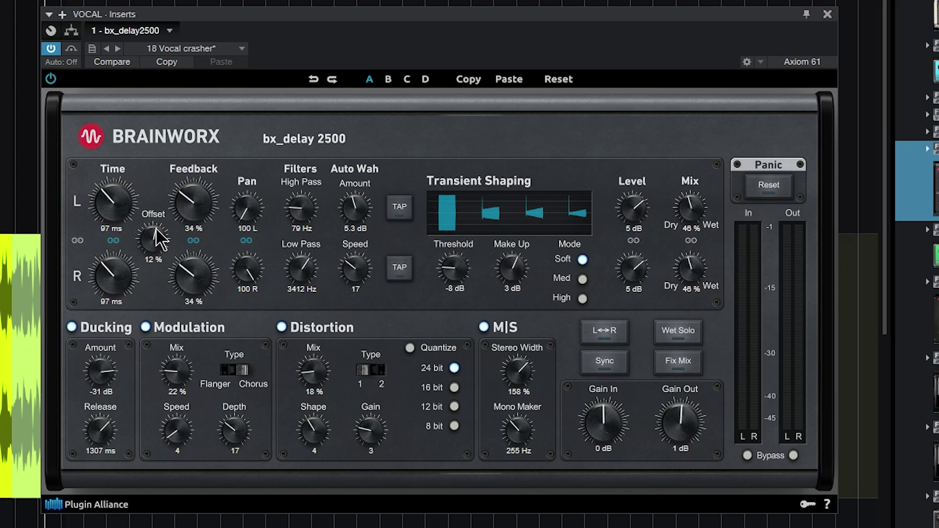
{"action": "left_click_drag", "start_coordinate": [112, 196], "coordinate": [118, 177]}
Step: Audition the time Offset on the vocal at values such as -33 %, 1 % and 56 %
{"action": "left_click_drag", "start_coordinate": [166, 239], "coordinate": [150, 259]}
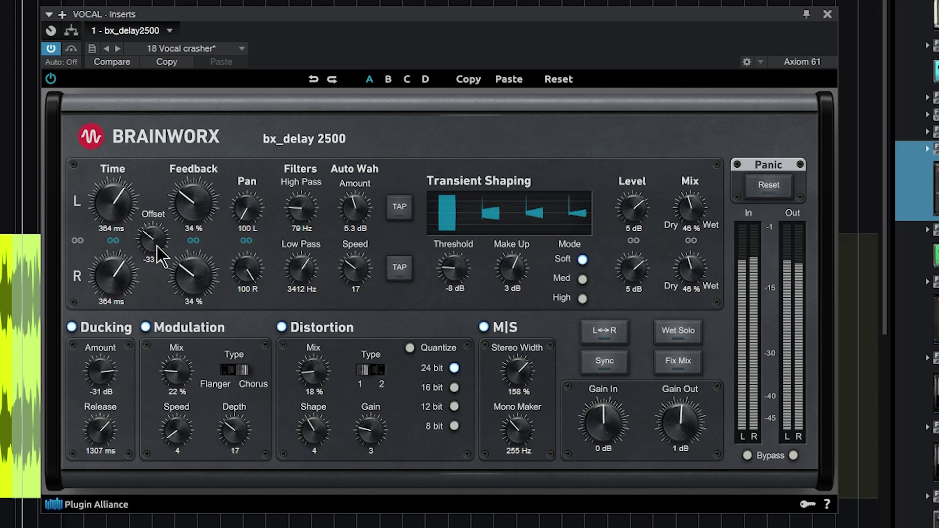
{"action": "left_click_drag", "start_coordinate": [156, 246], "coordinate": [152, 218]}
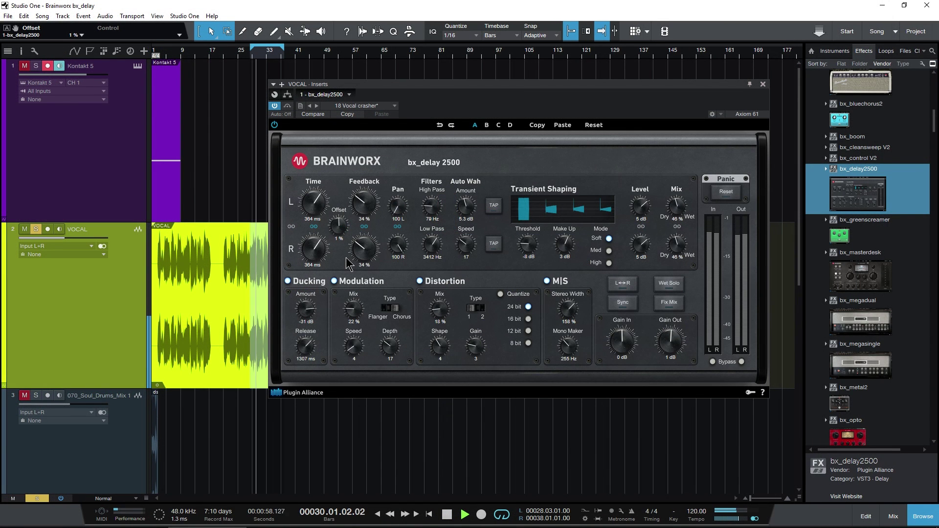
{"action": "left_click_drag", "start_coordinate": [340, 233], "coordinate": [341, 218]}
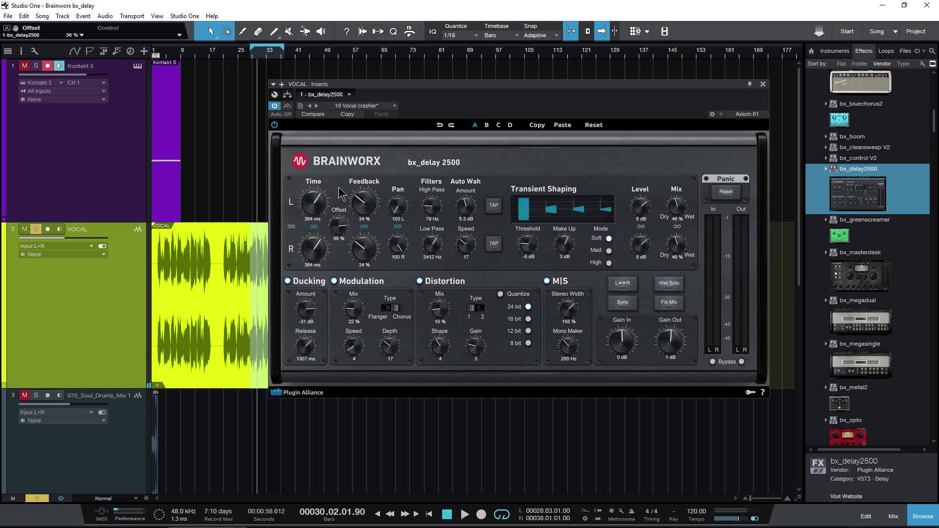
{"action": "key", "text": "space"}
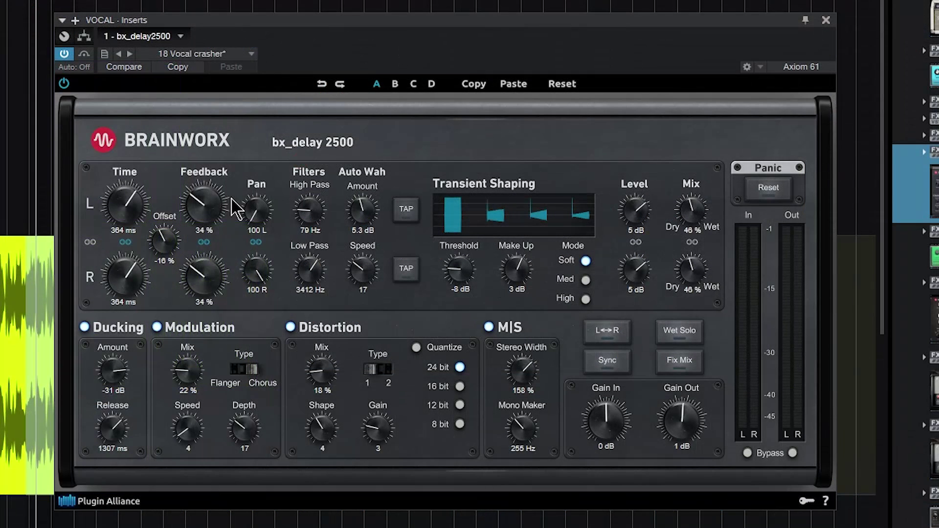
Step: Unlink Feedback and set it to 84 % for the left channel and 23 % for the right
{"action": "left_click", "coordinate": [207, 243]}
{"action": "left_click_drag", "start_coordinate": [207, 218], "coordinate": [207, 157]}
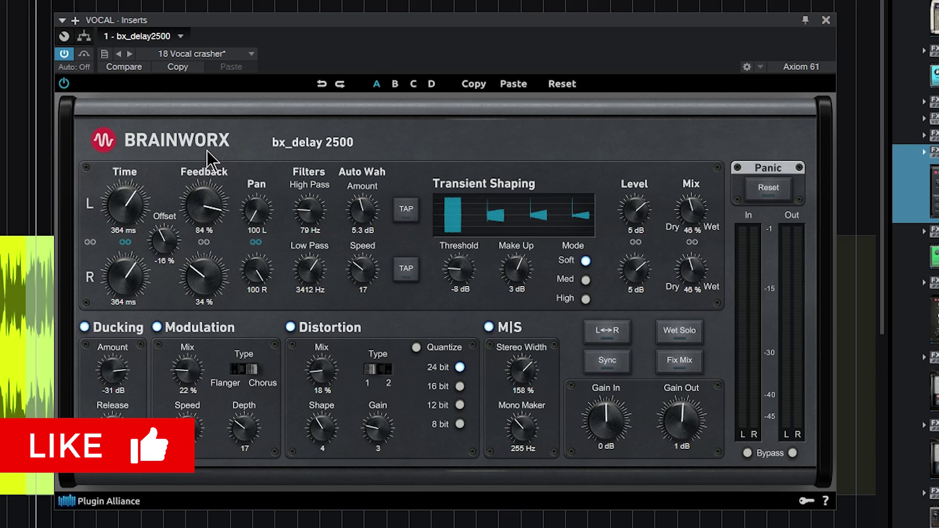
{"action": "left_click_drag", "start_coordinate": [203, 272], "coordinate": [206, 291]}
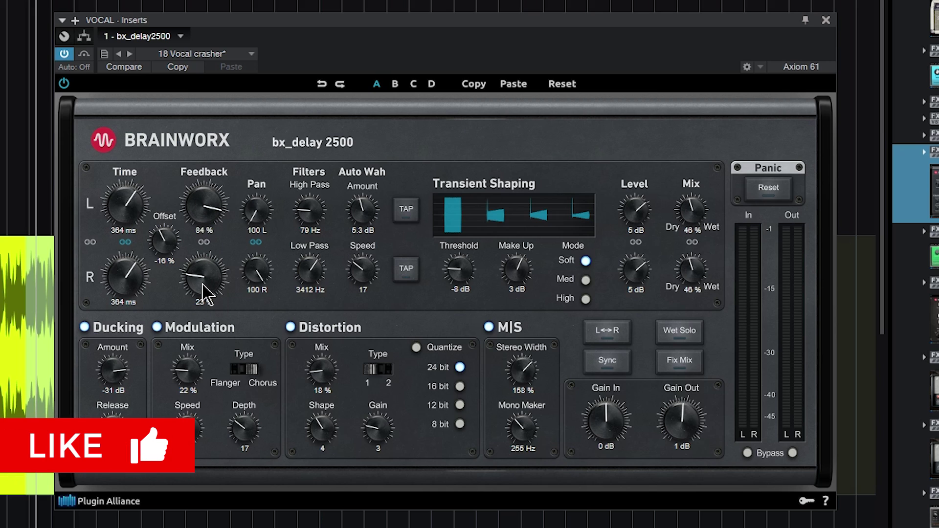
Step: Turn tempo sync back on with both delay times at 1/2 T, and set the Offset to -22 %
{"action": "left_click_drag", "start_coordinate": [133, 225], "coordinate": [133, 215]}
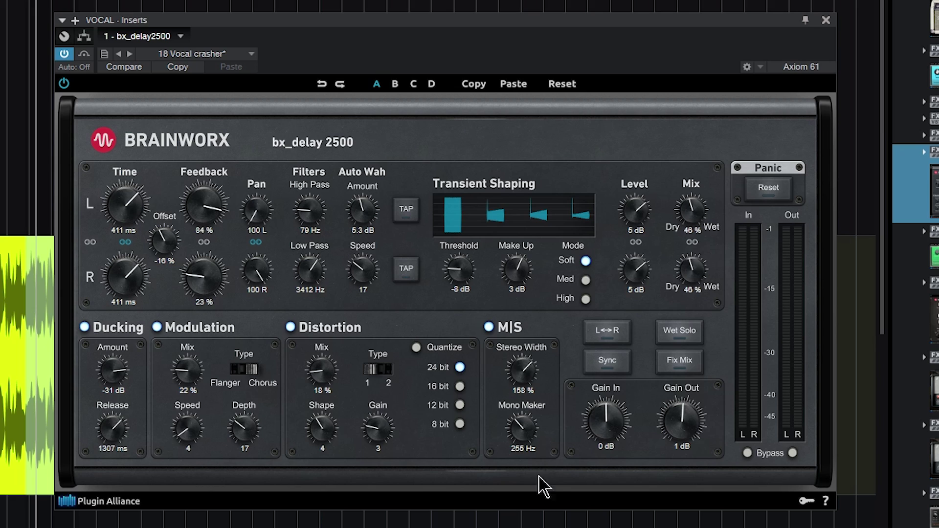
{"action": "left_click", "coordinate": [607, 361]}
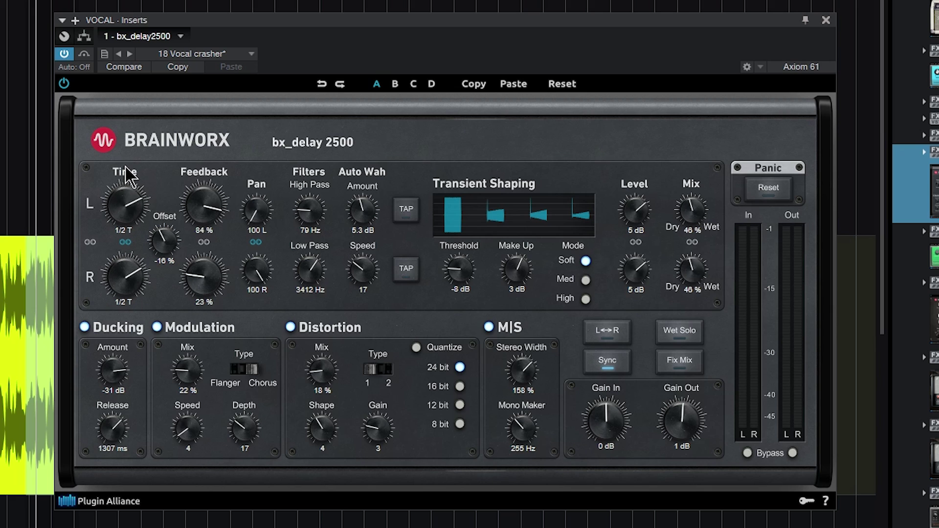
{"action": "left_click_drag", "start_coordinate": [126, 167], "coordinate": [123, 169]}
{"action": "left_click_drag", "start_coordinate": [168, 243], "coordinate": [181, 250]}
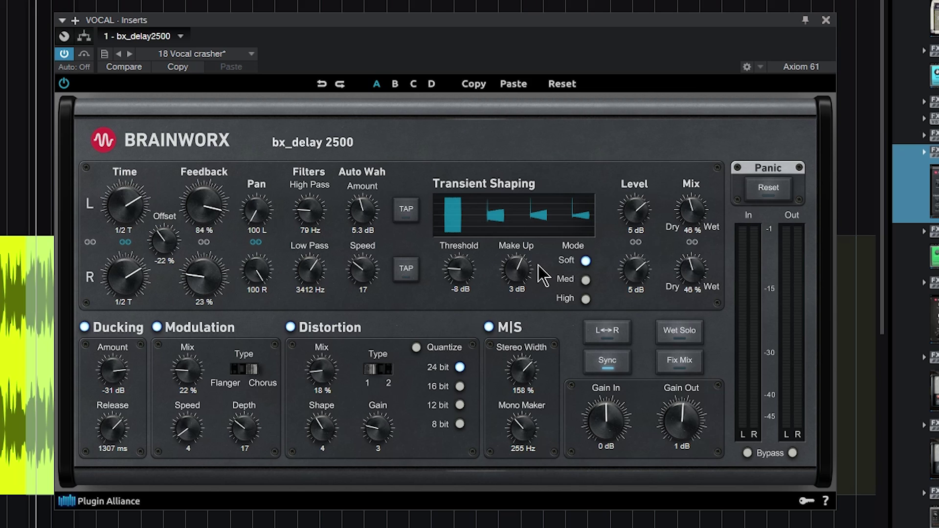
Step: Play the vocal while setting the Ducking amount to -28 dB and the left channel's Mix to 40 %
{"action": "key", "text": "space"}
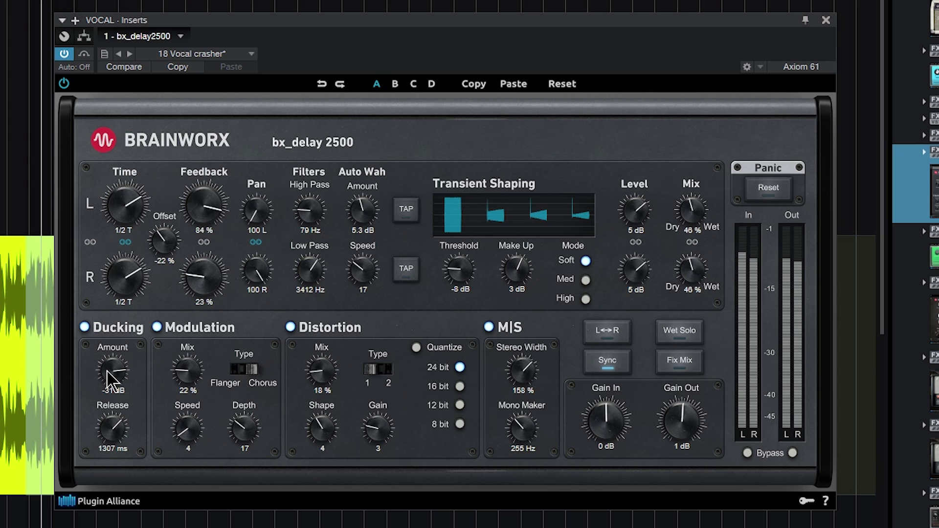
{"action": "left_click_drag", "start_coordinate": [107, 373], "coordinate": [109, 383]}
{"action": "left_click_drag", "start_coordinate": [690, 201], "coordinate": [692, 211]}
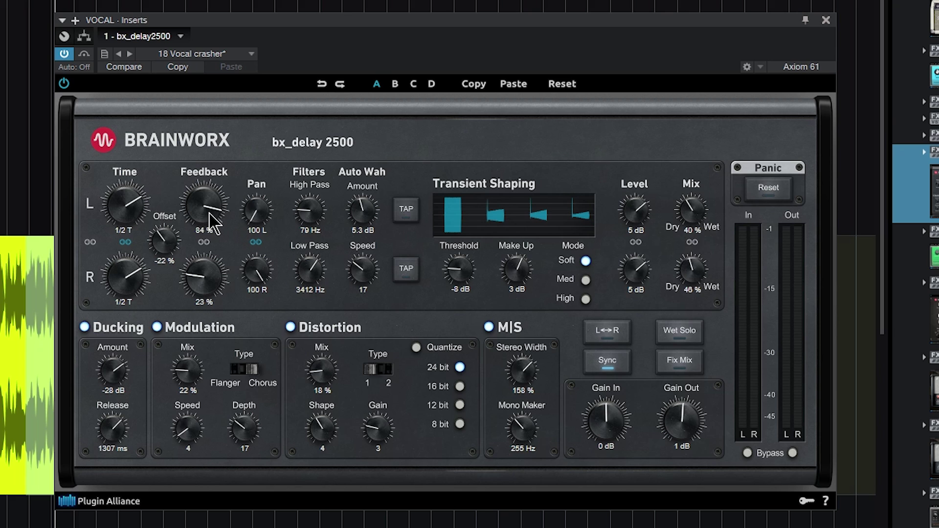
Step: Set the linked Feedback to 33 % and adjust the Pan, linking both channels at 100 L and 100 R
{"action": "left_click_drag", "start_coordinate": [205, 255], "coordinate": [210, 288]}
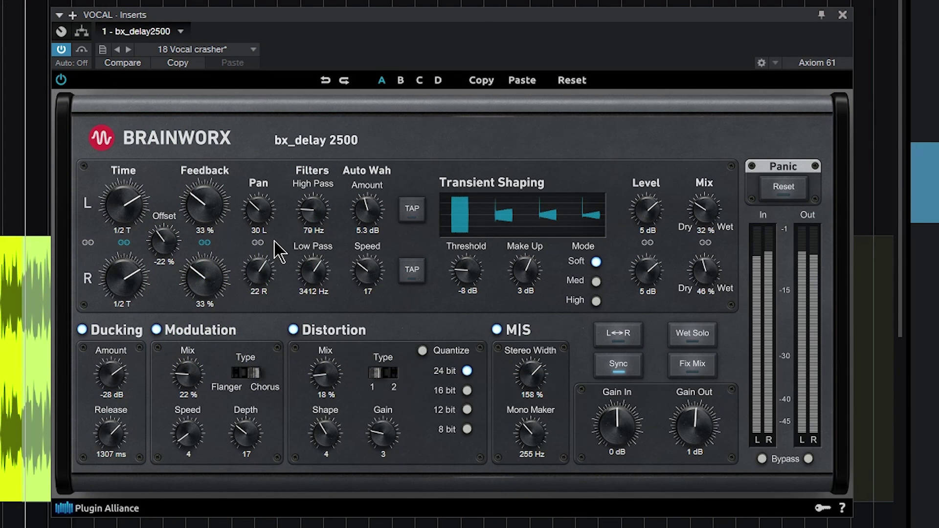
{"action": "left_click_drag", "start_coordinate": [258, 220], "coordinate": [328, 308]}
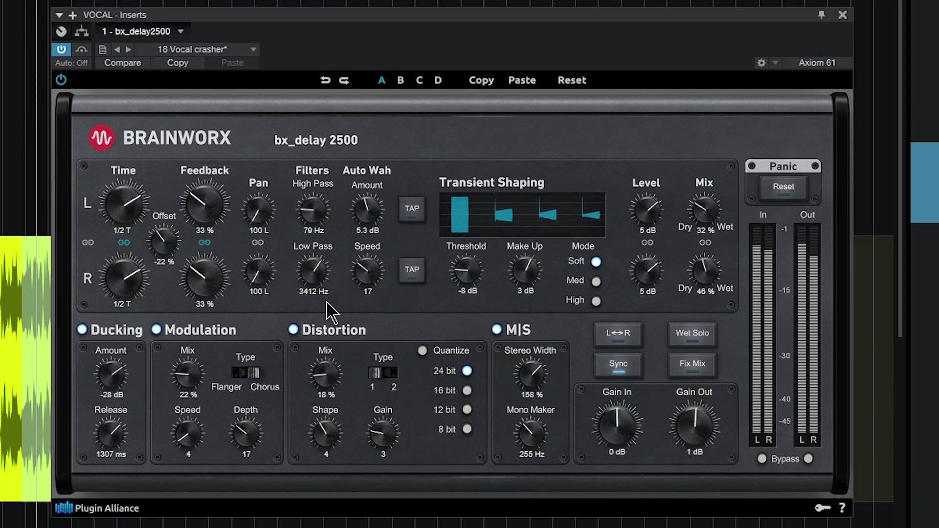
{"action": "left_click_drag", "start_coordinate": [258, 273], "coordinate": [262, 195]}
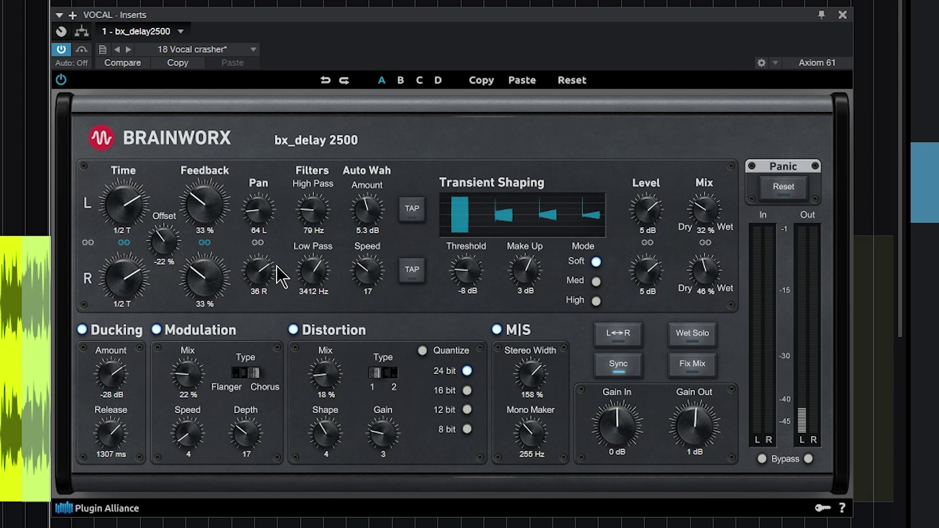
{"action": "left_click_drag", "start_coordinate": [260, 220], "coordinate": [261, 257]}
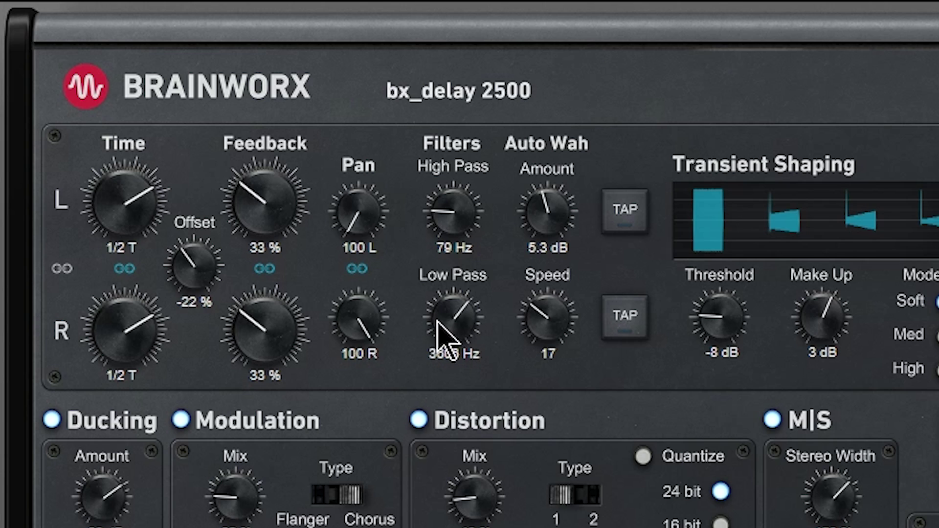
Step: Audition extreme filter settings, such as High Pass at 1359 Hz with Low Pass at 687 Hz, and 30 Hz with 19455 Hz
{"action": "left_click_drag", "start_coordinate": [473, 234], "coordinate": [451, 68]}
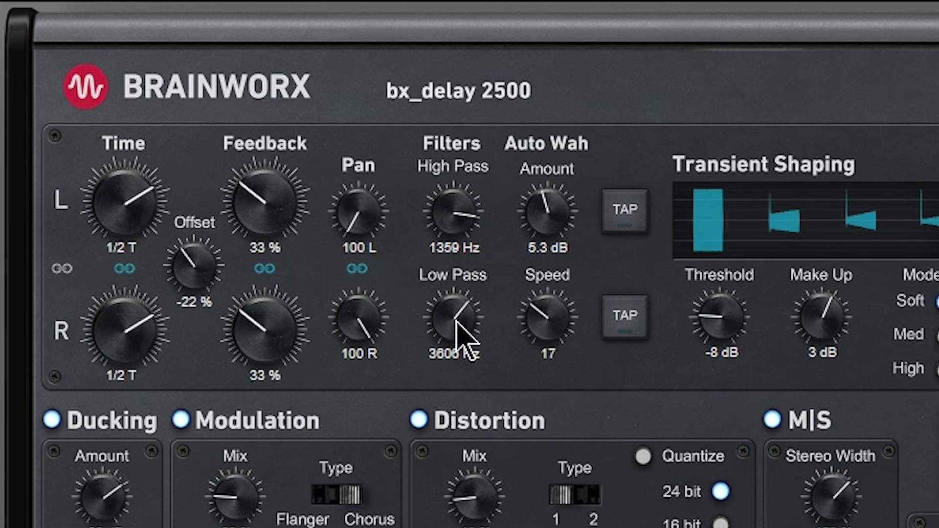
{"action": "left_click_drag", "start_coordinate": [454, 331], "coordinate": [446, 395]}
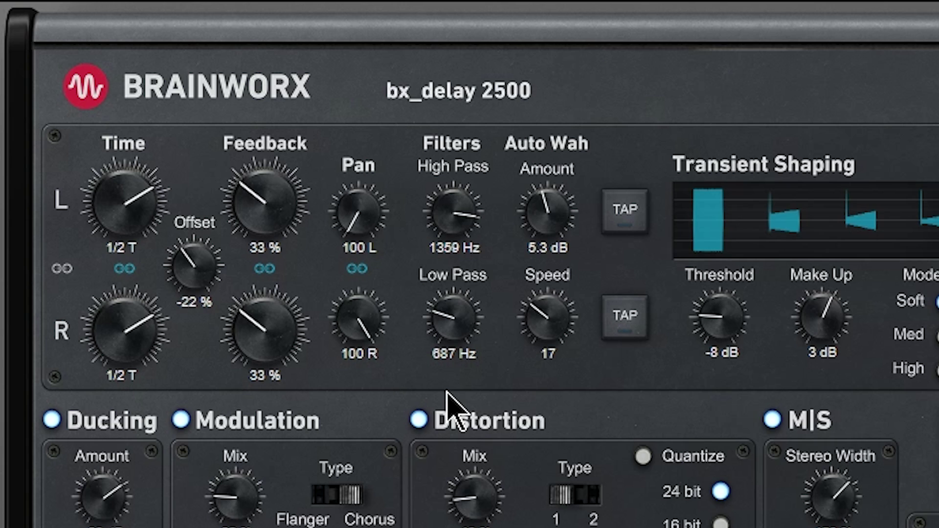
{"action": "left_click_drag", "start_coordinate": [464, 330], "coordinate": [438, 419]}
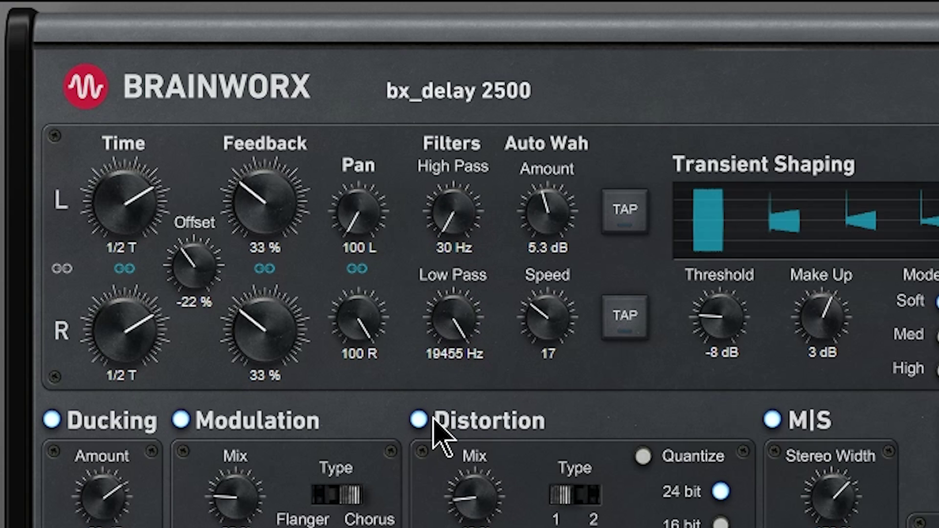
{"action": "left_click_drag", "start_coordinate": [457, 329], "coordinate": [447, 204]}
{"action": "left_click_drag", "start_coordinate": [456, 324], "coordinate": [447, 376]}
Step: Set the High Pass filter to 166 Hz and the Low Pass filter to 3707 Hz
{"action": "left_click_drag", "start_coordinate": [449, 201], "coordinate": [450, 136]}
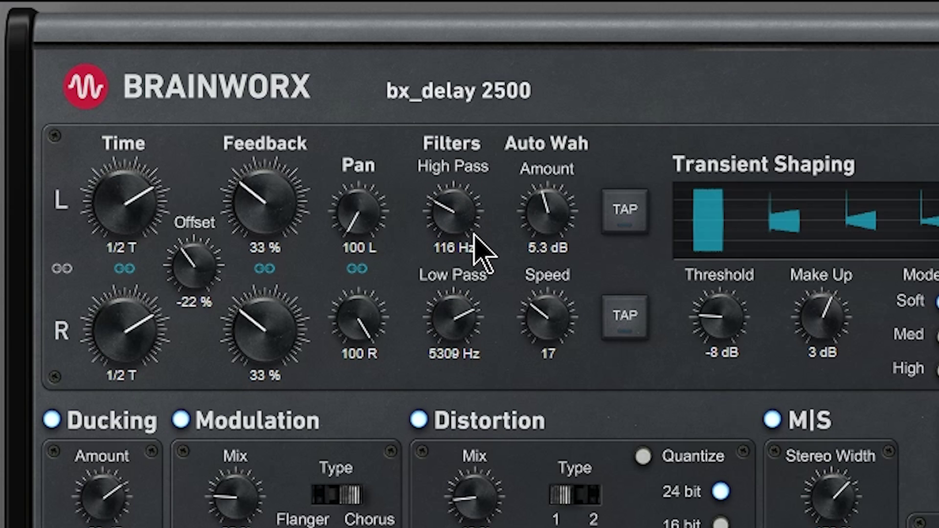
{"action": "left_click_drag", "start_coordinate": [446, 216], "coordinate": [447, 210]}
{"action": "left_click_drag", "start_coordinate": [450, 329], "coordinate": [454, 162]}
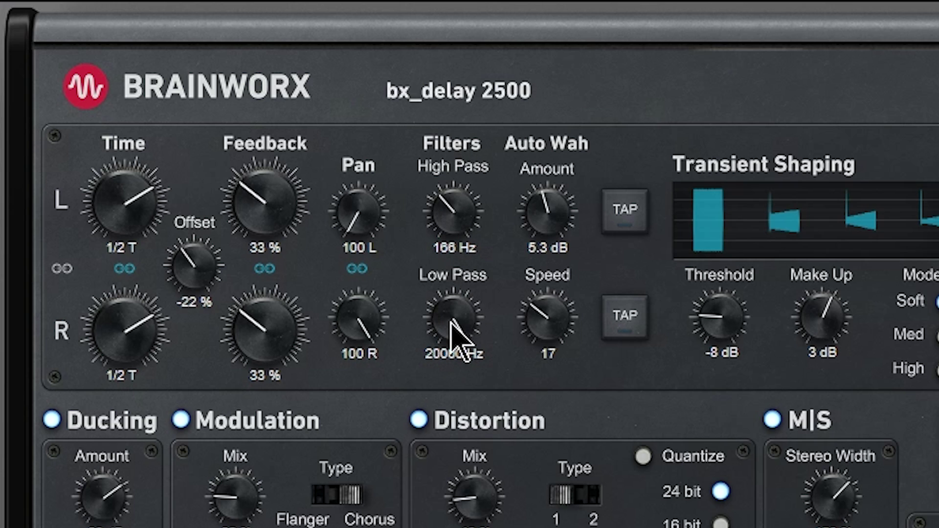
{"action": "left_click_drag", "start_coordinate": [451, 320], "coordinate": [485, 403]}
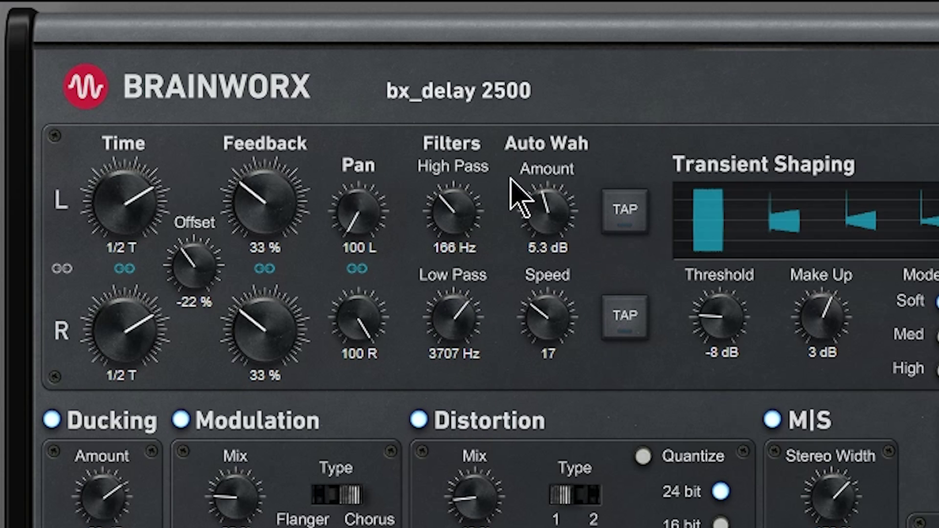
Step: Raise the Auto Wah Amount to 9.9 dB, and set the linked Mix to 50 % and Gain Out to -7 dB
{"action": "left_click_drag", "start_coordinate": [538, 229], "coordinate": [547, 128]}
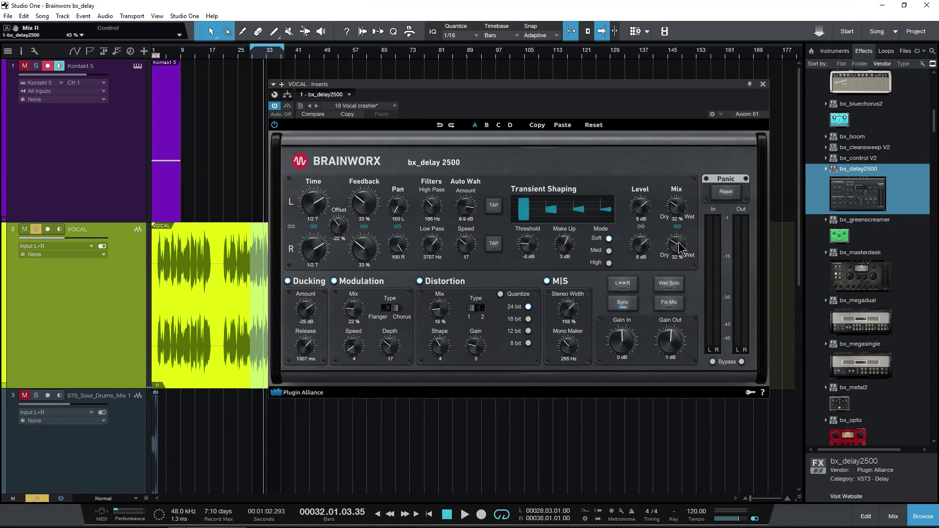
{"action": "left_click_drag", "start_coordinate": [680, 247], "coordinate": [680, 230]}
{"action": "left_click_drag", "start_coordinate": [670, 341], "coordinate": [671, 364]}
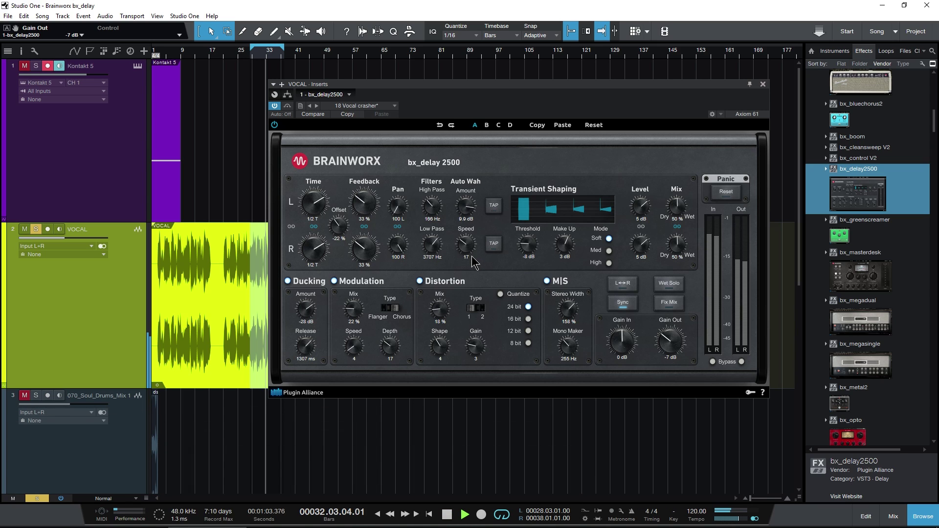
Step: Set the Auto Wah Speed to 15 and the Transient Shaping Threshold to -9 dB
{"action": "left_click_drag", "start_coordinate": [470, 242], "coordinate": [469, 225]}
{"action": "mouse_move", "coordinate": [527, 243]}
{"action": "left_mouse_down"}
{"action": "mouse_move", "coordinate": [563, 235]}
{"action": "mouse_move", "coordinate": [532, 254]}
{"action": "left_mouse_up"}
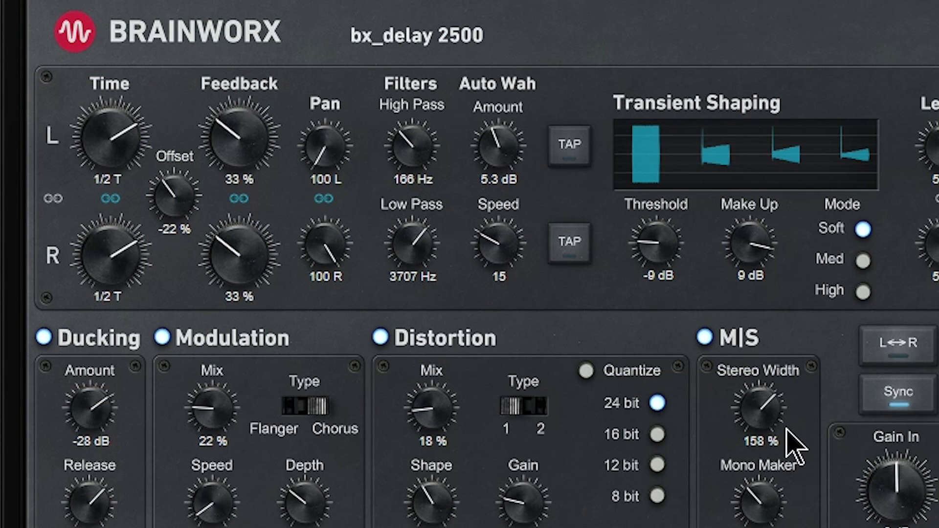
Step: Turn off tempo sync, try tapping in the delay time per channel, and set both linked delay times to 389 ms
{"action": "left_click", "coordinate": [905, 397]}
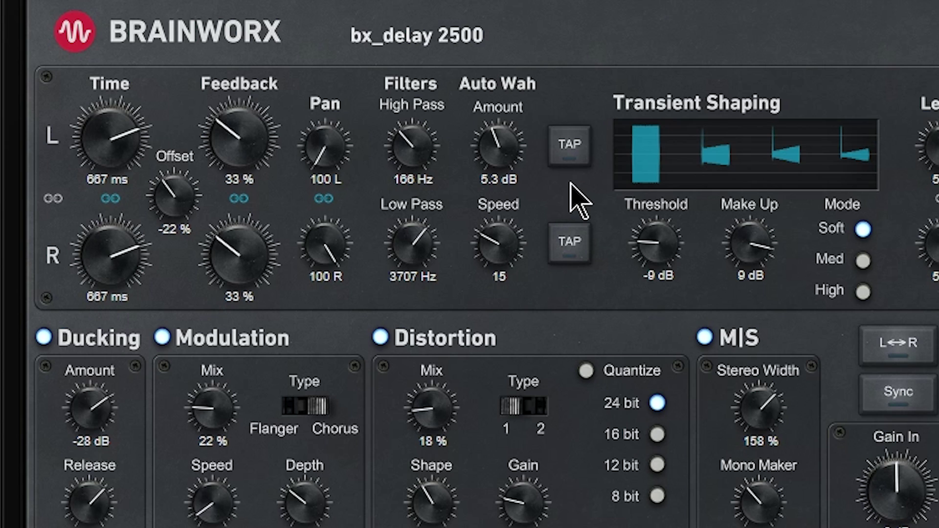
{"action": "left_click", "coordinate": [571, 156]}
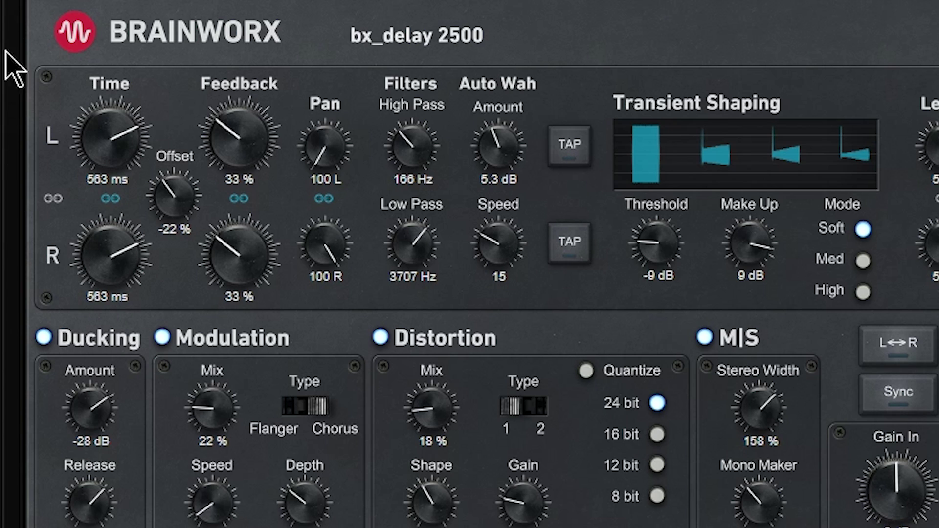
{"action": "left_click", "coordinate": [103, 198]}
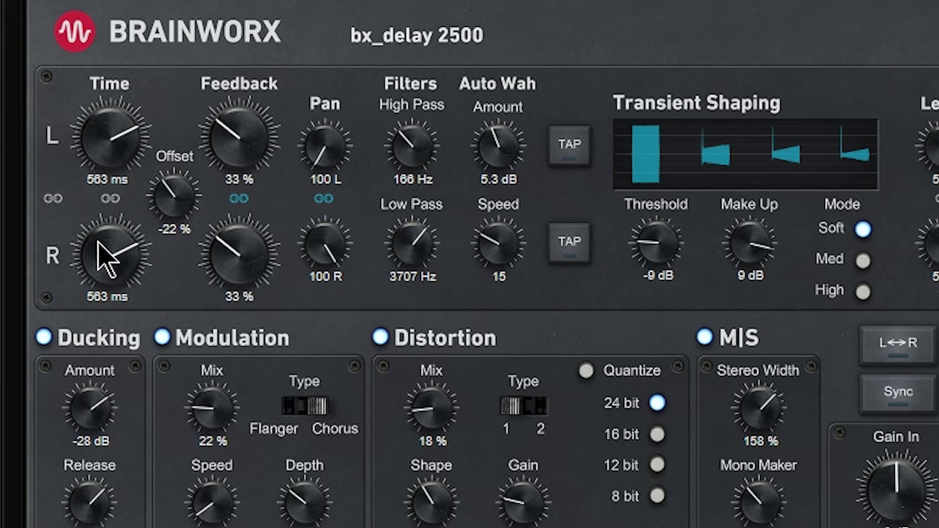
{"action": "left_click", "coordinate": [569, 252]}
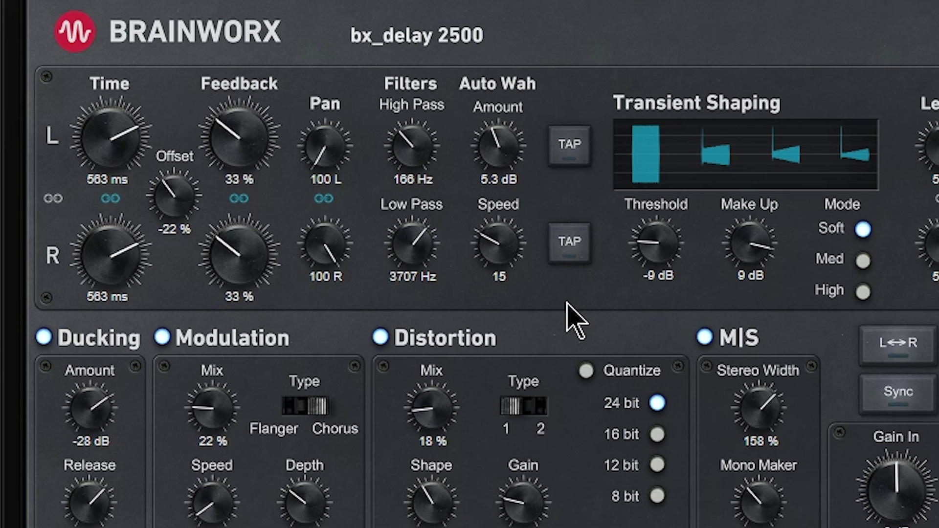
{"action": "mouse_move", "coordinate": [120, 269]}
{"action": "left_mouse_down"}
{"action": "mouse_move", "coordinate": [101, 268]}
{"action": "mouse_move", "coordinate": [99, 288]}
{"action": "mouse_move", "coordinate": [110, 264]}
{"action": "left_mouse_up"}
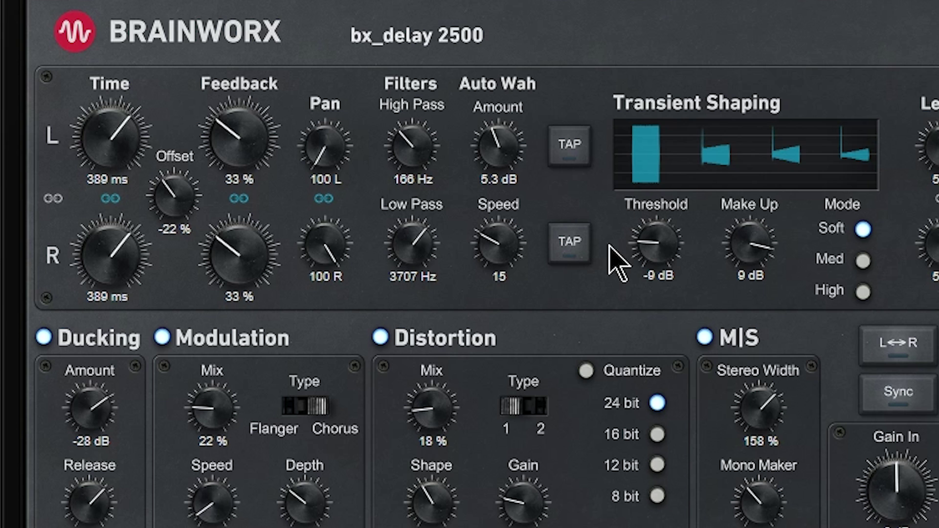
Step: Set the Transient Shaping Threshold to 0 dB and Make Up to 7 dB, and compare the Med, High and Soft modes
{"action": "left_click", "coordinate": [679, 267], "text": "ctrl"}
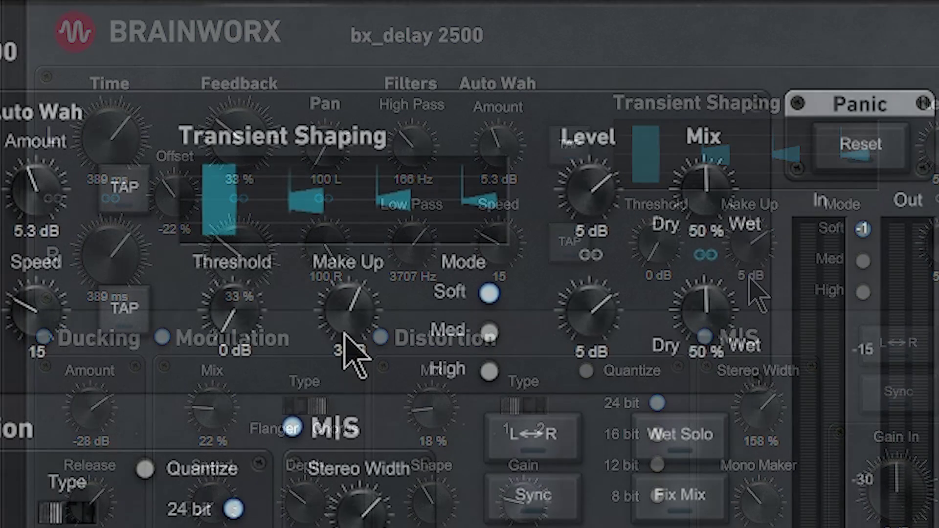
{"action": "left_click_drag", "start_coordinate": [752, 276], "coordinate": [784, 237]}
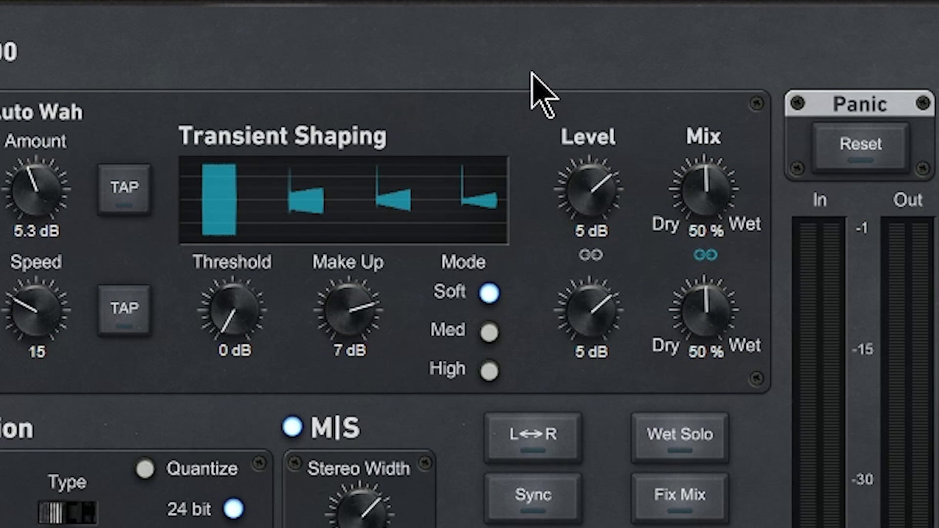
{"action": "left_click", "coordinate": [489, 332]}
{"action": "left_click", "coordinate": [488, 371]}
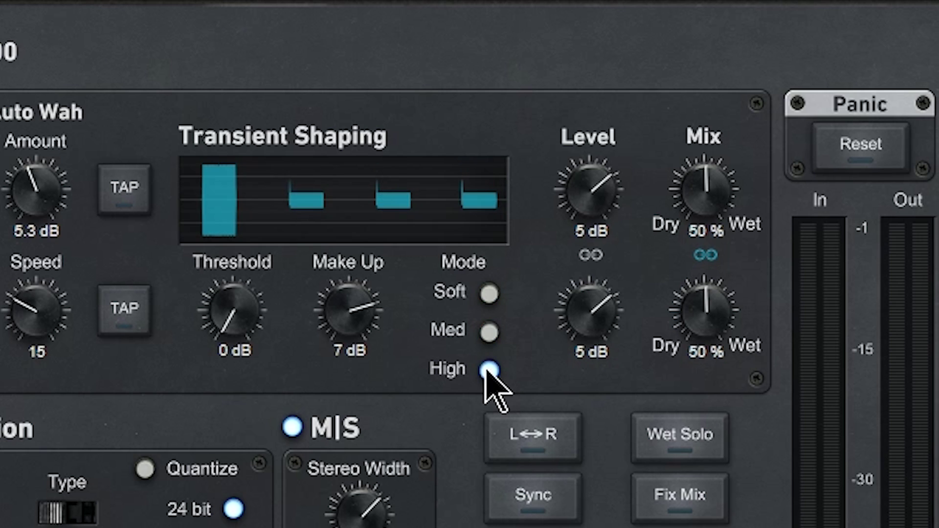
{"action": "left_click", "coordinate": [484, 332]}
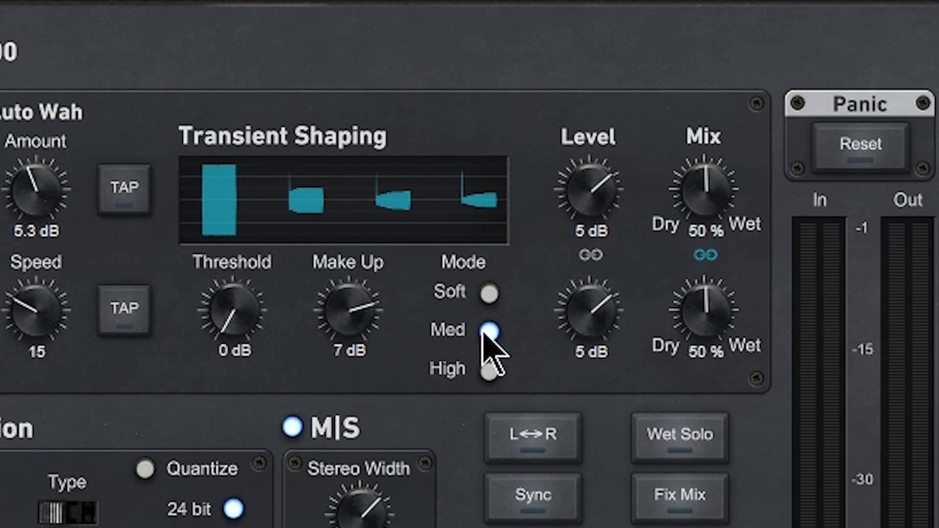
{"action": "left_click", "coordinate": [489, 294]}
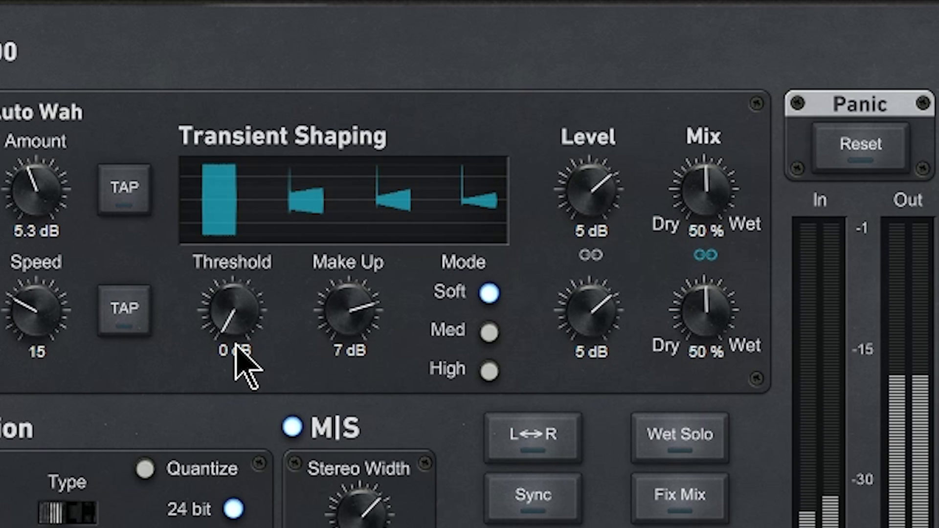
Step: With the vocal playing, set the Transient Shaping Threshold to -17 dB and Make Up to 9 dB
{"action": "left_click_drag", "start_coordinate": [248, 310], "coordinate": [243, 192]}
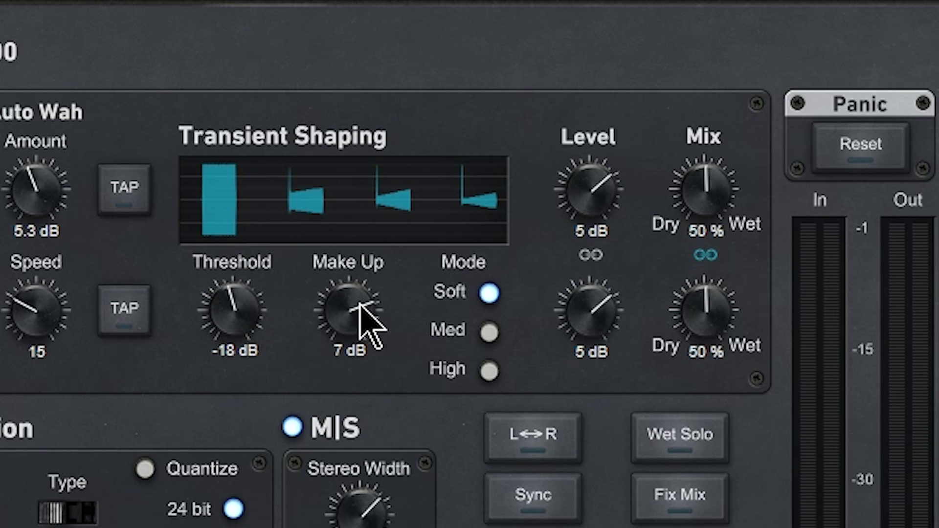
{"action": "scroll", "coordinate": [351, 332], "scroll_direction": "up", "scroll_amount": 1}
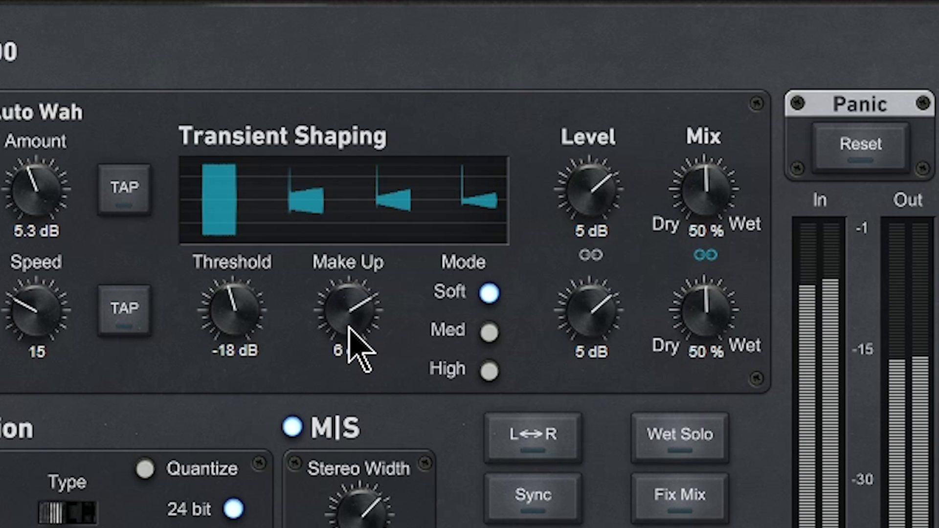
{"action": "scroll", "coordinate": [350, 300], "scroll_direction": "up", "scroll_amount": 1}
{"action": "scroll", "coordinate": [230, 315], "scroll_direction": "up", "scroll_amount": 1}
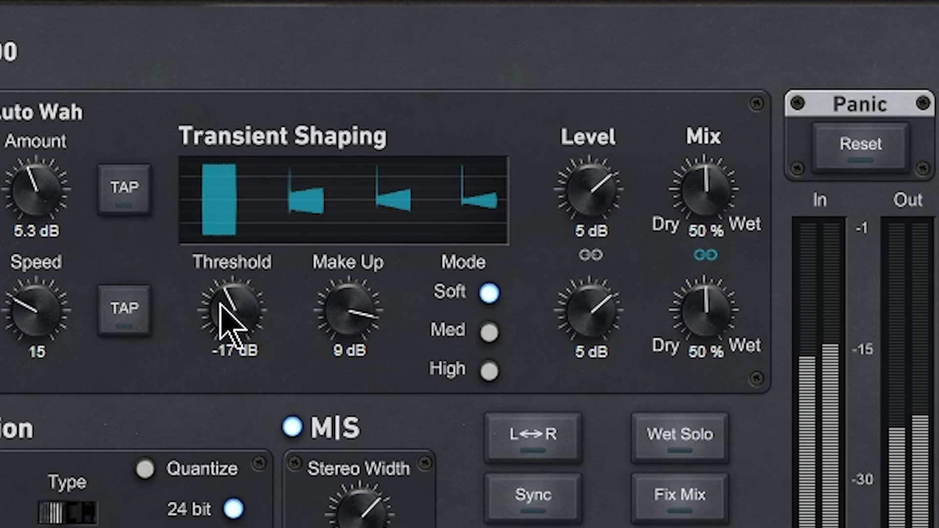
Step: Audition the Med transient mode with Make Up raised to 11 dB, and switch the mode to High
{"action": "left_click", "coordinate": [489, 333]}
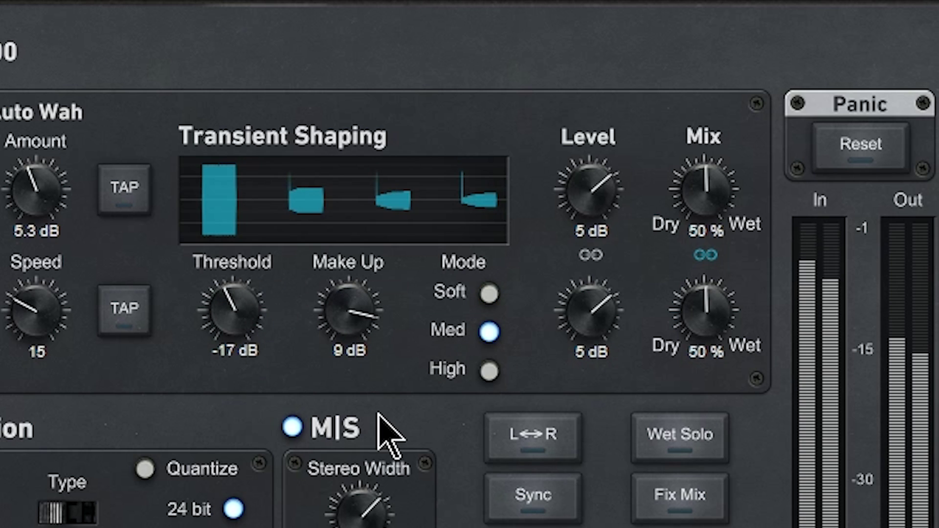
{"action": "scroll", "coordinate": [350, 324], "scroll_direction": "up", "scroll_amount": 2}
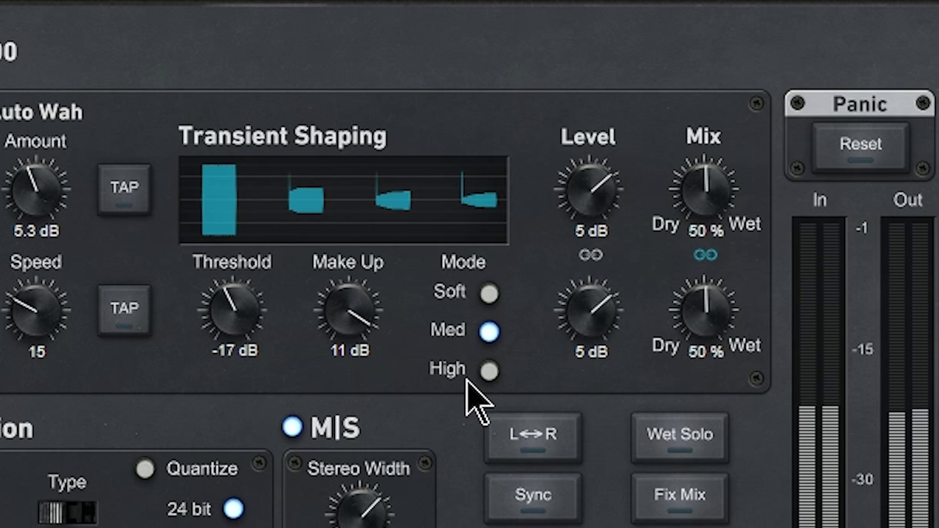
{"action": "left_click", "coordinate": [488, 372]}
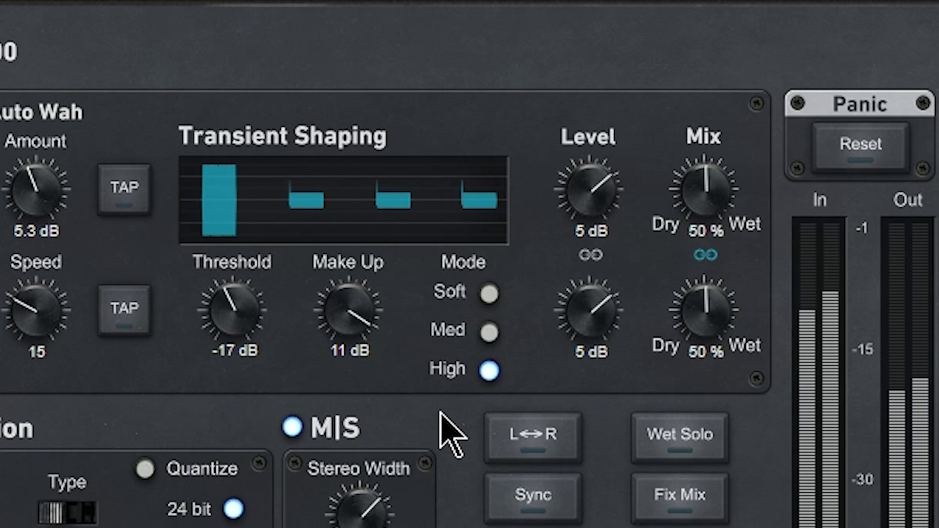
Step: Audition the linked Mix at 63 %, 43 % and 35 %, and set it to 42 % for both channels
{"action": "scroll", "coordinate": [706, 193], "scroll_direction": "up", "scroll_amount": 3}
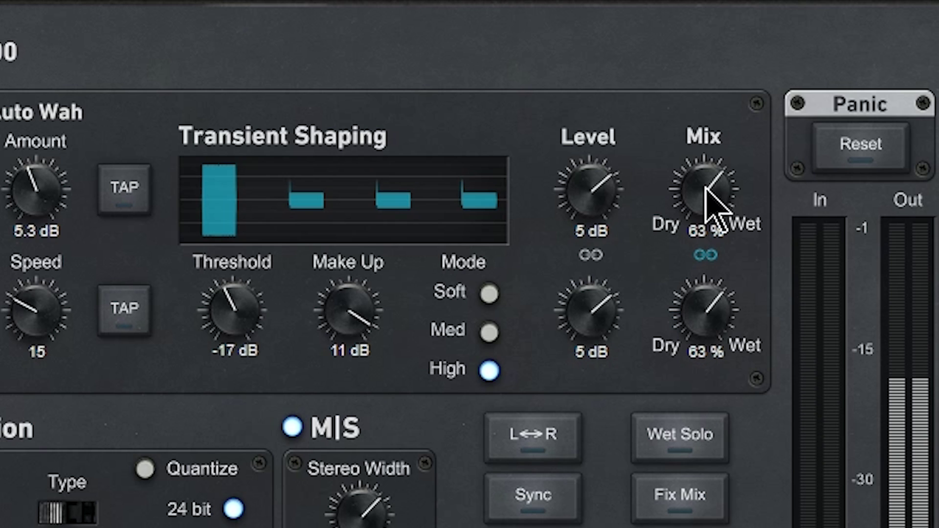
{"action": "left_click_drag", "start_coordinate": [705, 187], "coordinate": [711, 274]}
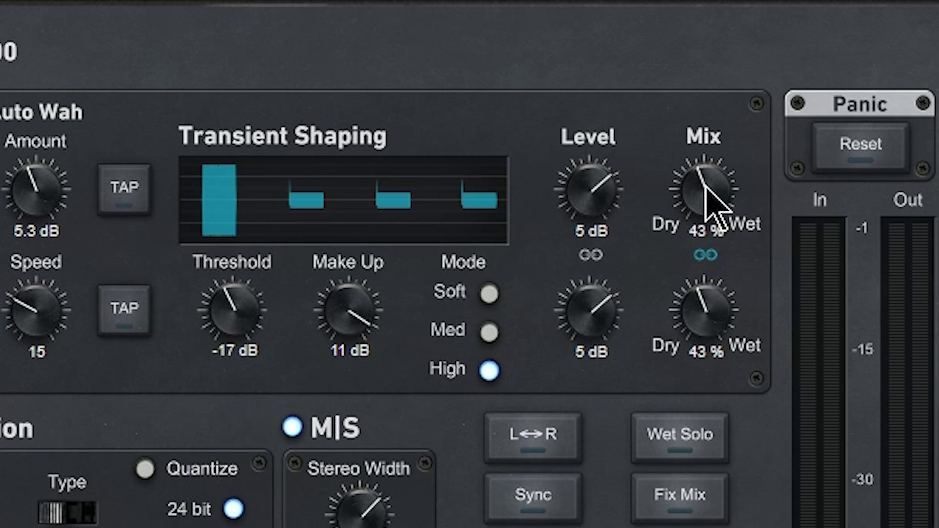
{"action": "scroll", "coordinate": [704, 206], "scroll_direction": "down", "scroll_amount": 2}
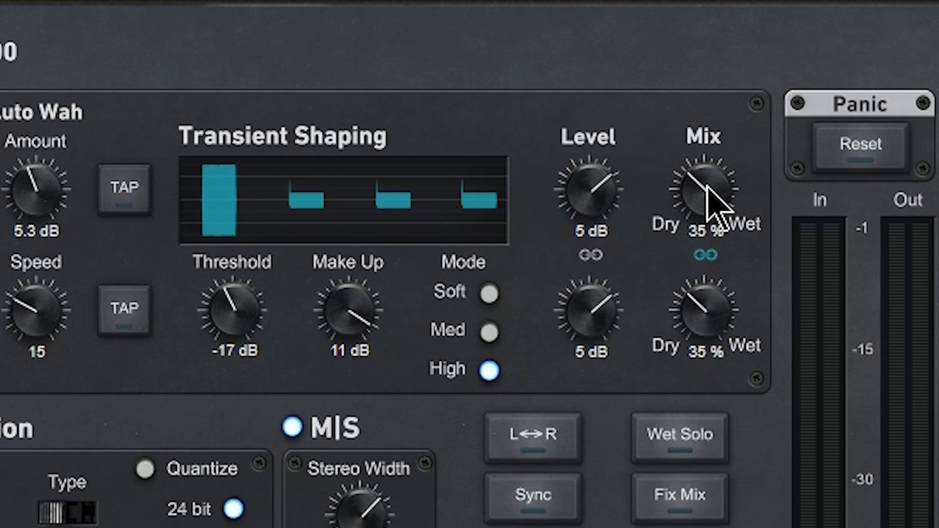
{"action": "scroll", "coordinate": [701, 198], "scroll_direction": "down", "scroll_amount": 2}
{"action": "left_click_drag", "start_coordinate": [700, 198], "coordinate": [701, 186]}
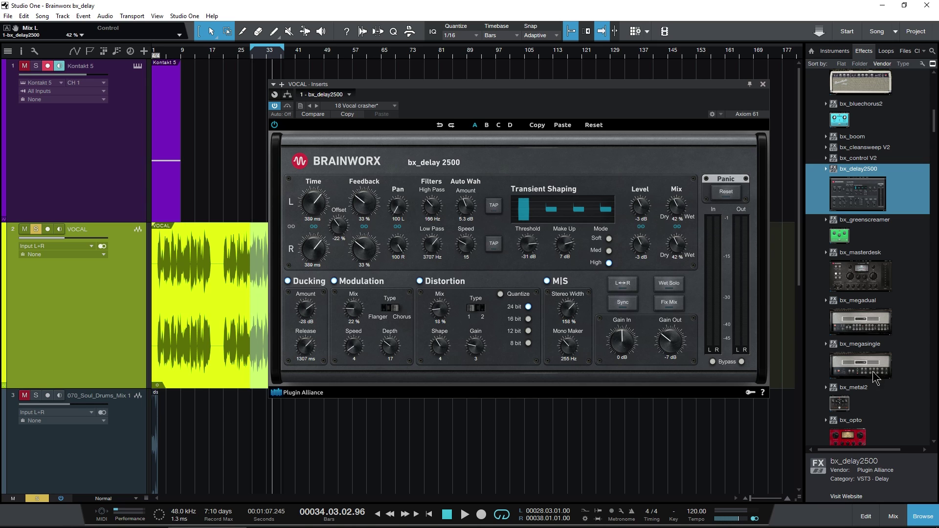
Step: Show the mixing console and set the delay's linked Mix to 100 % wet
{"action": "left_click", "coordinate": [893, 517]}
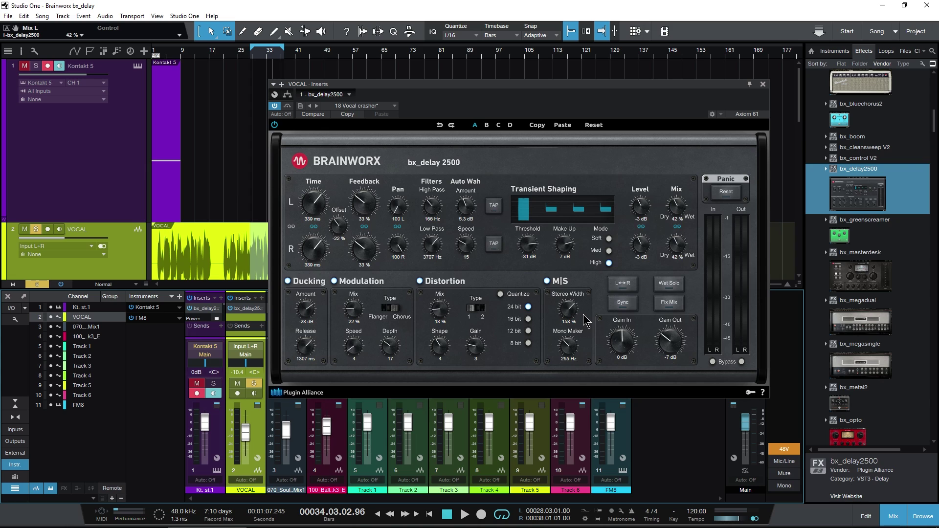
{"action": "left_click_drag", "start_coordinate": [667, 229], "coordinate": [689, 76]}
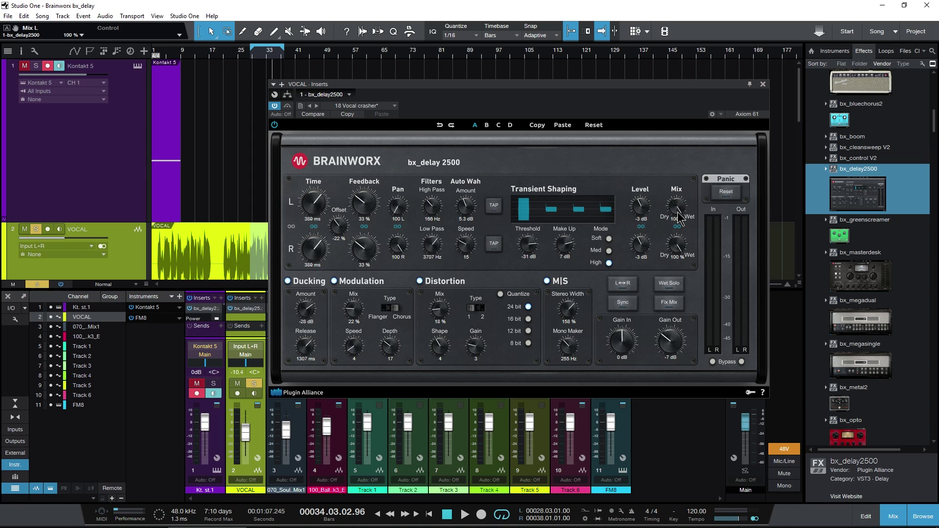
Step: Lower the delay's linked Mix to 29 % and look over the factory preset list without loading one
{"action": "left_click_drag", "start_coordinate": [671, 216], "coordinate": [677, 235]}
{"action": "mouse_move", "coordinate": [682, 219]}
{"action": "left_mouse_down"}
{"action": "mouse_move", "coordinate": [684, 208]}
{"action": "mouse_move", "coordinate": [679, 219]}
{"action": "left_mouse_up"}
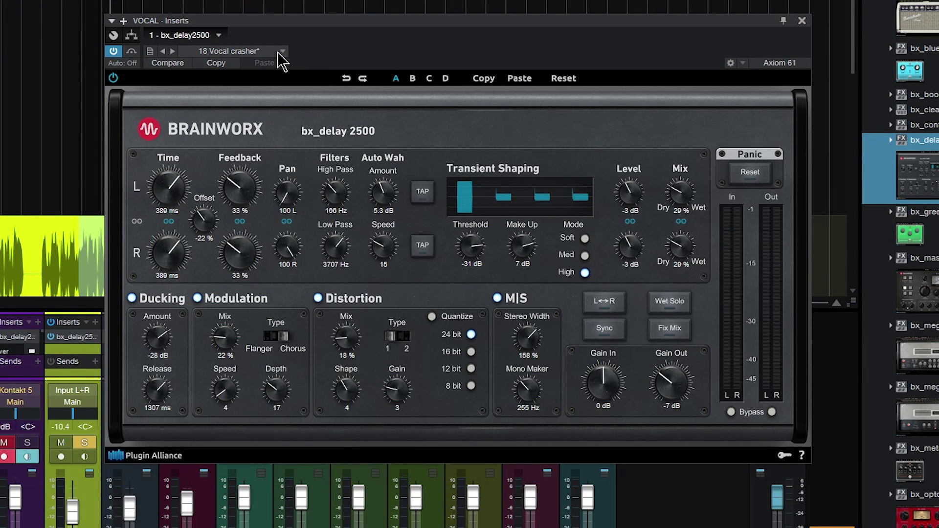
{"action": "left_click", "coordinate": [282, 51]}
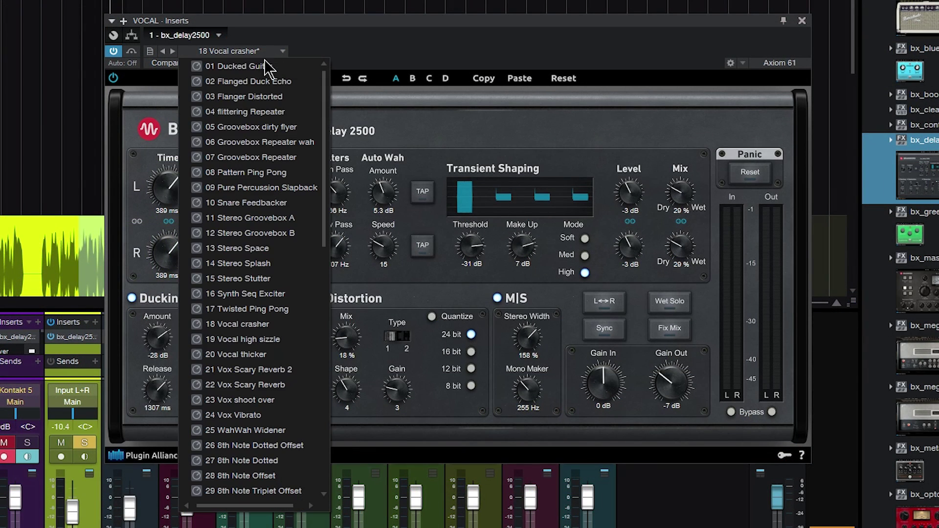
{"action": "left_click", "coordinate": [460, 45]}
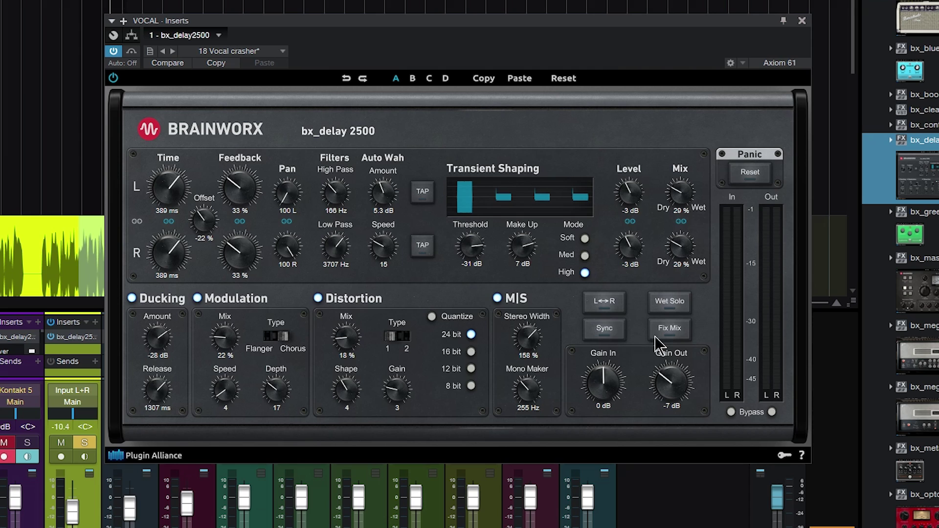
Step: Audition the linked Mix at 31 % and 37 % on the vocal, and set the Transient Shaping Threshold to -13 dB
{"action": "left_click_drag", "start_coordinate": [686, 256], "coordinate": [681, 244]}
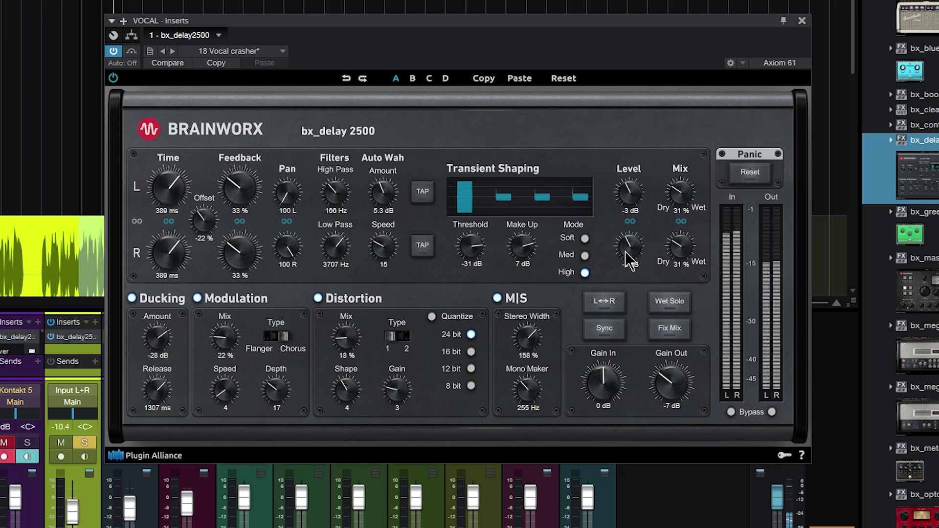
{"action": "left_click_drag", "start_coordinate": [680, 245], "coordinate": [680, 196]}
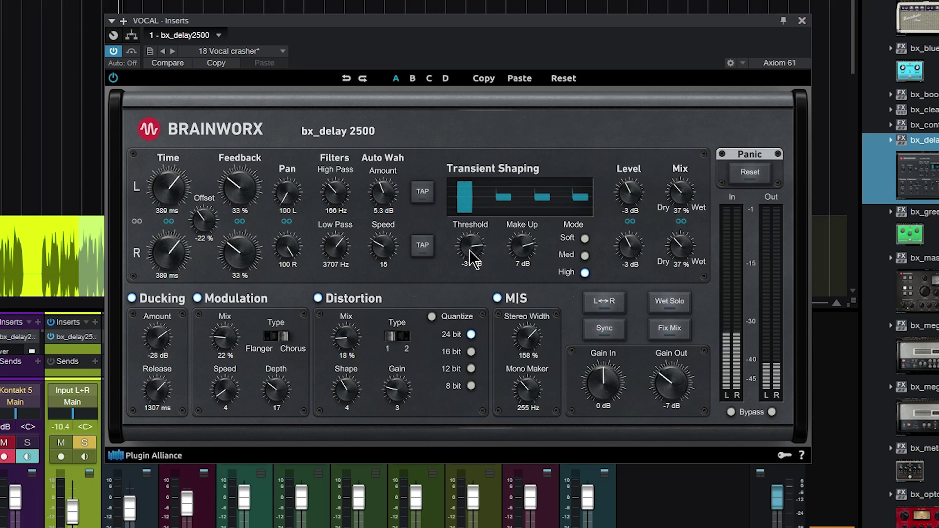
{"action": "left_click_drag", "start_coordinate": [471, 251], "coordinate": [467, 305]}
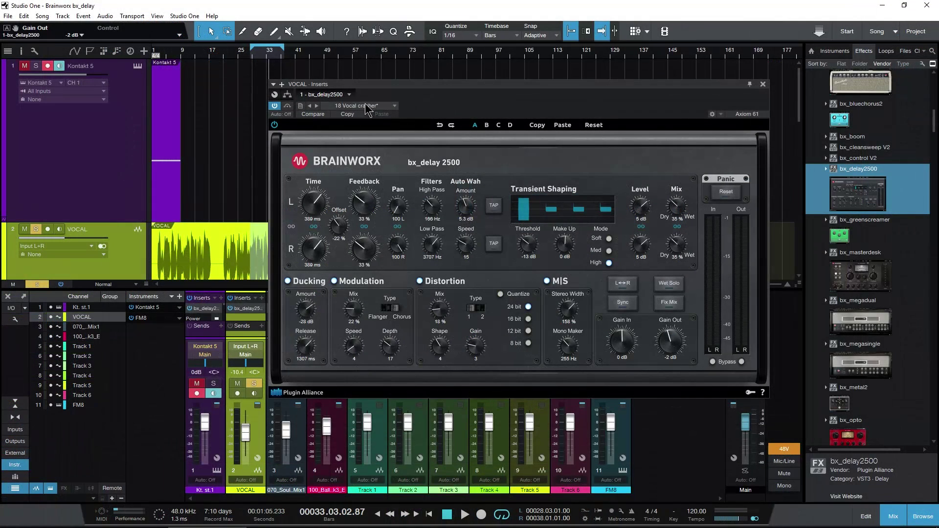
Step: Load the presets 06 Groovebox Repeater wah, 23 Vox shoot over and 04 flittering Repeater one after another
{"action": "left_click", "coordinate": [389, 106]}
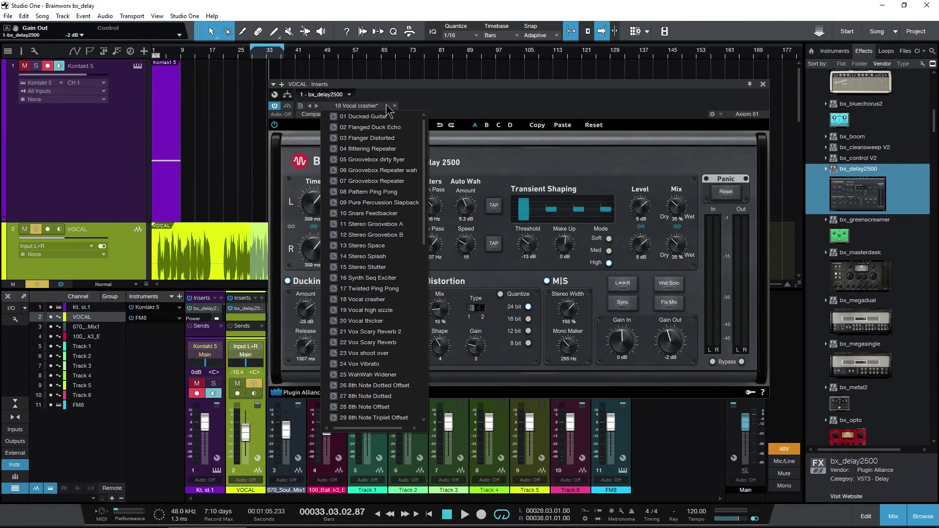
{"action": "left_click", "coordinate": [366, 170]}
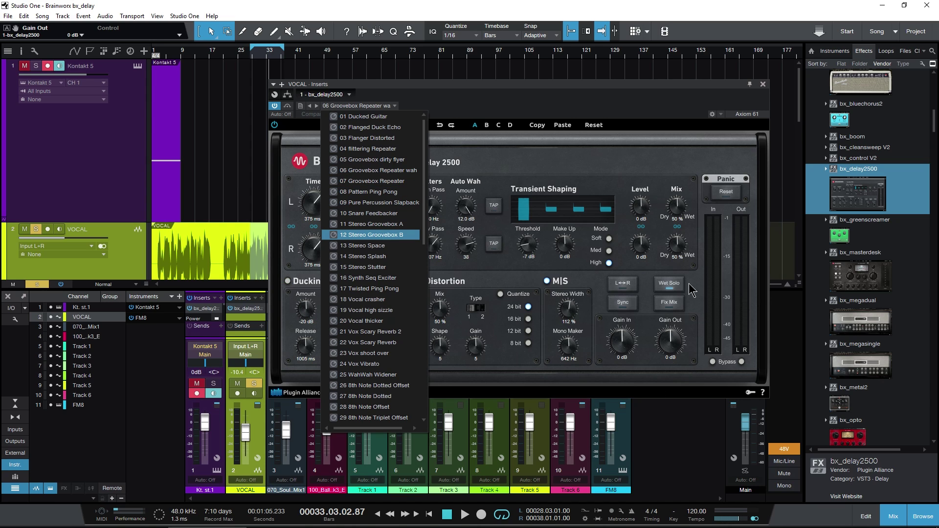
{"action": "left_click", "coordinate": [370, 355]}
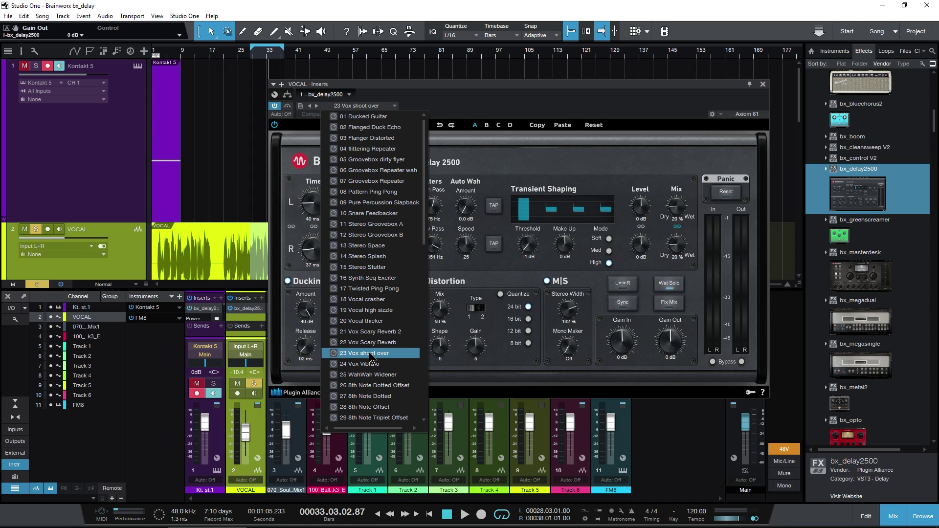
{"action": "left_click", "coordinate": [379, 151]}
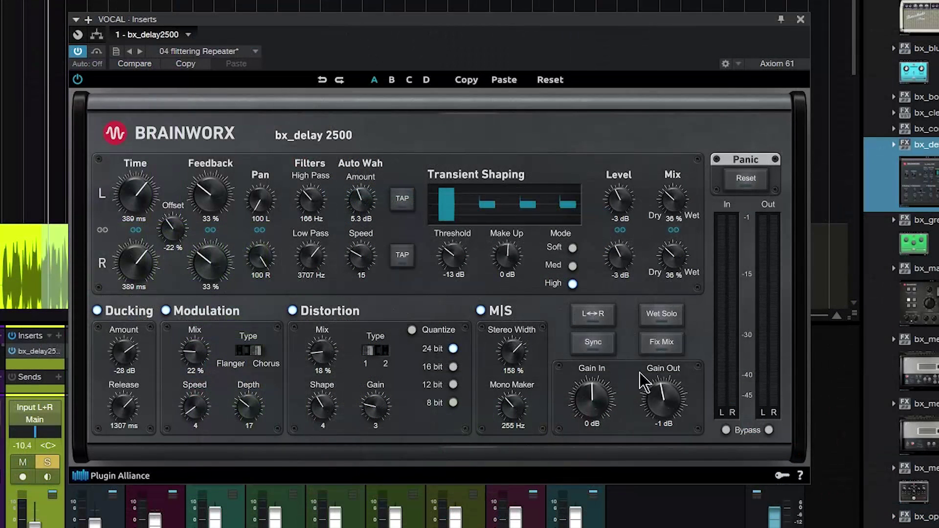
Step: Enable Fix Mix and load the presets 25 WahWah Widener and 17 Twisted Ping Pong to compare their Mix settings
{"action": "left_click", "coordinate": [661, 346]}
{"action": "left_click", "coordinate": [227, 53]}
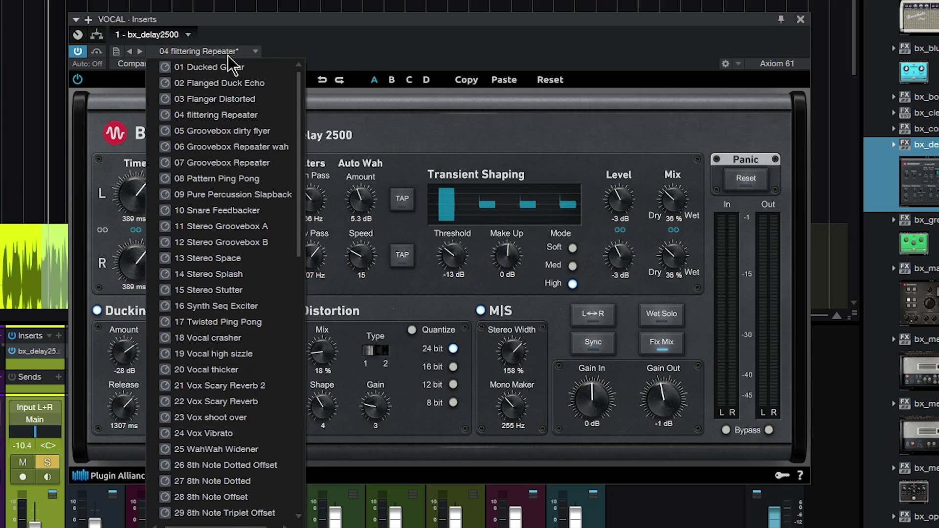
{"action": "left_click", "coordinate": [228, 447]}
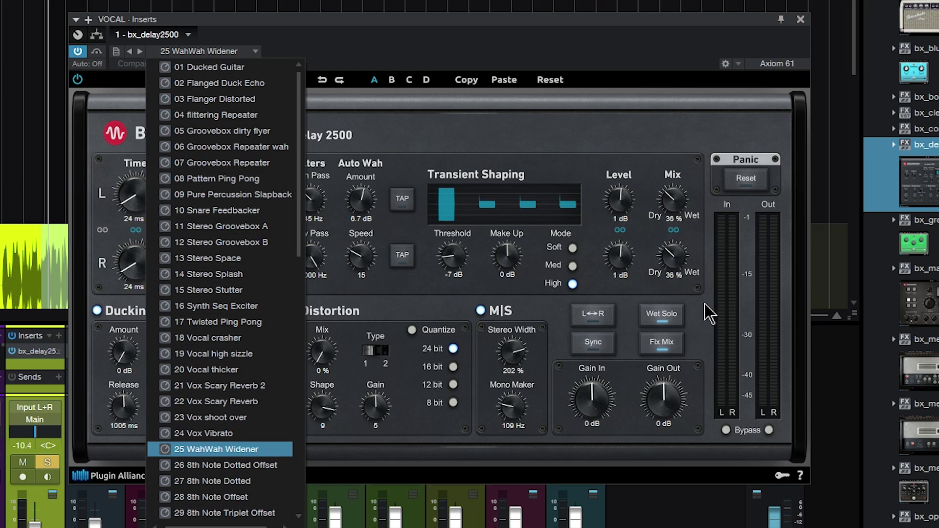
{"action": "left_click", "coordinate": [220, 322]}
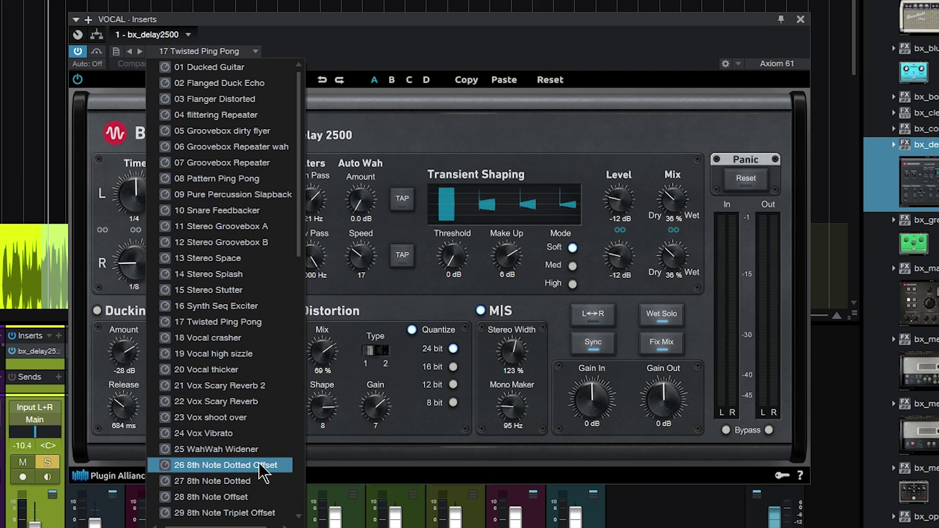
{"action": "left_click", "coordinate": [567, 133]}
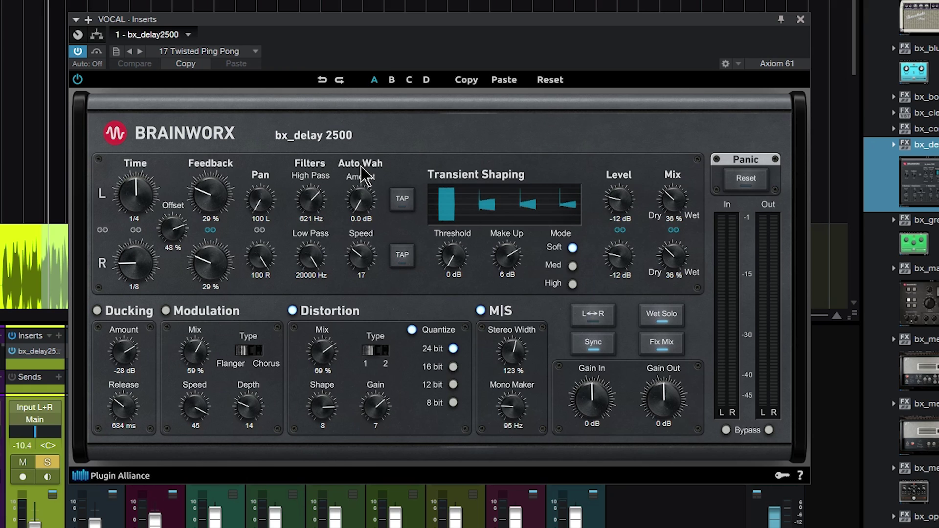
Step: Undo the preset change inside the delay, and switch Wet Solo on and off again
{"action": "left_click", "coordinate": [323, 79]}
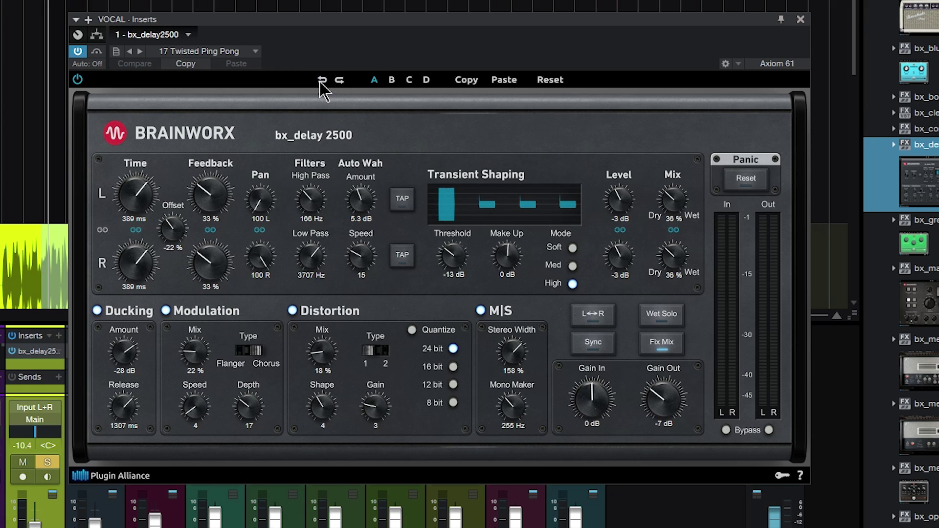
{"action": "left_click", "coordinate": [674, 317]}
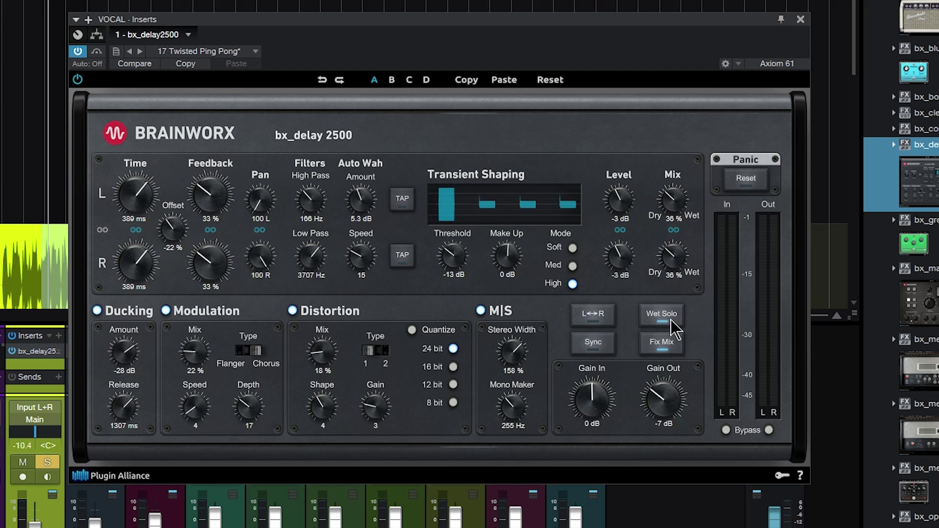
{"action": "left_click", "coordinate": [665, 316]}
Step: Load the preset 02 Flanged Duck Echo and audition the vocal with Wet Solo on and with it off
{"action": "left_click", "coordinate": [214, 53]}
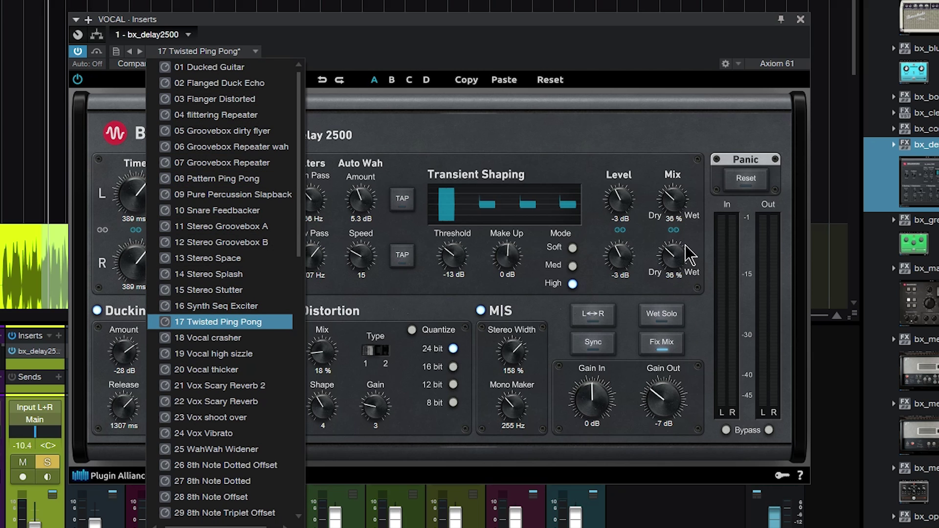
{"action": "left_click", "coordinate": [215, 88]}
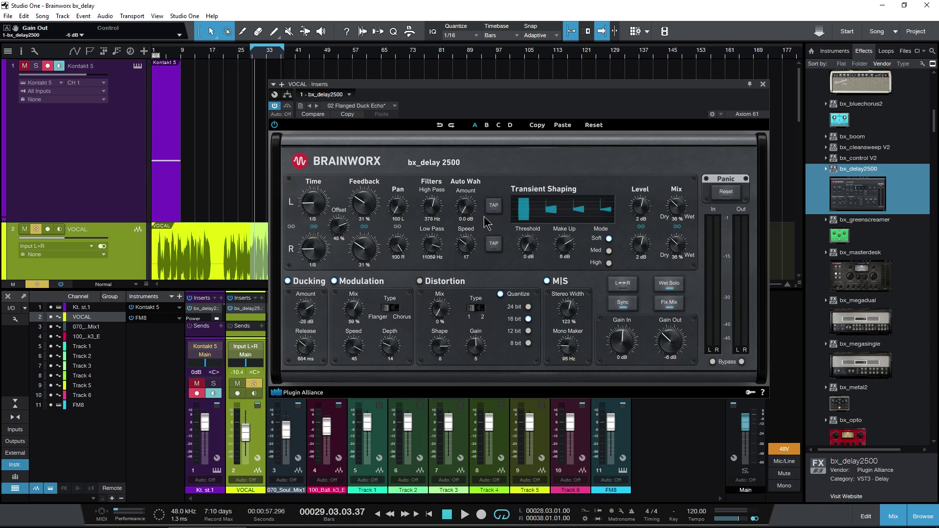
{"action": "key", "text": "space"}
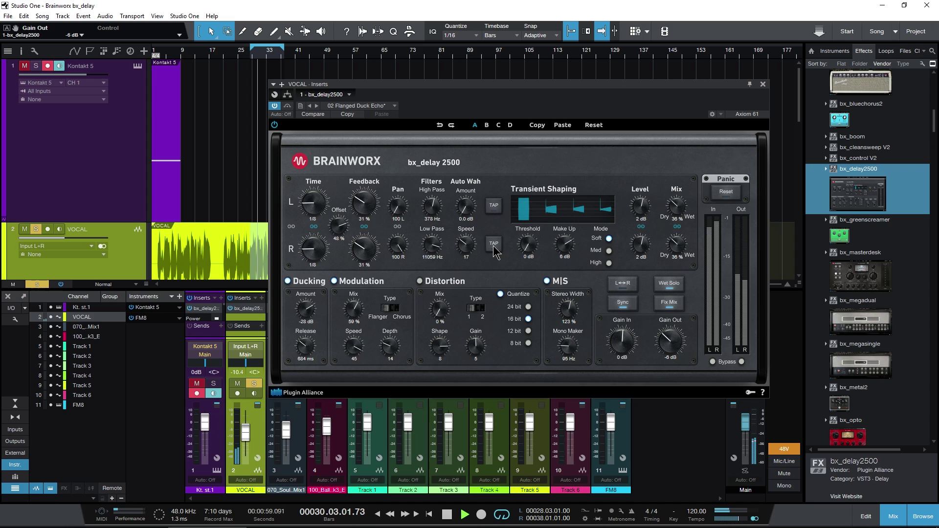
{"action": "key", "text": "space"}
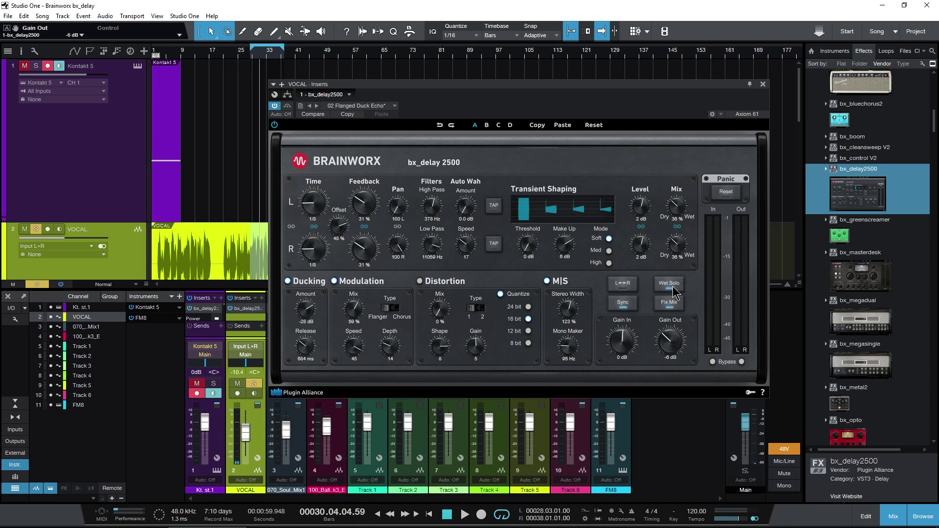
{"action": "key", "text": "space"}
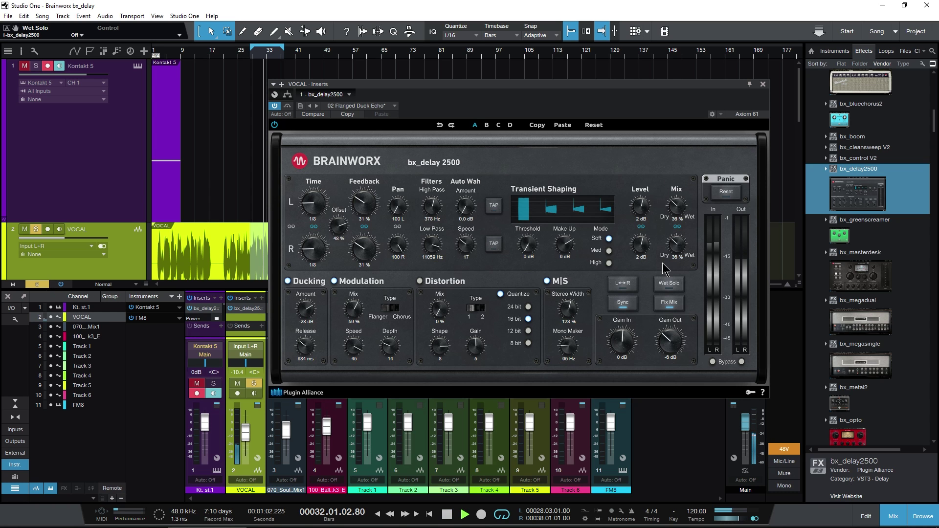
{"action": "key", "text": "space"}
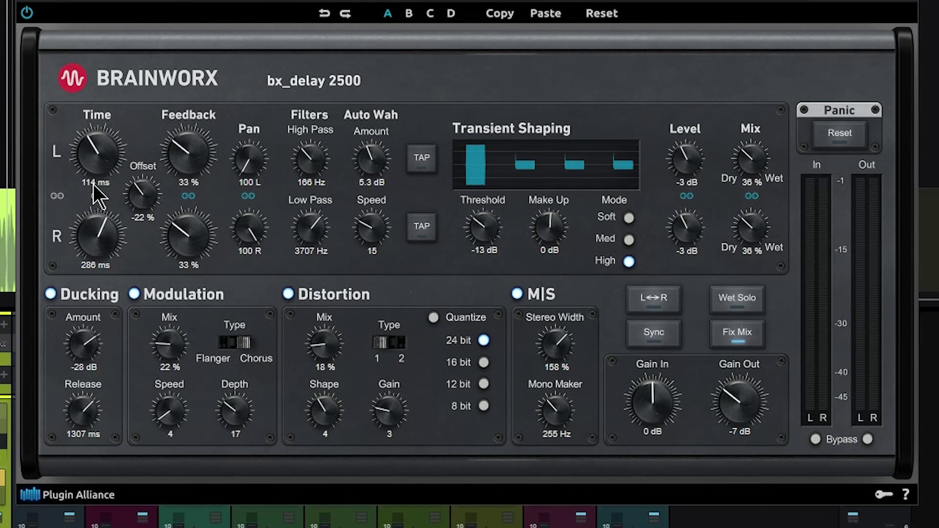
Step: Set the right Time to 1250 ms and unlink Feedback, with 62 % for the left channel and 34 % for the right
{"action": "left_click_drag", "start_coordinate": [108, 215], "coordinate": [109, 200]}
{"action": "scroll", "coordinate": [188, 149], "scroll_direction": "up", "scroll_amount": 3}
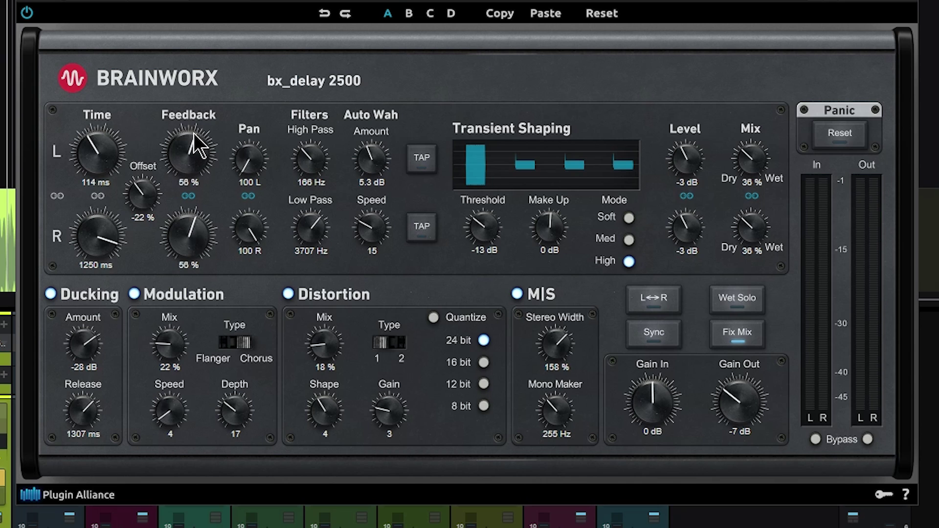
{"action": "scroll", "coordinate": [188, 152], "scroll_direction": "up", "scroll_amount": 3}
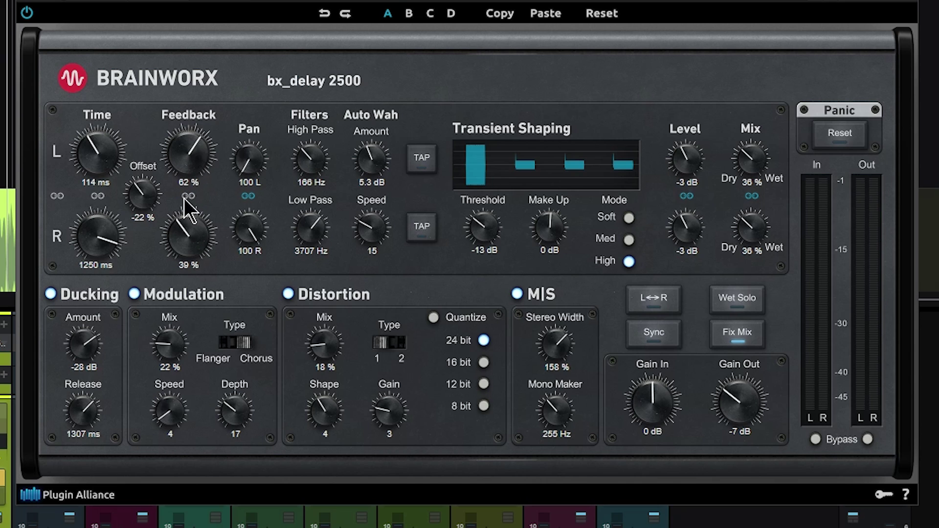
{"action": "scroll", "coordinate": [189, 237], "scroll_direction": "down", "scroll_amount": 3}
{"action": "scroll", "coordinate": [756, 161], "scroll_direction": "down", "scroll_amount": 1}
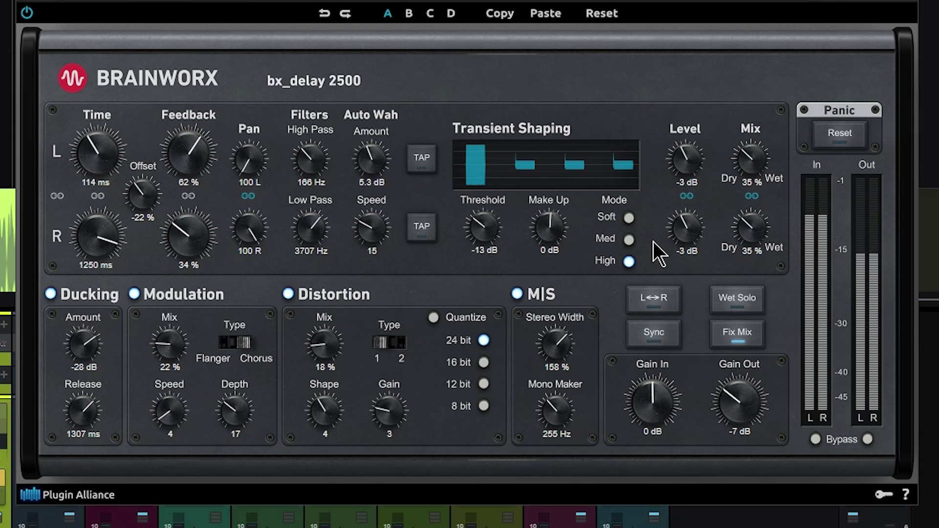
Step: With the vocal playing, set the linked Mix to 44 %, Make Up to 5 dB and the Ducking Amount to -23 dB
{"action": "scroll", "coordinate": [752, 161], "scroll_direction": "up", "scroll_amount": 5}
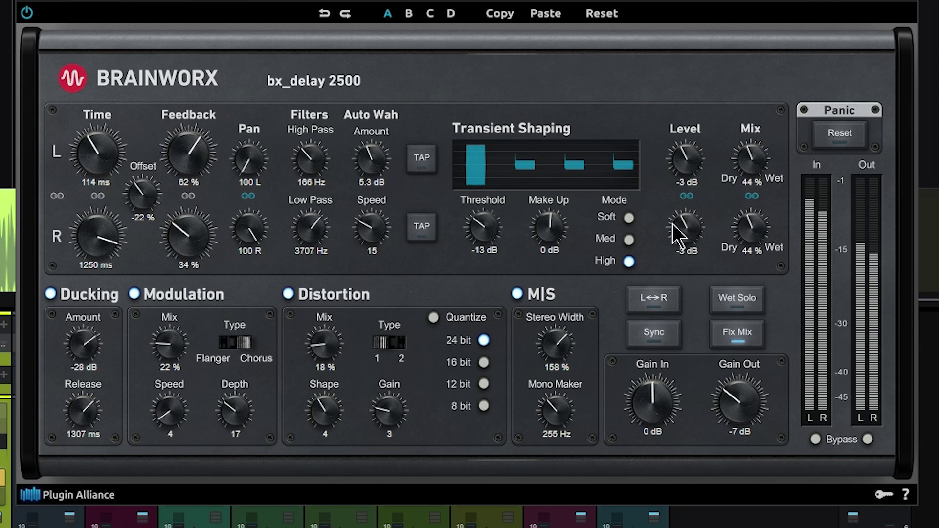
{"action": "scroll", "coordinate": [547, 222], "scroll_direction": "up", "scroll_amount": 1}
{"action": "left_click_drag", "start_coordinate": [548, 222], "coordinate": [547, 201]}
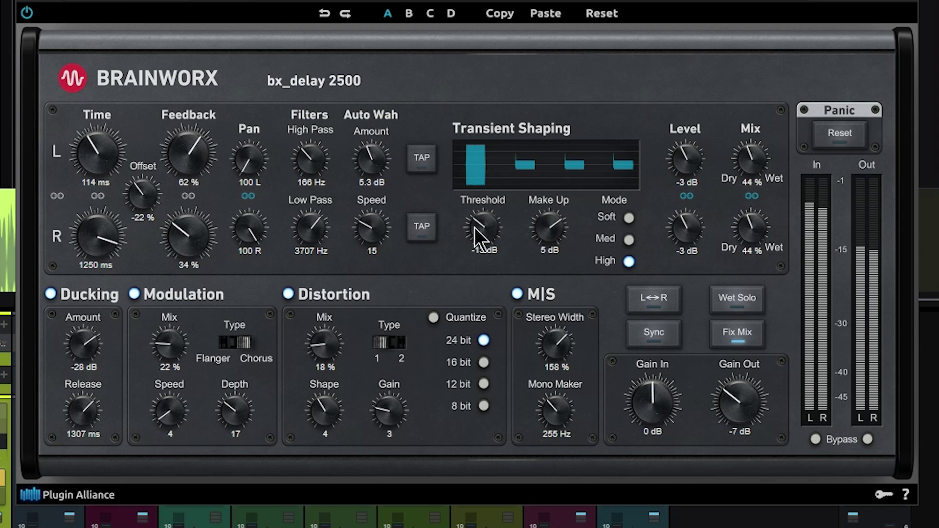
{"action": "scroll", "coordinate": [83, 357], "scroll_direction": "down", "scroll_amount": 2}
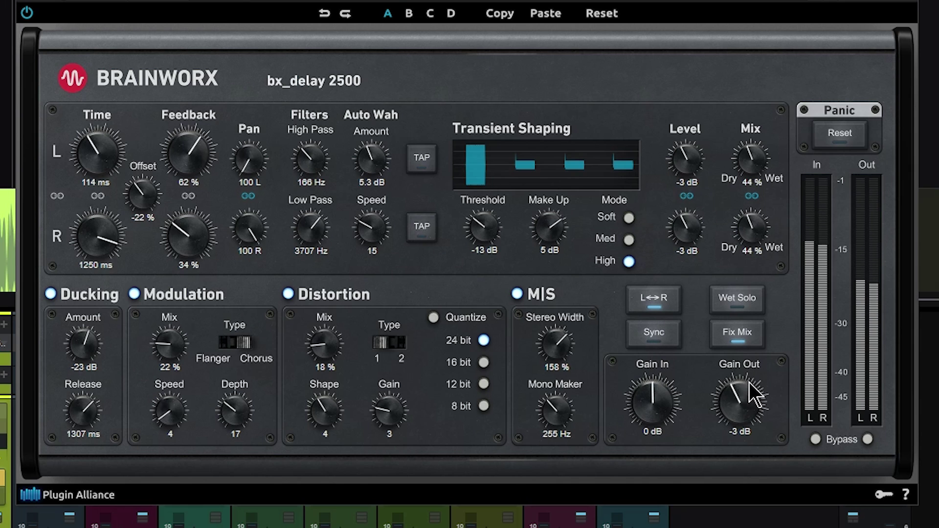
Step: Set Gain In to 1 dB and Gain Out to -2 dB, and stop playback
{"action": "scroll", "coordinate": [749, 382], "scroll_direction": "up", "scroll_amount": 6}
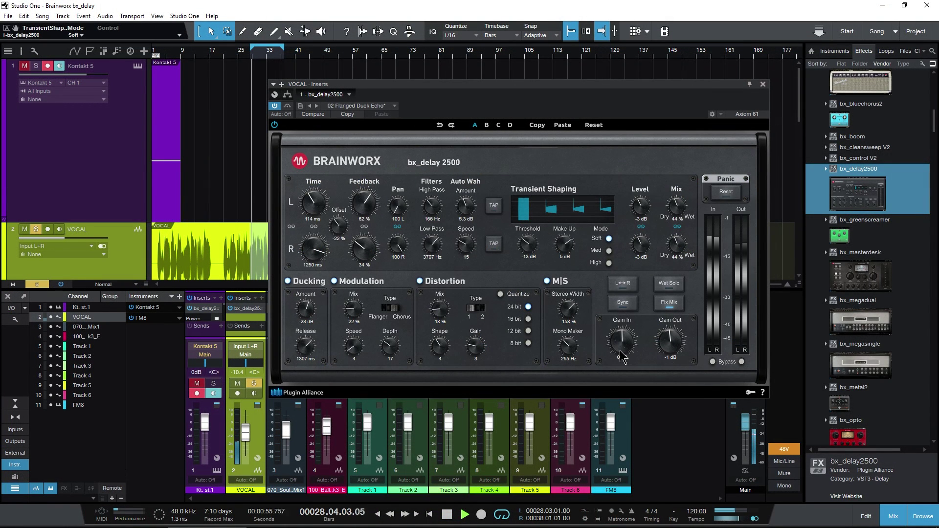
{"action": "left_click_drag", "start_coordinate": [621, 320], "coordinate": [678, 342]}
{"action": "key", "text": "space"}
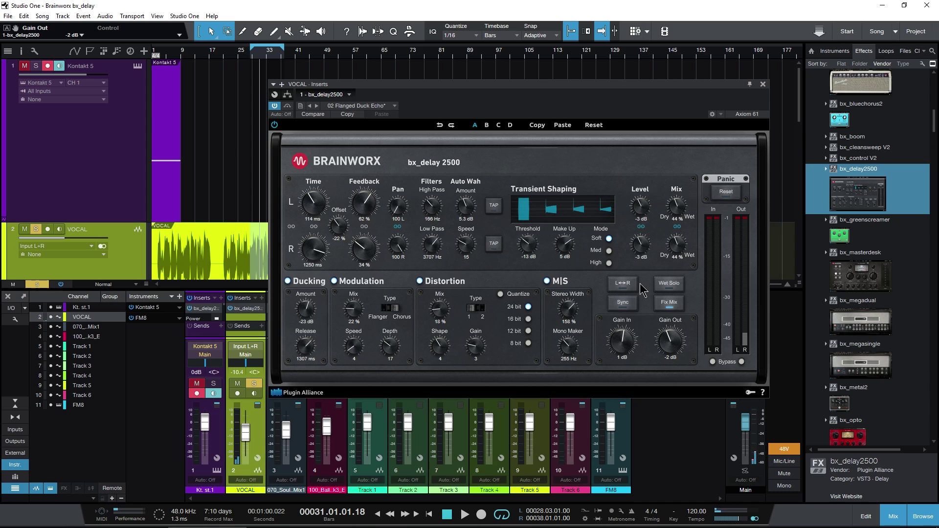
Step: Set the linked Mix to 35 % and Gain Out to -1 dB, and resume playing the vocal
{"action": "left_click_drag", "start_coordinate": [682, 252], "coordinate": [684, 200]}
{"action": "left_click_drag", "start_coordinate": [673, 340], "coordinate": [673, 351]}
{"action": "left_click_drag", "start_coordinate": [680, 255], "coordinate": [674, 289]}
{"action": "key", "text": "space"}
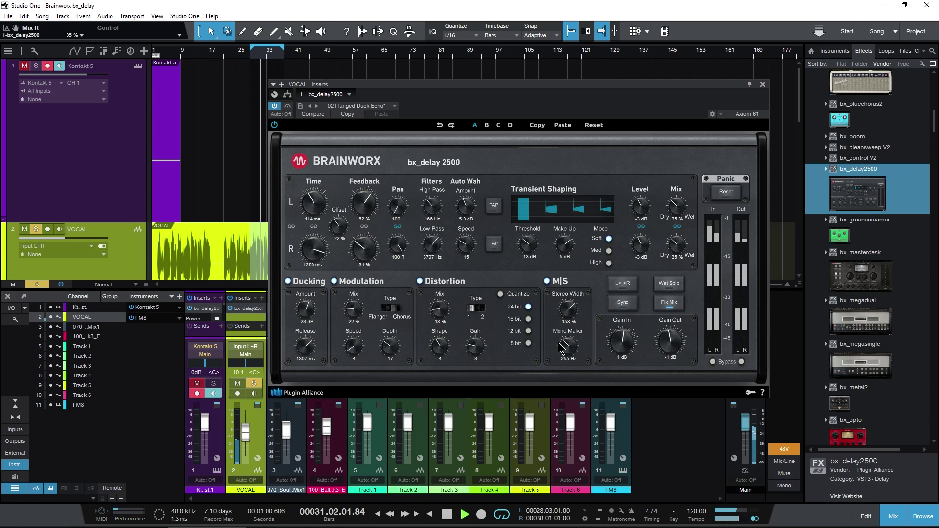
Step: Audition the In Bypass and the Out Bypass on the playing vocal to compare how each handles the delay tail
{"action": "left_click", "coordinate": [713, 362]}
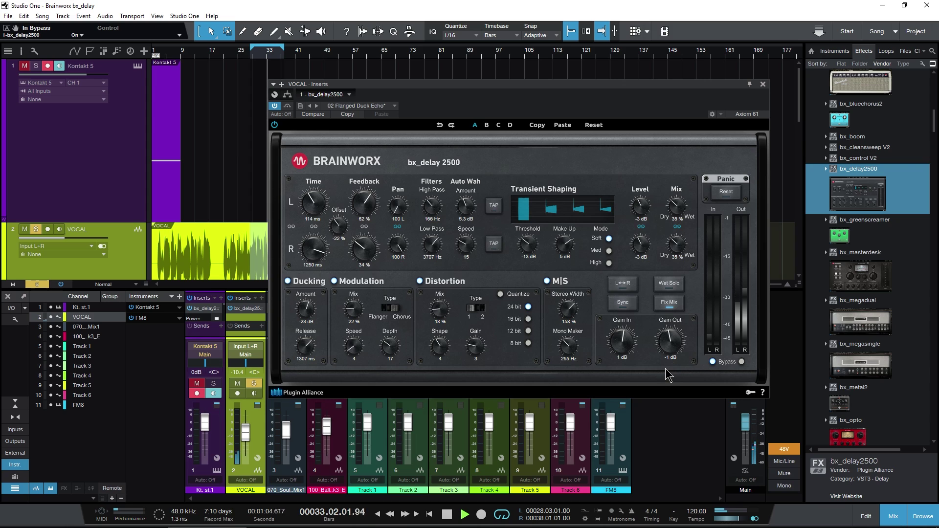
{"action": "key", "text": "space"}
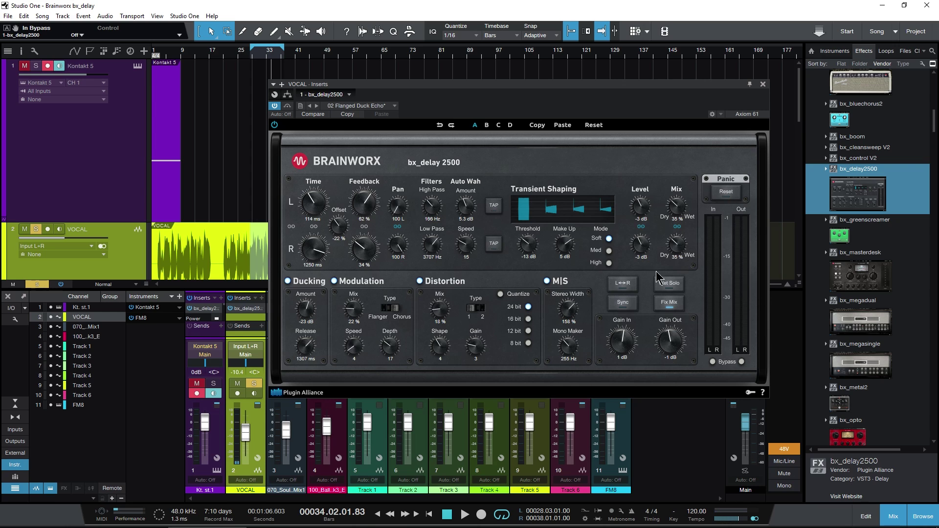
{"action": "key", "text": "space"}
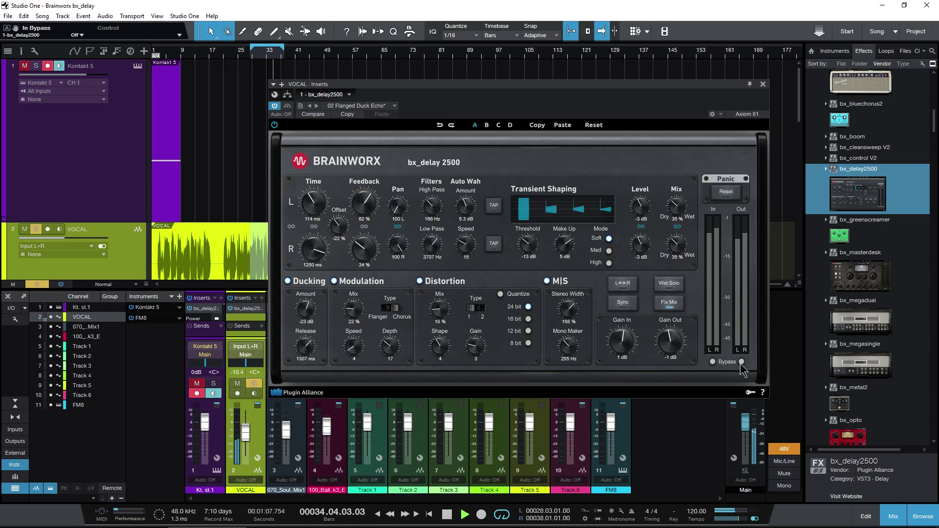
{"action": "left_click", "coordinate": [741, 362]}
{"action": "left_click", "coordinate": [742, 362]}
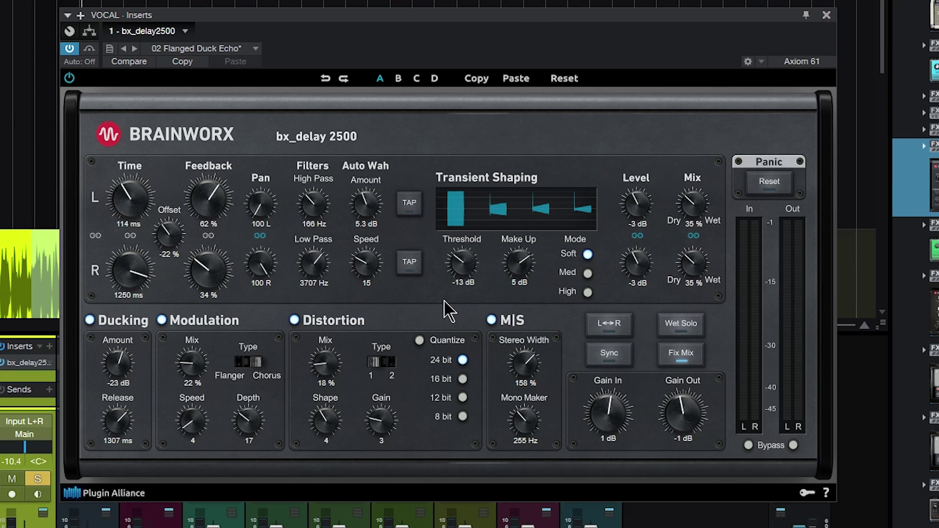
Step: Switch off the Modulation, Distortion and M|S sections of the vocal's delay
{"action": "left_click", "coordinate": [162, 320]}
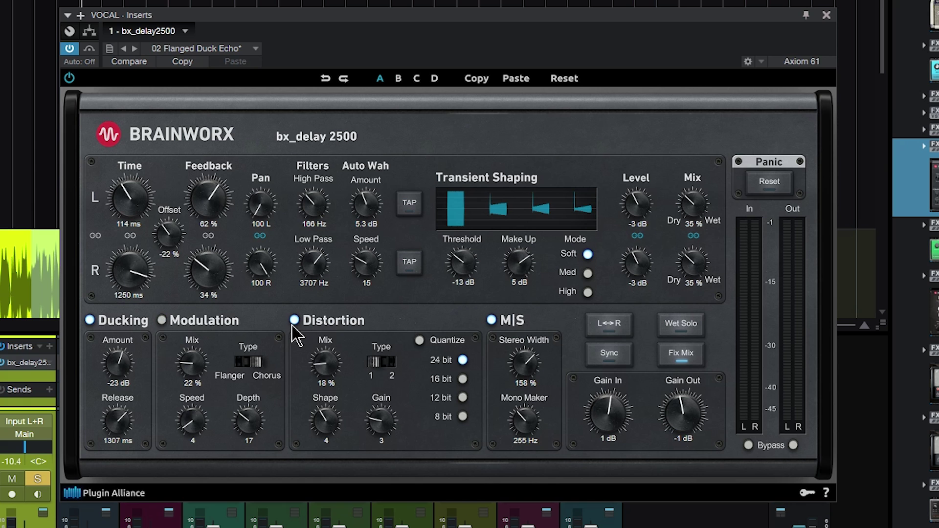
{"action": "left_click", "coordinate": [294, 320]}
{"action": "left_click", "coordinate": [491, 320]}
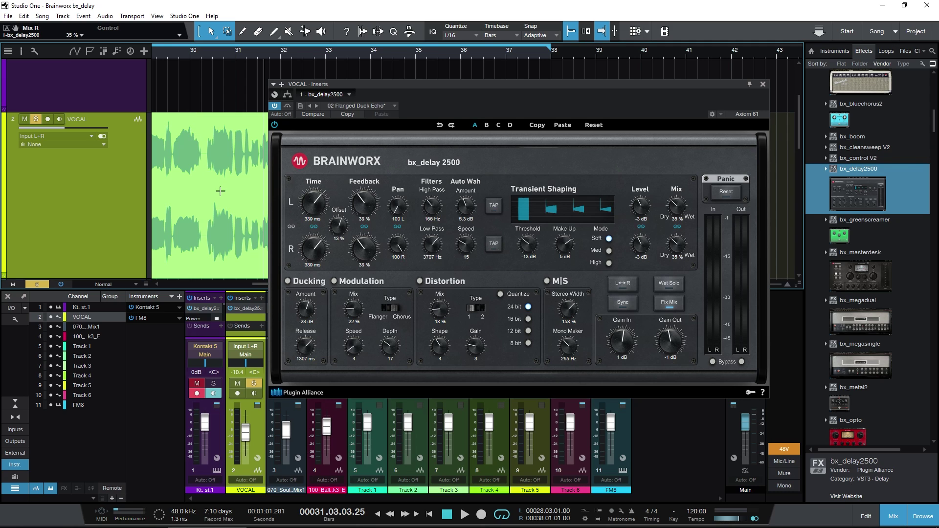
Step: Enable Ducking on the vocal's delay and audition the vocal from the loop start
{"action": "key", "text": "KP_1"}
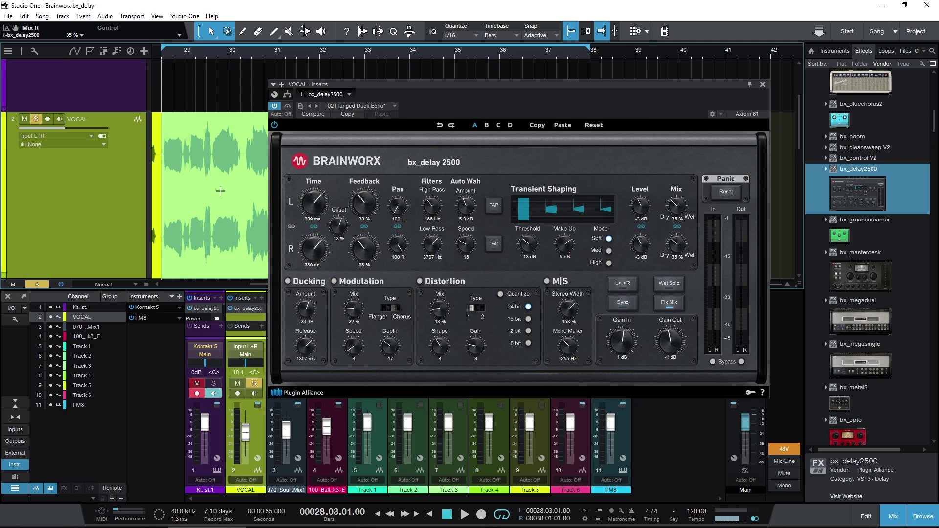
{"action": "left_click", "coordinate": [288, 282]}
{"action": "key", "text": "space"}
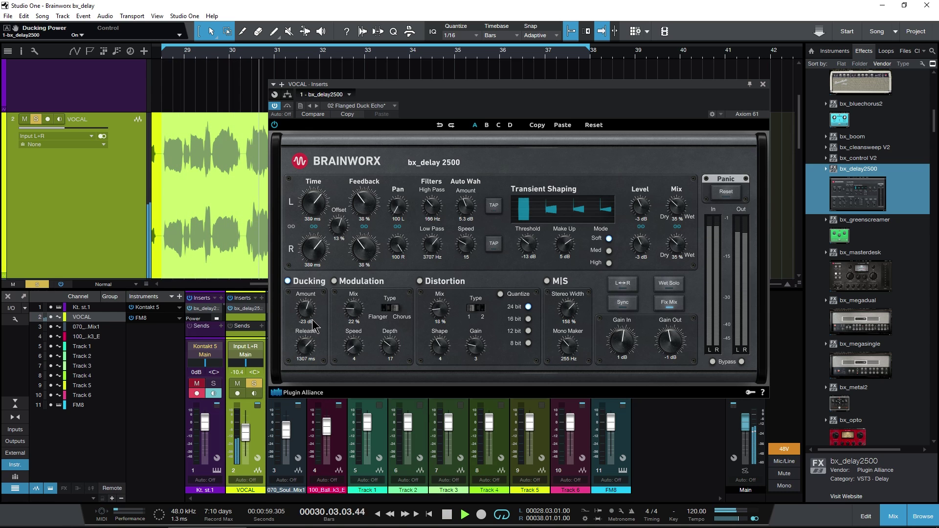
{"action": "key", "text": "space"}
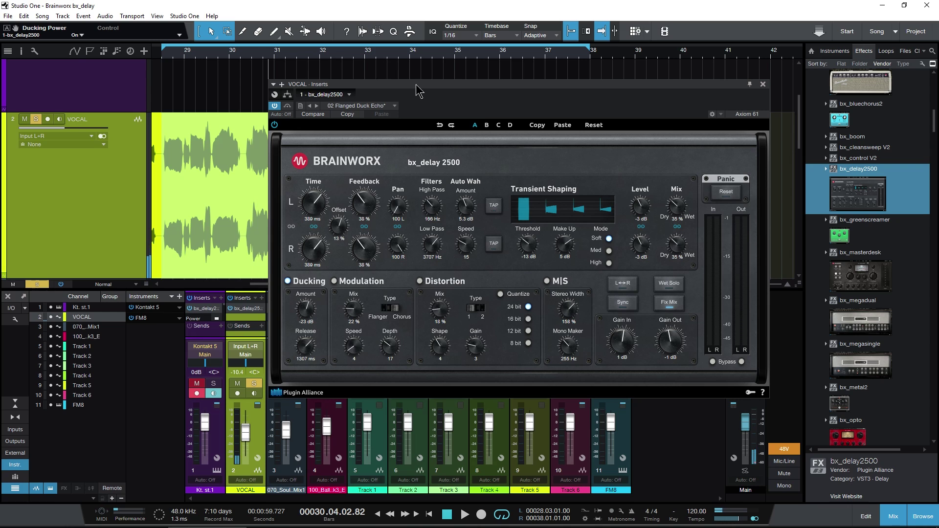
Step: Move the plug-in window aside, set the Ducking Release to 10 ms and audition the vocal
{"action": "left_click_drag", "start_coordinate": [390, 88], "coordinate": [493, 94]}
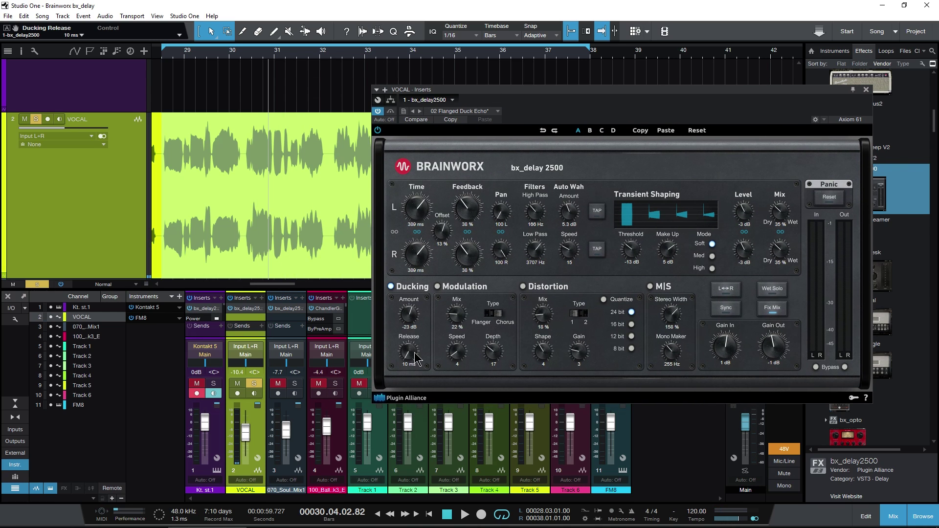
{"action": "key", "text": "space"}
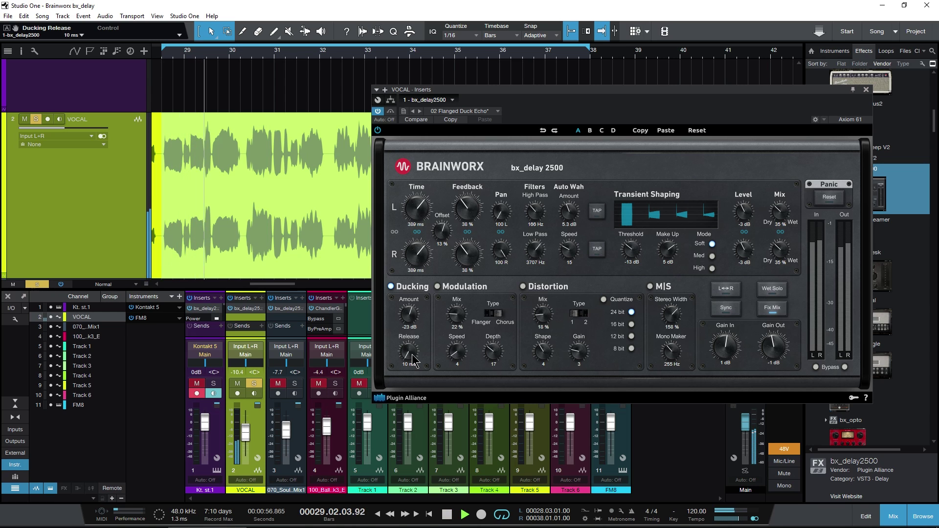
{"action": "key", "text": "space"}
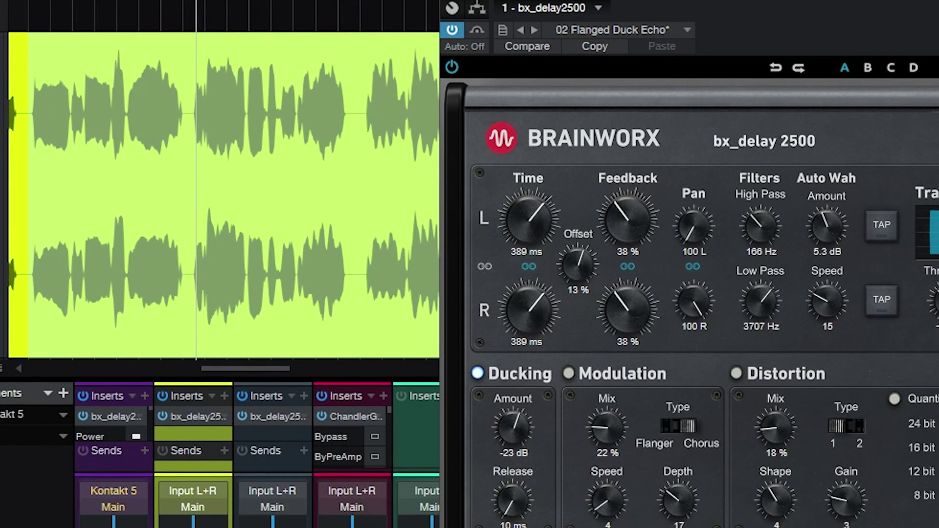
Step: Set the Ducking Amount to -40 dB and play the vocal's last phrase from bar 34
{"action": "scroll", "coordinate": [120, 10], "scroll_direction": "up", "scroll_amount": 3}
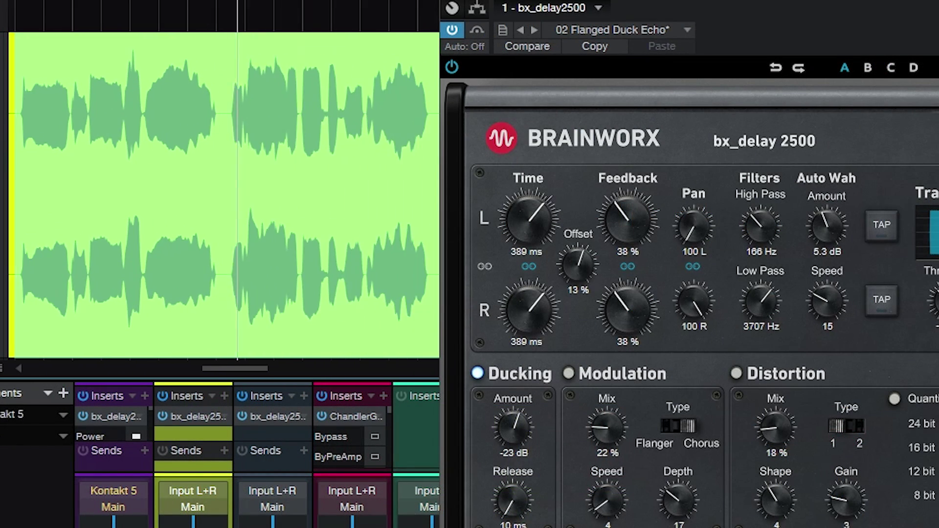
{"action": "scroll", "coordinate": [119, 10], "scroll_direction": "down", "scroll_amount": 4}
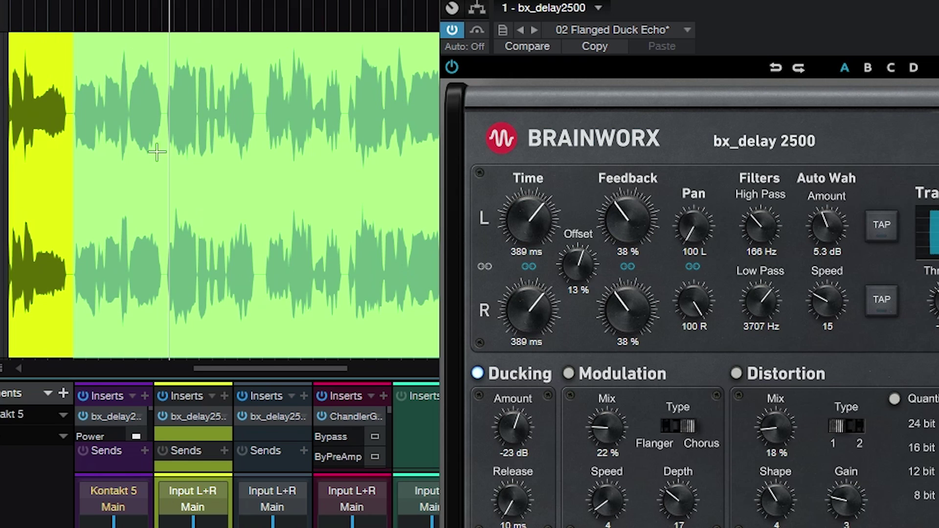
{"action": "scroll", "coordinate": [240, 205], "scroll_direction": "right", "scroll_amount": 5}
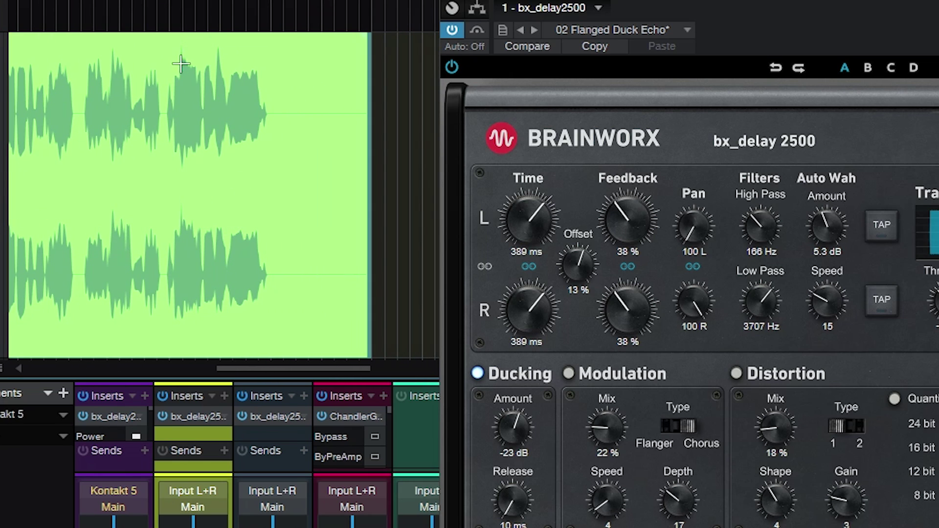
{"action": "left_click", "coordinate": [164, 74]}
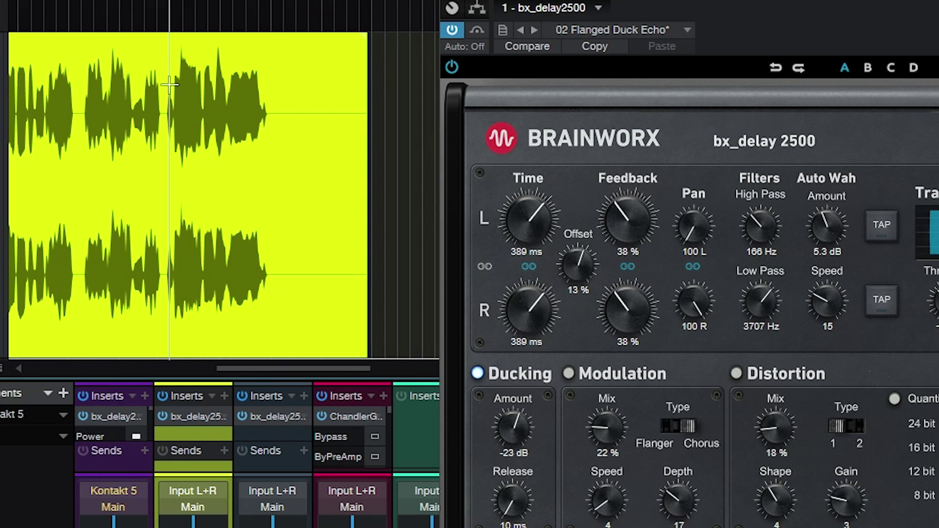
{"action": "left_click_drag", "start_coordinate": [511, 497], "coordinate": [520, 448]}
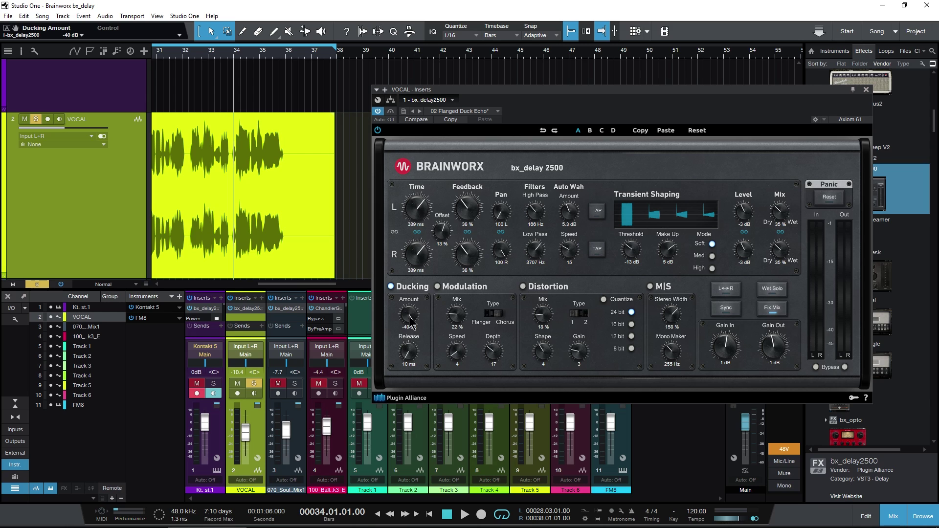
{"action": "key", "text": "space"}
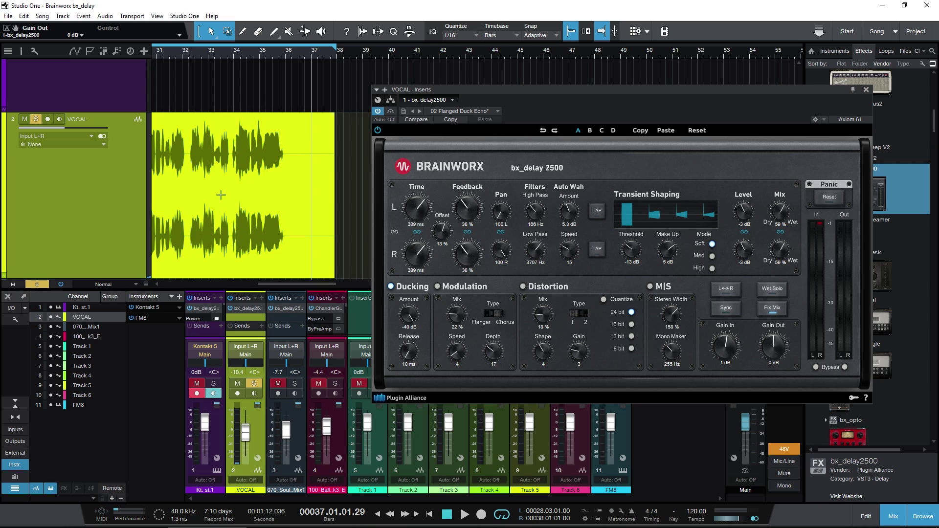
Step: While auditioning the end of the vocal, set the Ducking Release to 977 ms and Gain Out to 1 dB
{"action": "key", "text": "space"}
{"action": "left_click_drag", "start_coordinate": [400, 350], "coordinate": [412, 335]}
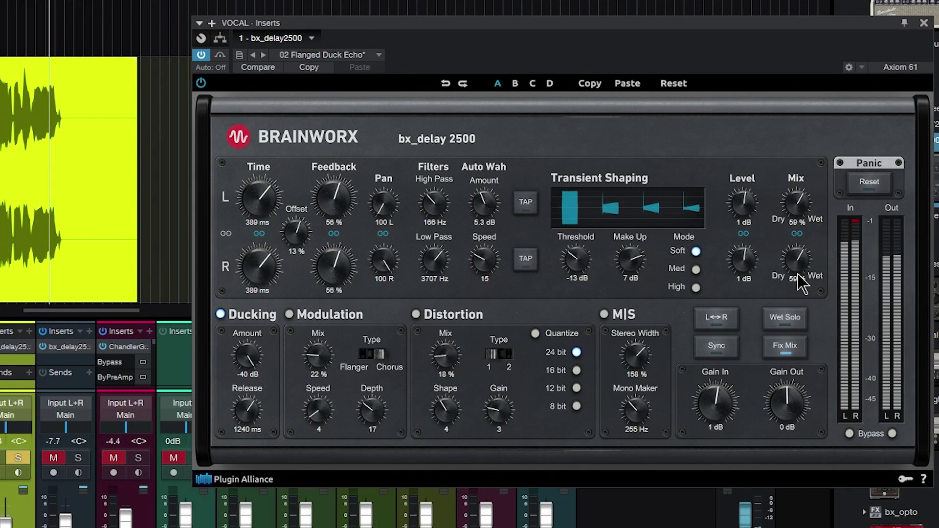
{"action": "scroll", "coordinate": [794, 419], "scroll_direction": "up", "scroll_amount": 1}
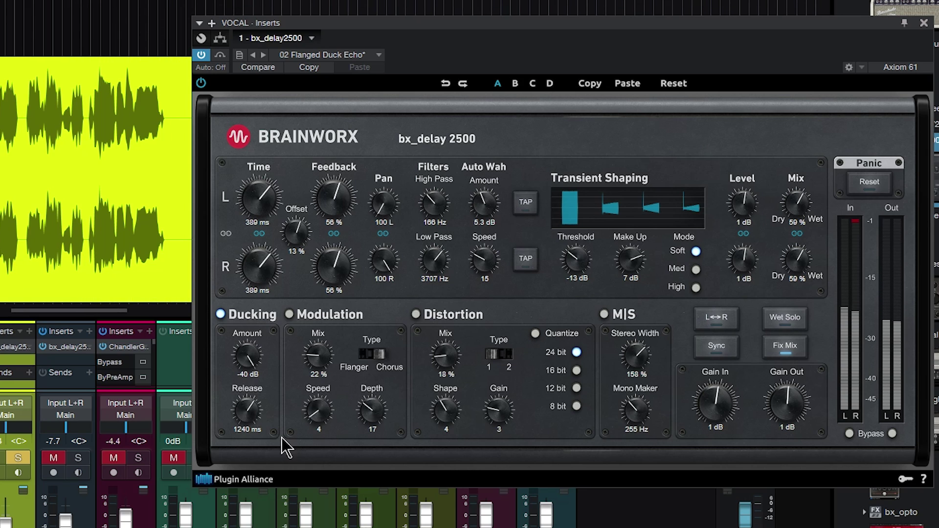
{"action": "scroll", "coordinate": [247, 411], "scroll_direction": "down", "scroll_amount": 5}
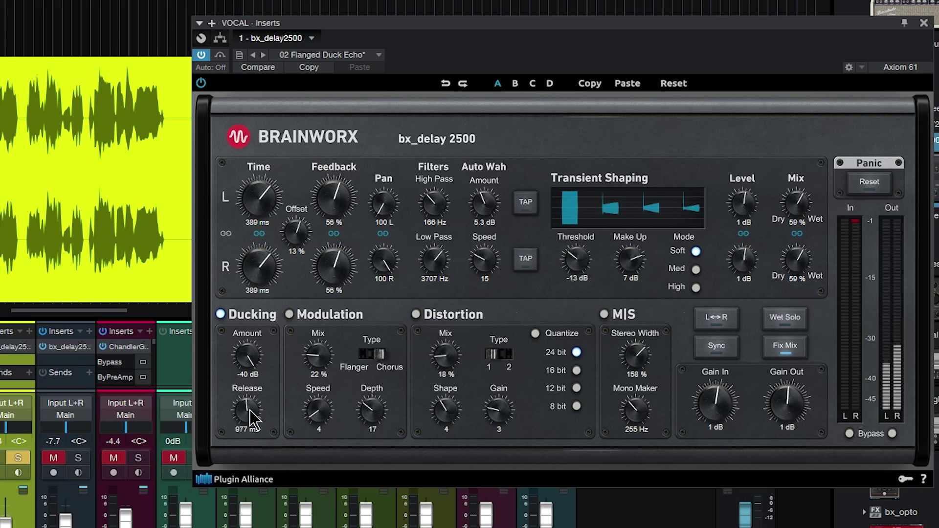
Step: Audition the vocal's last phrases with a Ducking Amount of -22 dB and set the Amount to -31 dB
{"action": "scroll", "coordinate": [248, 374], "scroll_direction": "up", "scroll_amount": 3}
{"action": "scroll", "coordinate": [249, 367], "scroll_direction": "up", "scroll_amount": 12}
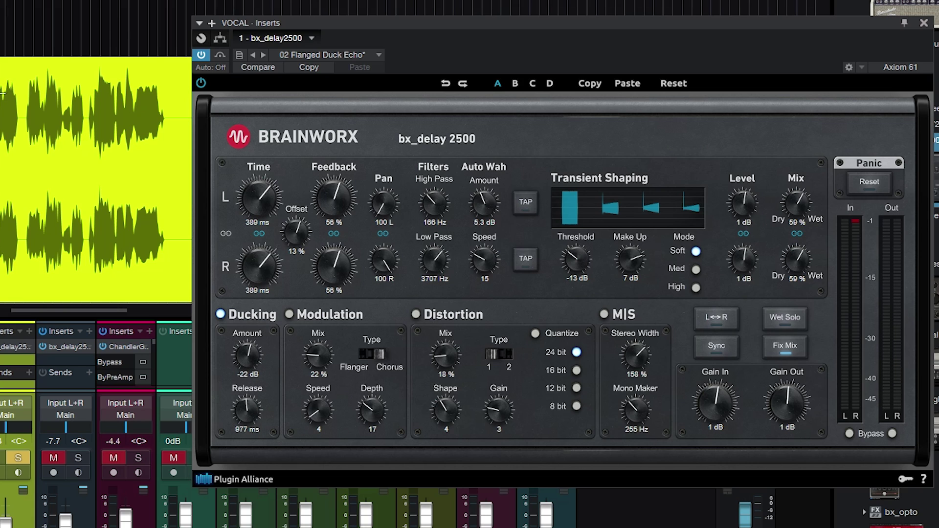
{"action": "left_click", "coordinate": [23, 100]}
{"action": "key", "text": "space"}
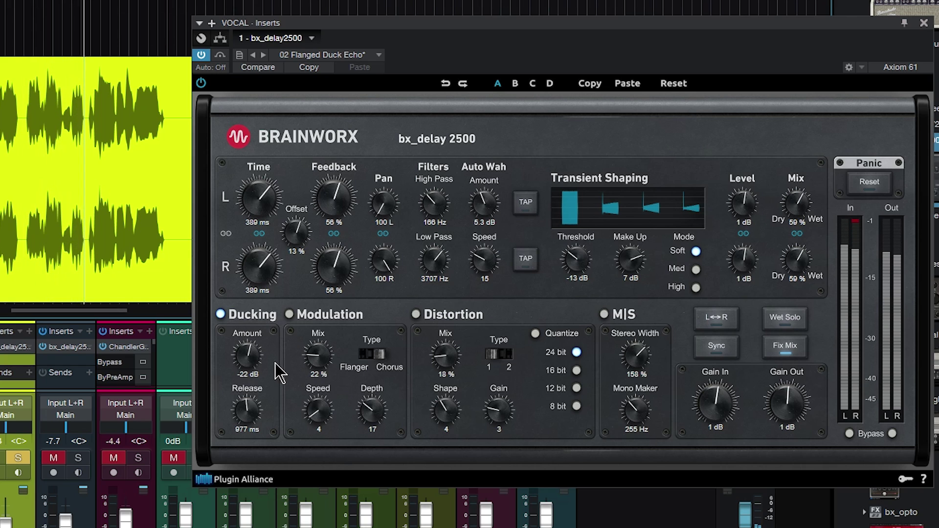
{"action": "scroll", "coordinate": [251, 348], "scroll_direction": "down", "scroll_amount": 4}
{"action": "scroll", "coordinate": [252, 343], "scroll_direction": "down", "scroll_amount": 5}
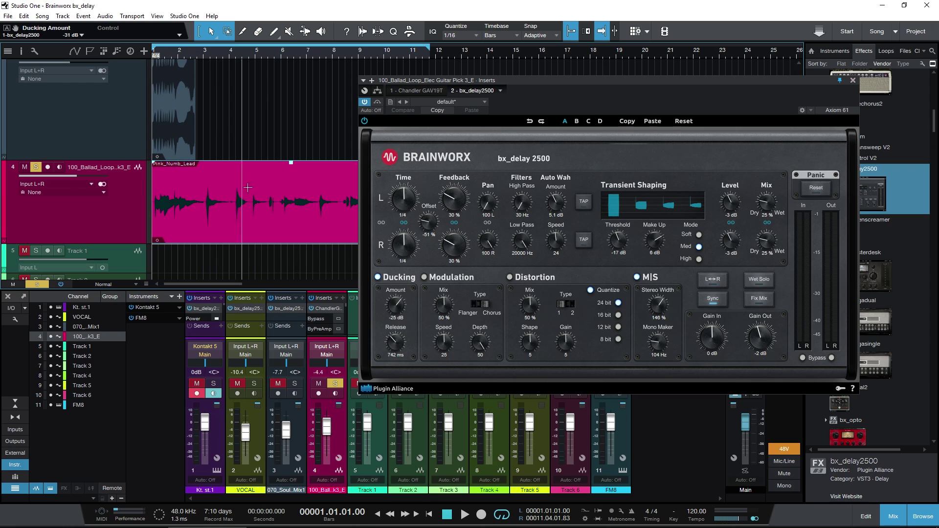
Step: Audition the electric guitar loop, set its Ducking Amount to 0 dB, turn Ducking off and replay from the start
{"action": "key", "text": "space"}
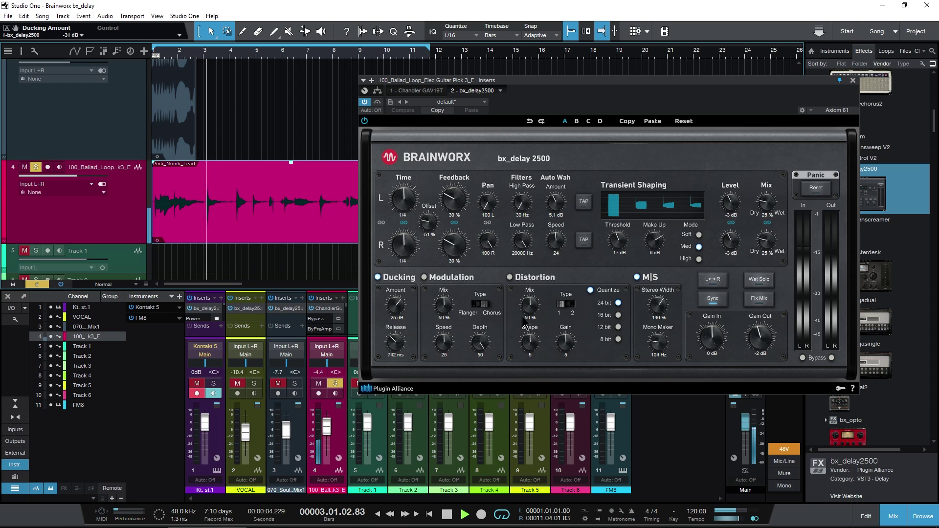
{"action": "key", "text": "space"}
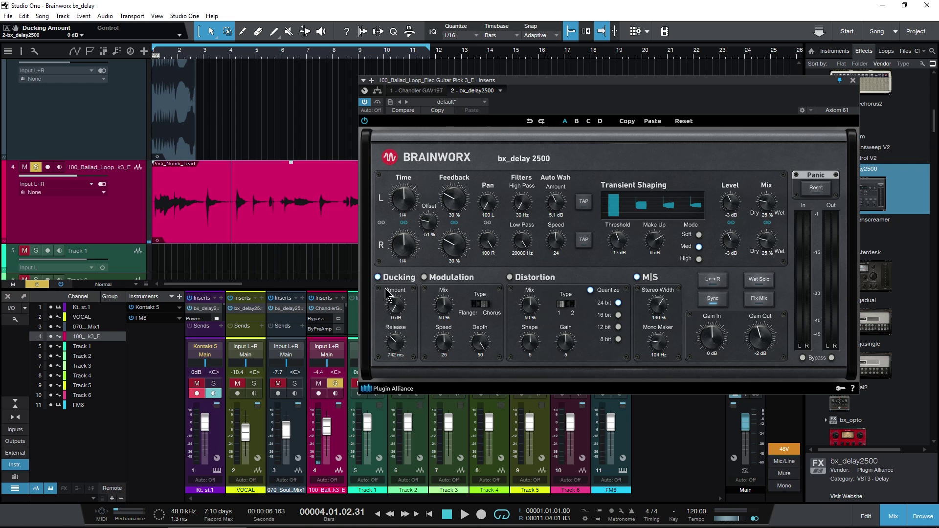
{"action": "key", "text": "Home"}
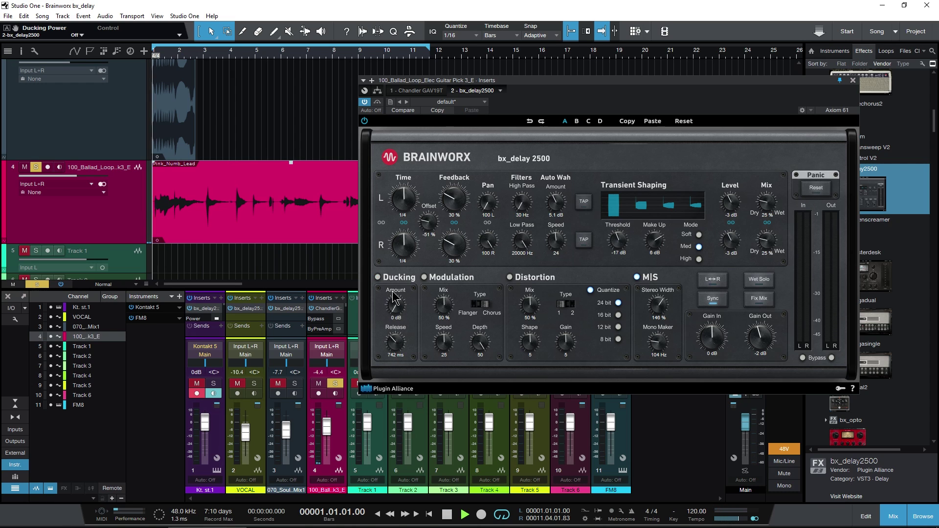
{"action": "key", "text": "space"}
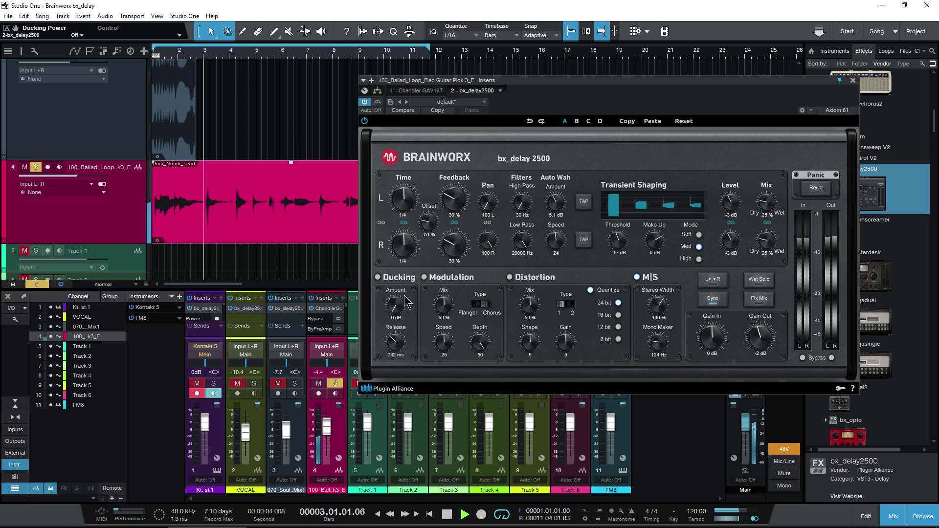
Step: Set the guitar delay's linked Mix to 33 %, turn Ducking back on with an Amount of -24 dB, and return the playhead to bar 1
{"action": "left_click_drag", "start_coordinate": [766, 202], "coordinate": [734, 205]}
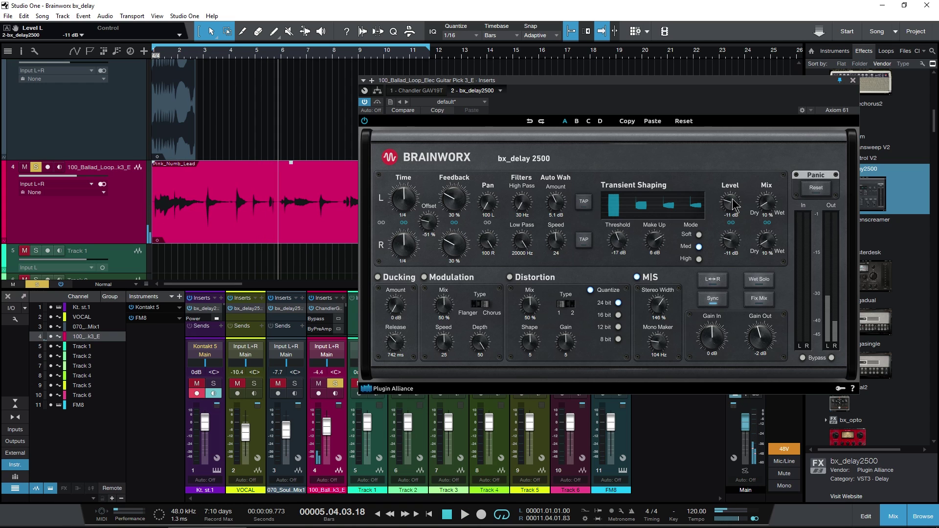
{"action": "left_click_drag", "start_coordinate": [770, 211], "coordinate": [776, 188]}
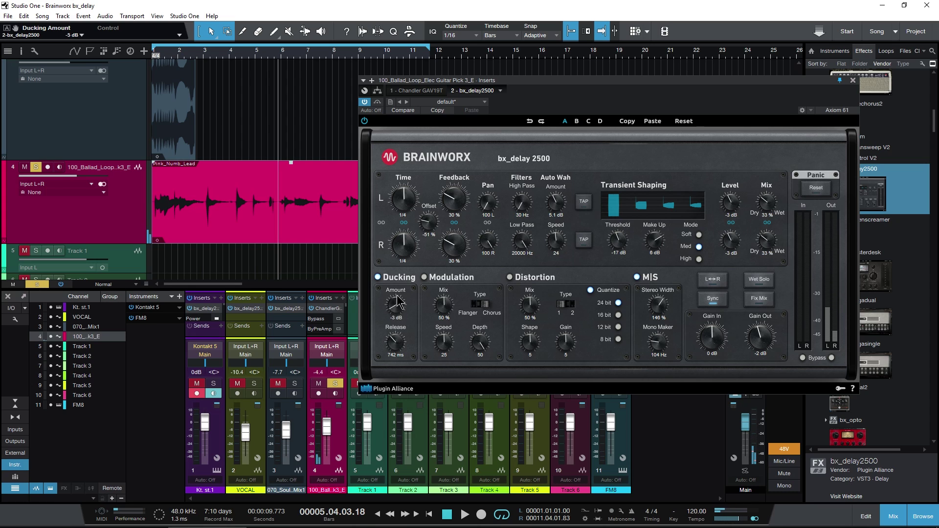
{"action": "left_click_drag", "start_coordinate": [397, 266], "coordinate": [396, 260]}
{"action": "key", "text": "comma"}
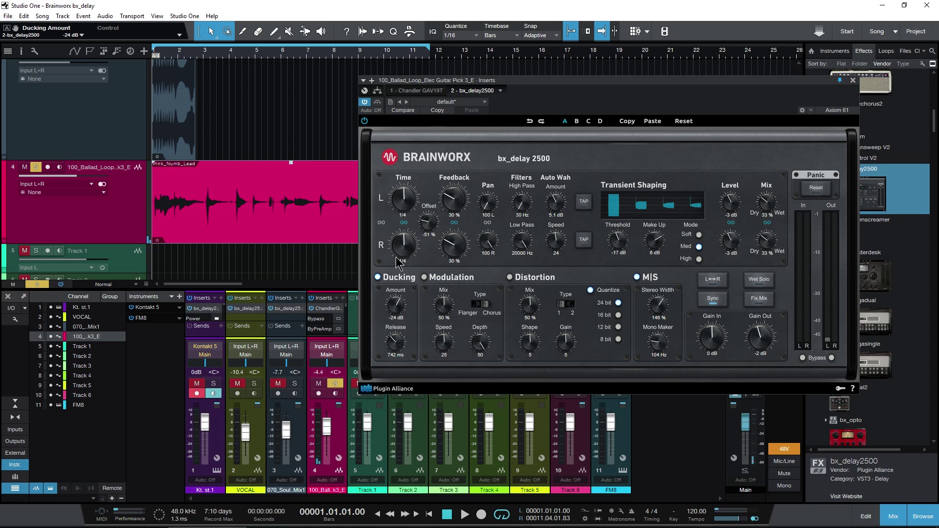
Step: While the guitar loop plays, set the Ducking Amount to -27 dB and the Release to 754 ms
{"action": "key", "text": "space"}
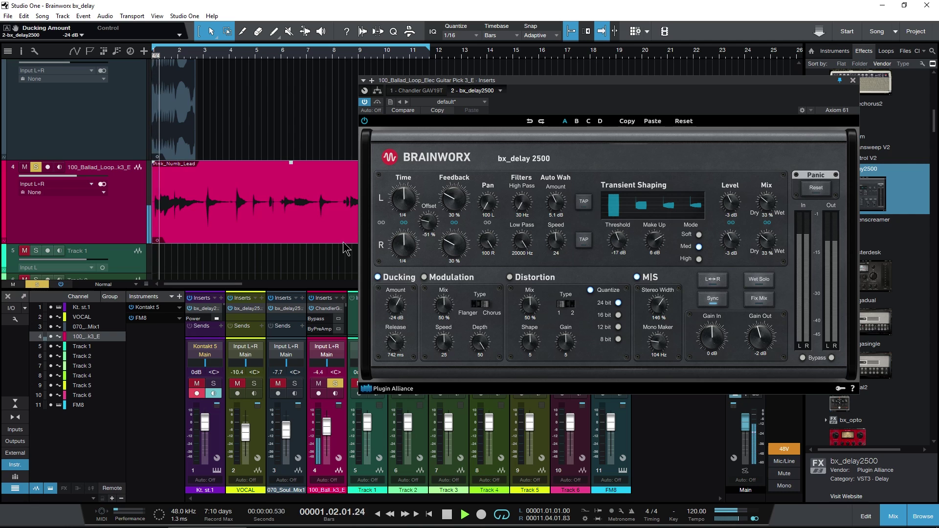
{"action": "left_click_drag", "start_coordinate": [386, 307], "coordinate": [387, 317]}
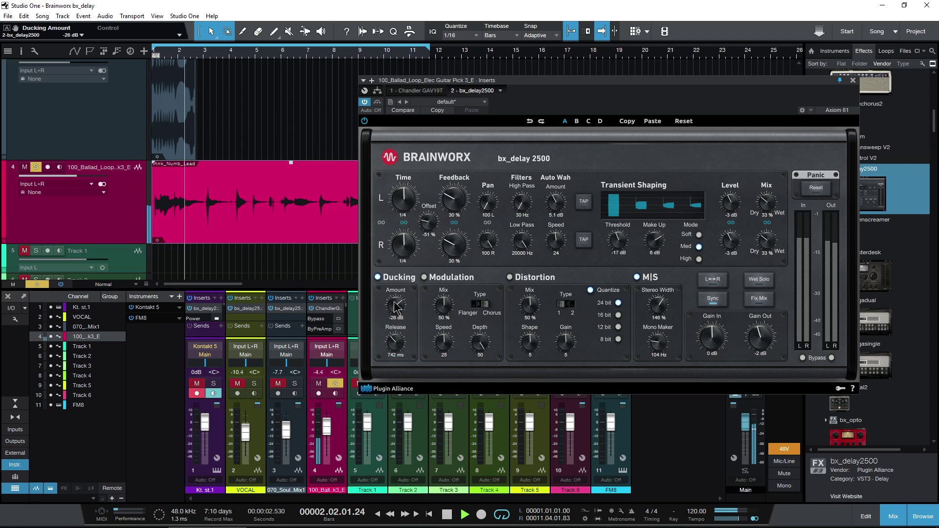
{"action": "scroll", "coordinate": [395, 341], "scroll_direction": "up", "scroll_amount": 2}
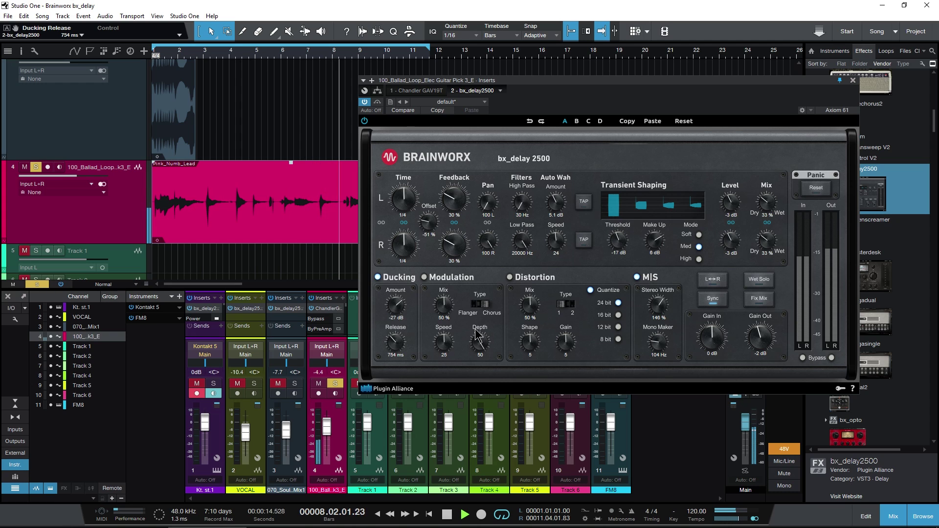
Step: Turn on the guitar delay's Modulation with the Chorus type, replay the loop from bar 1, and set Speed to 43 and Mix to 100 %
{"action": "key", "text": "space"}
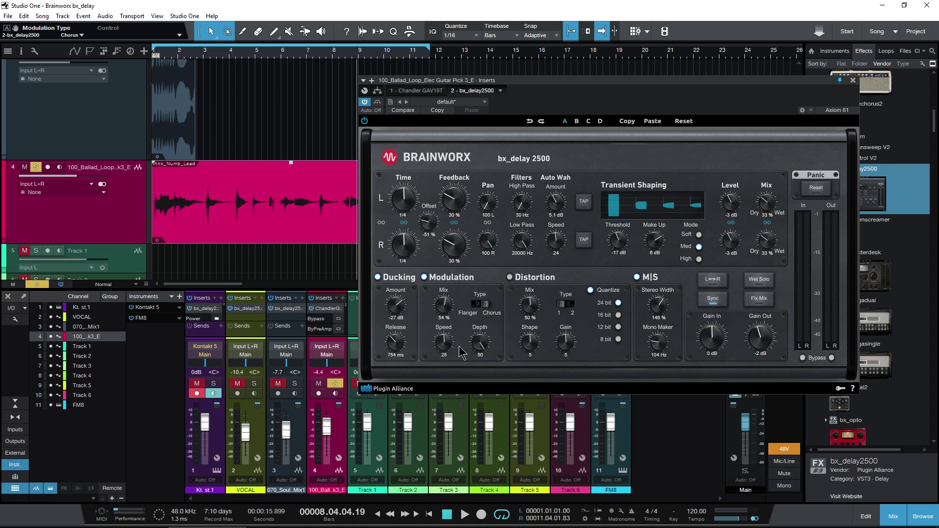
{"action": "key", "text": "comma"}
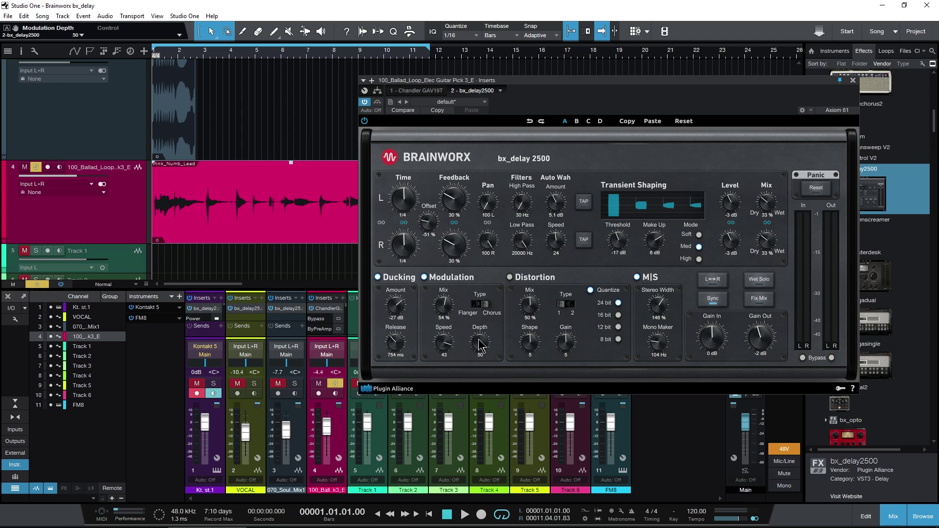
{"action": "key", "text": "space"}
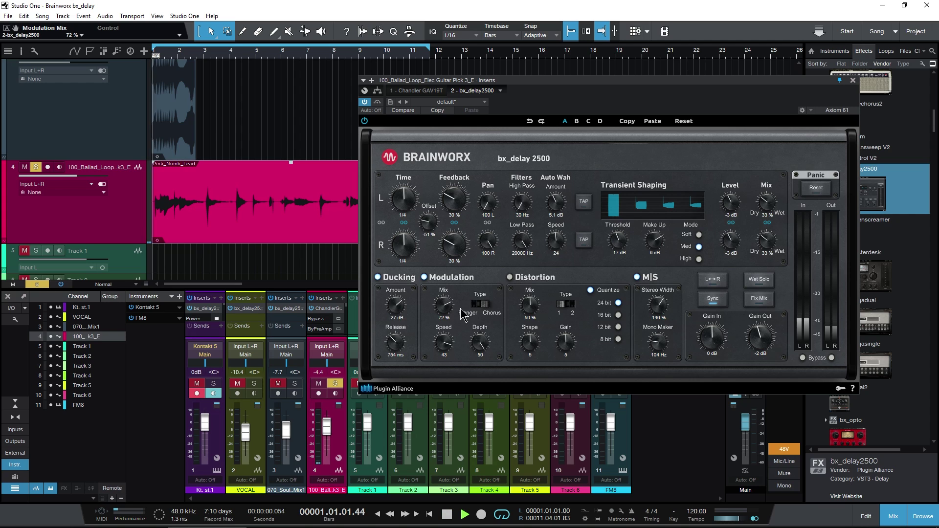
{"action": "scroll", "coordinate": [450, 317], "scroll_direction": "up", "scroll_amount": 5}
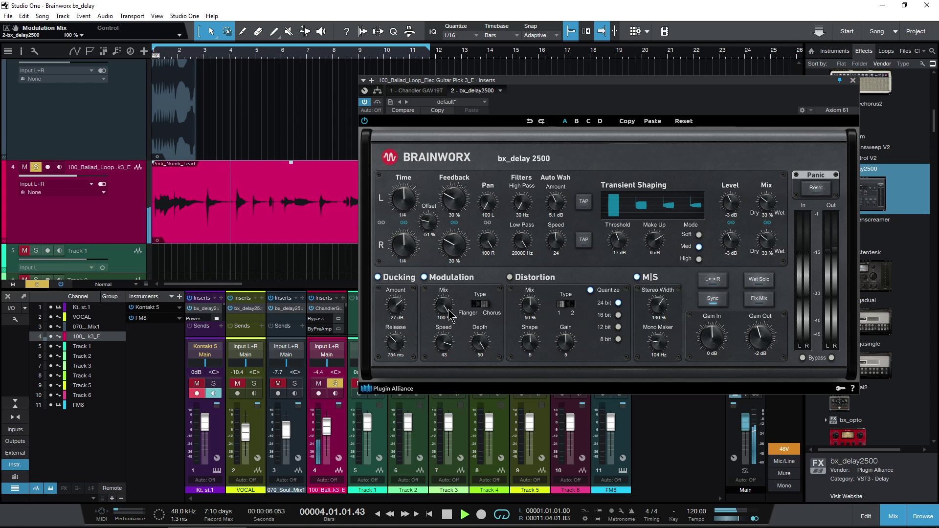
Step: Audition Modulation with the Flanger type at Speed 17, Depth 44 and Mix 100 %, and turn Modulation off
{"action": "left_click", "coordinate": [483, 307]}
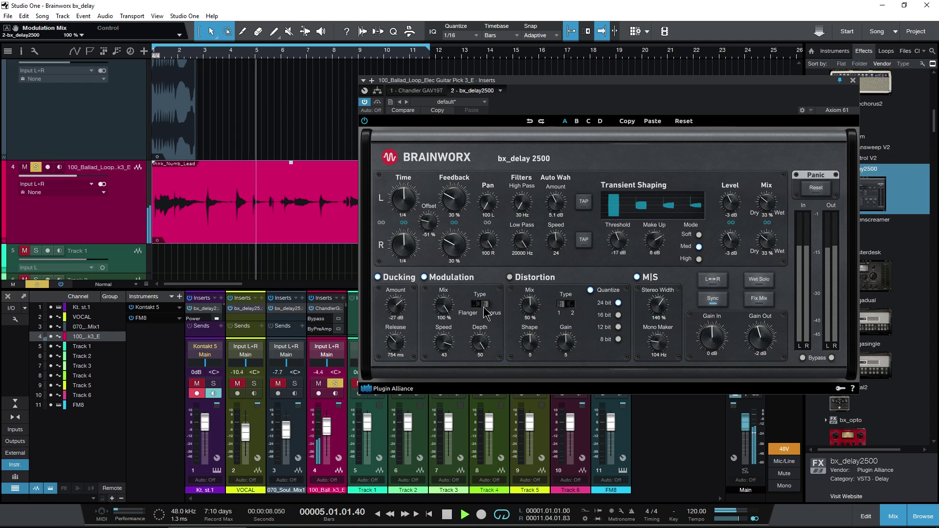
{"action": "left_click_drag", "start_coordinate": [443, 306], "coordinate": [443, 384]}
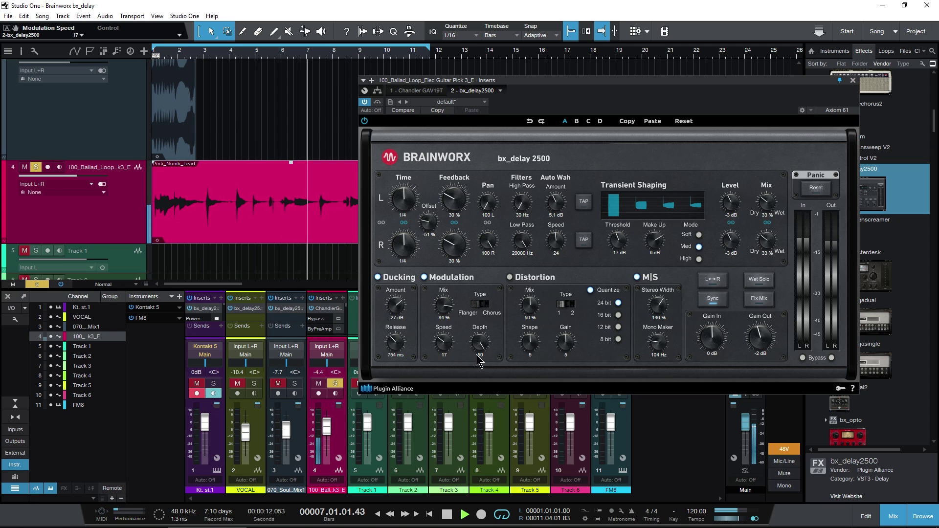
{"action": "left_click_drag", "start_coordinate": [480, 342], "coordinate": [482, 361]}
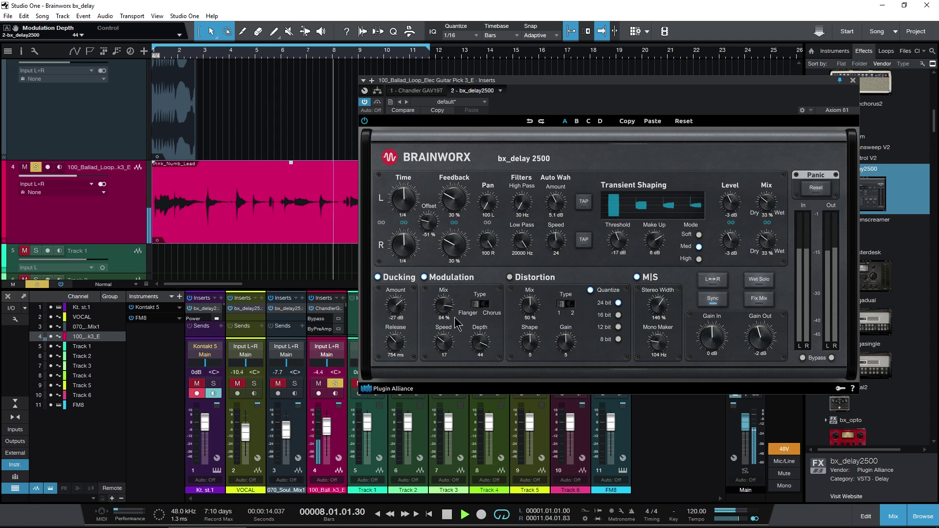
{"action": "left_click_drag", "start_coordinate": [444, 324], "coordinate": [446, 307]}
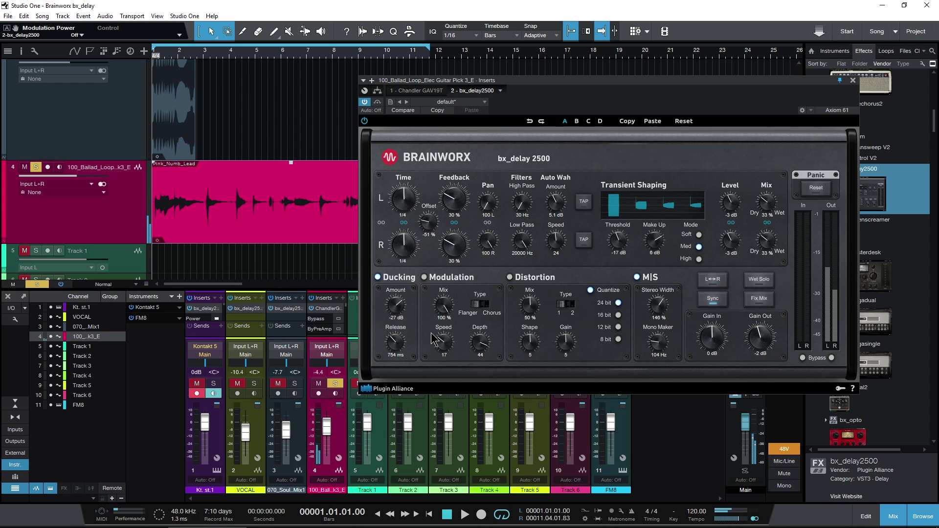
Step: Unsolo the electric guitar track, solo the VOCAL track and bring up the vocal's bx_delay2500
{"action": "left_click", "coordinate": [36, 168]}
{"action": "scroll", "coordinate": [90, 215], "scroll_direction": "up", "scroll_amount": 5}
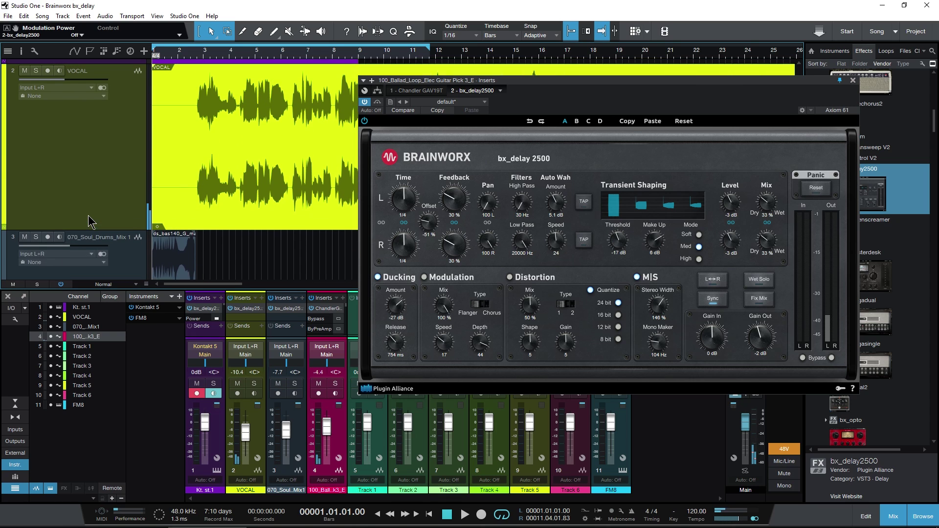
{"action": "scroll", "coordinate": [88, 220], "scroll_direction": "up", "scroll_amount": 3}
{"action": "left_click", "coordinate": [35, 137]}
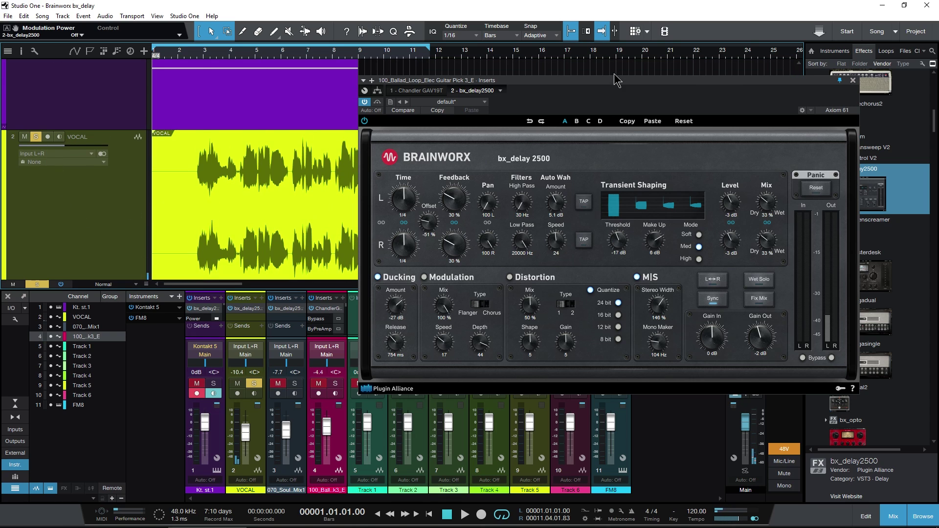
{"action": "left_click", "coordinate": [146, 206]}
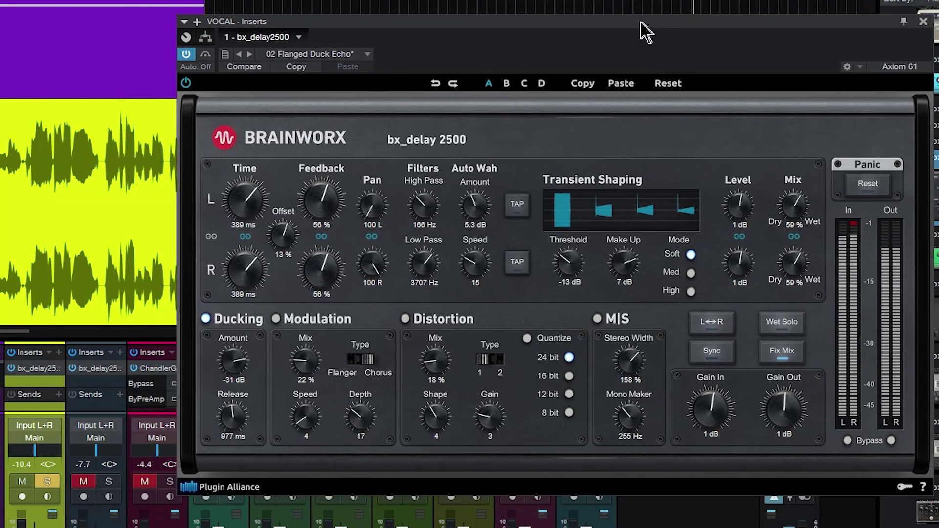
{"action": "left_click_drag", "start_coordinate": [640, 23], "coordinate": [629, 23]}
Step: Turn on Distortion in the vocal delay, set its Mix to 68 % and Gain to 6, and audition the vocal
{"action": "left_click", "coordinate": [394, 318]}
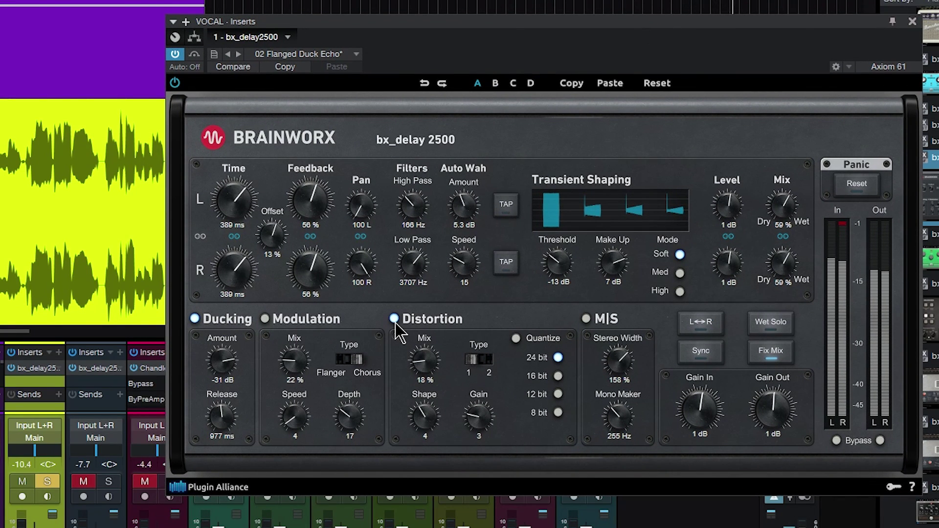
{"action": "left_click_drag", "start_coordinate": [421, 361], "coordinate": [455, 318]}
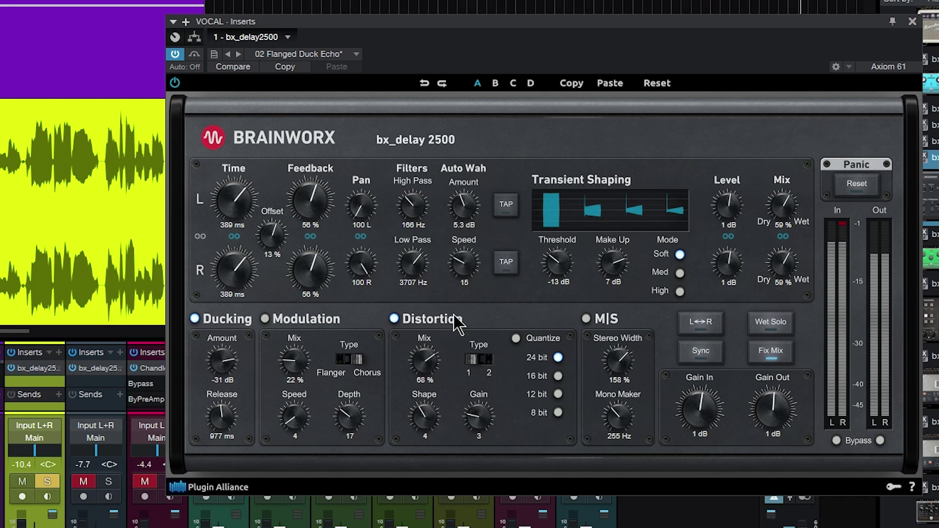
{"action": "left_click", "coordinate": [826, 229]}
{"action": "left_click_drag", "start_coordinate": [482, 415], "coordinate": [488, 384]}
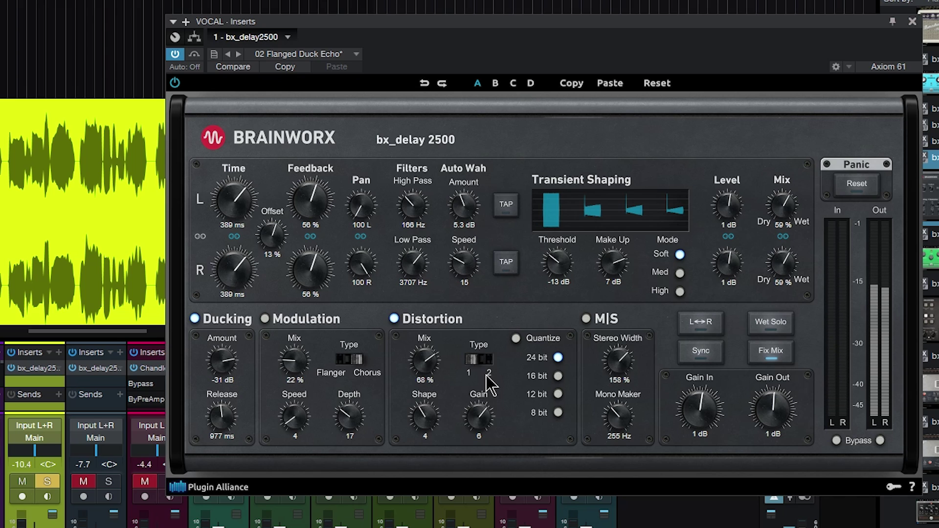
{"action": "left_click", "coordinate": [856, 183]}
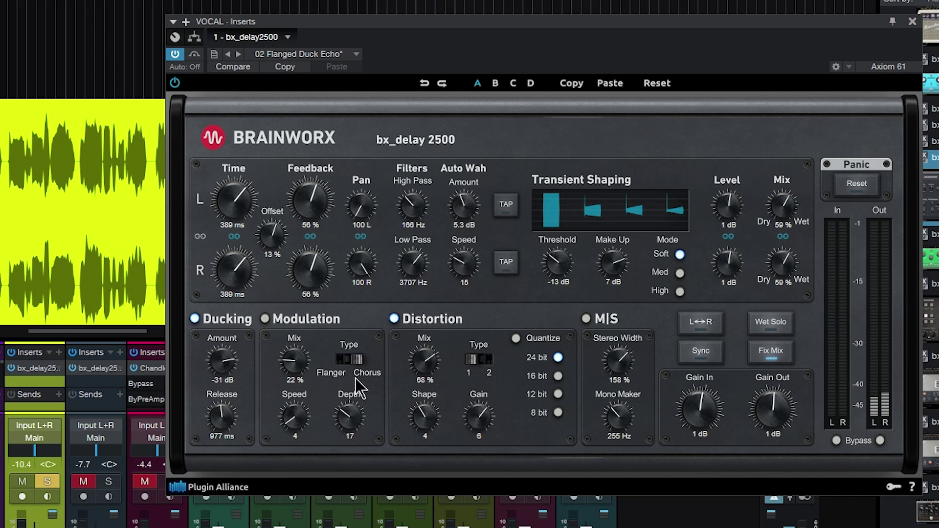
Step: Turn on the distortion's Quantize at 8 bit and set the Ducking Amount to -14 dB
{"action": "left_click", "coordinate": [475, 362]}
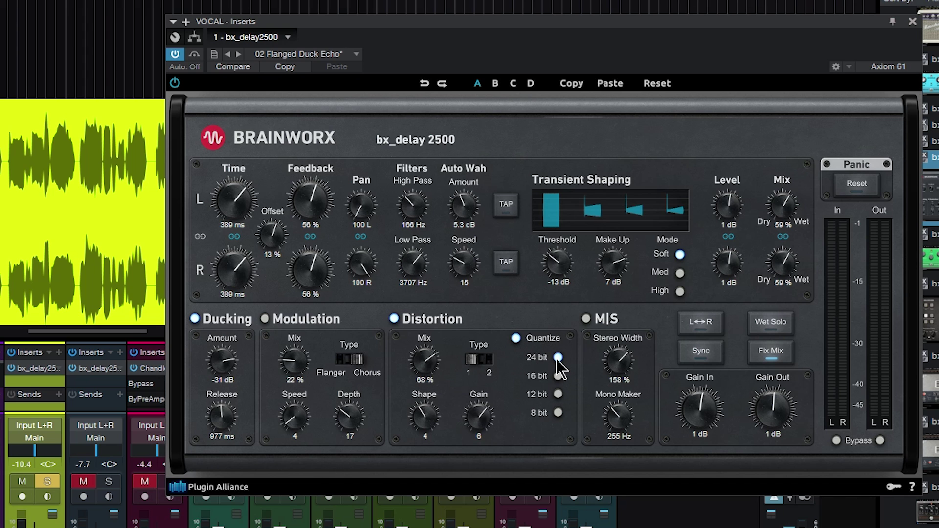
{"action": "left_click", "coordinate": [557, 412]}
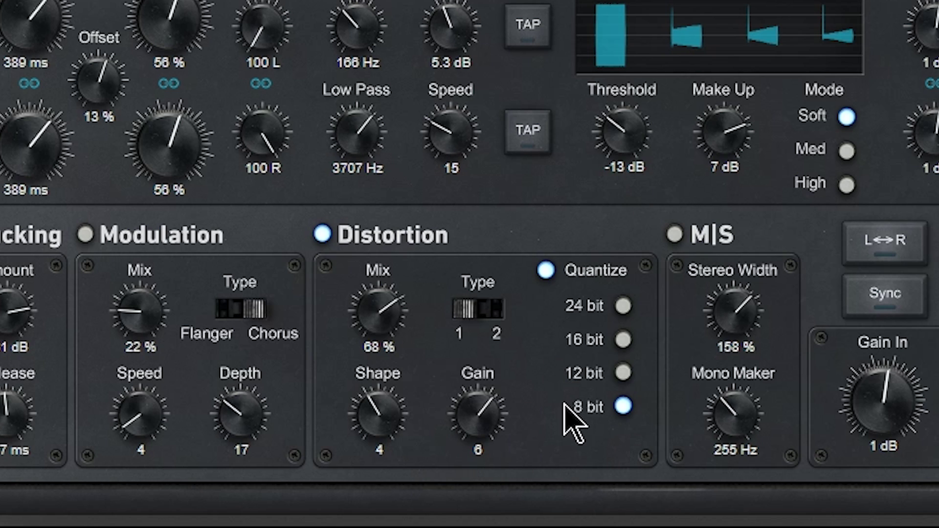
{"action": "scroll", "coordinate": [14, 347], "scroll_direction": "up", "scroll_amount": 3}
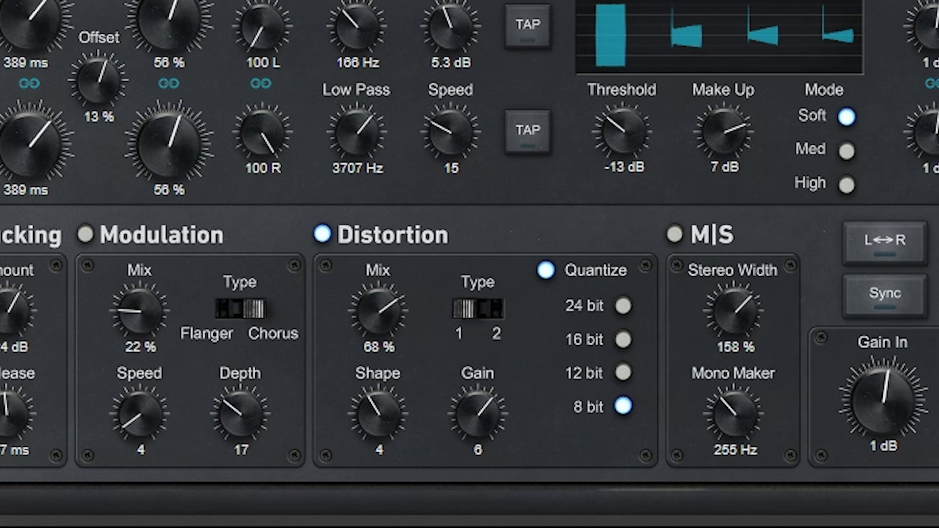
{"action": "scroll", "coordinate": [29, 296], "scroll_direction": "down", "scroll_amount": 3}
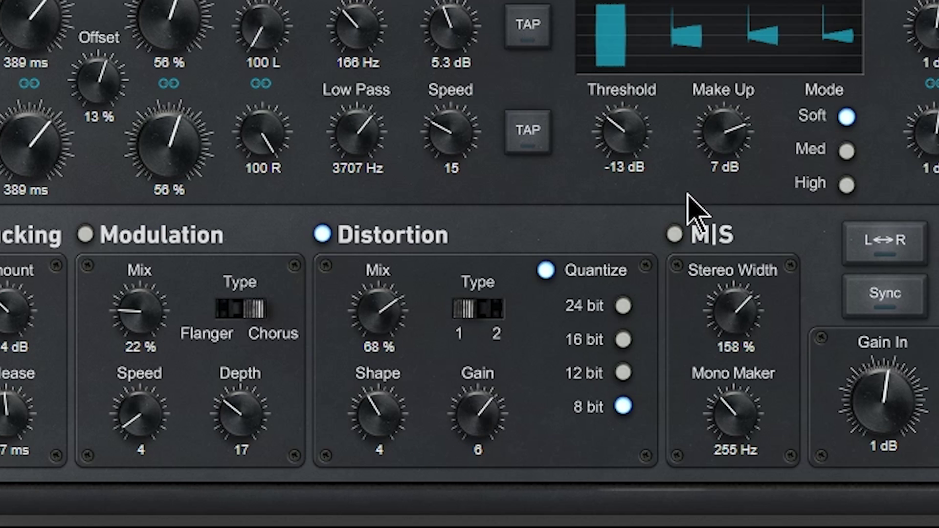
Step: Set Quantize to 24 bit and switch the distortion to Type 2 with Mix 64 %, Gain 5 and Shape 1
{"action": "left_click", "coordinate": [622, 306]}
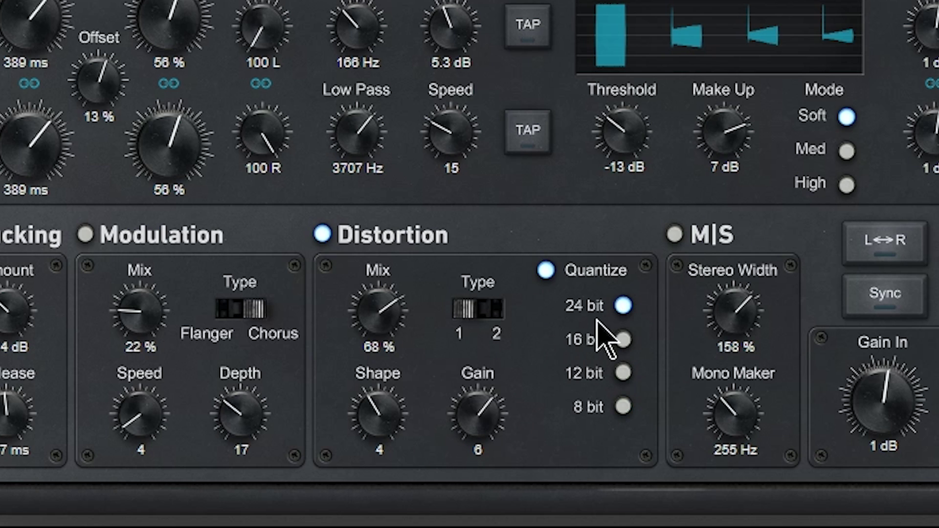
{"action": "left_click", "coordinate": [487, 311]}
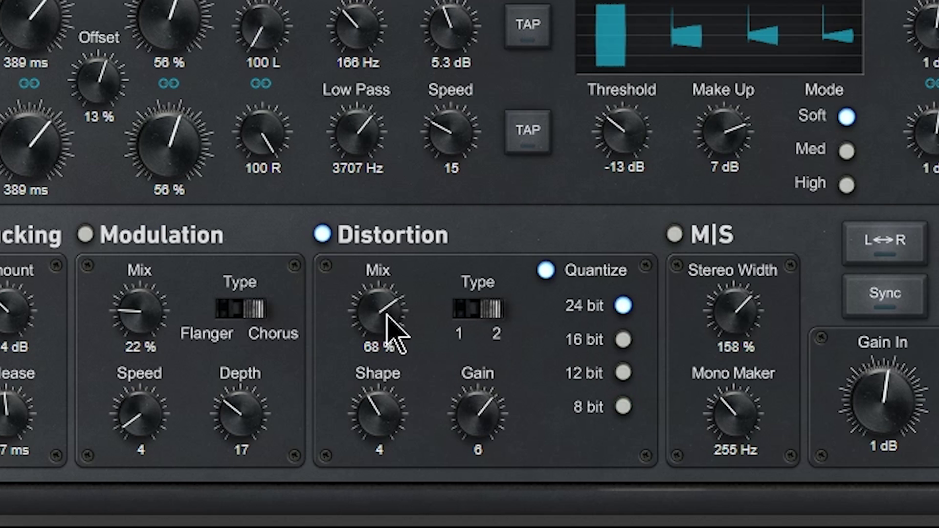
{"action": "left_click_drag", "start_coordinate": [390, 305], "coordinate": [381, 342]}
{"action": "left_click_drag", "start_coordinate": [383, 394], "coordinate": [474, 465]}
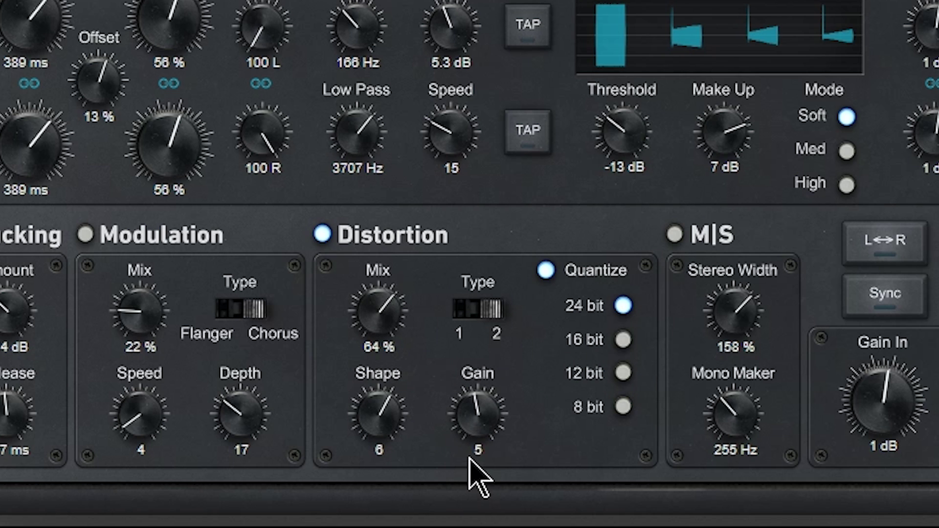
{"action": "left_click_drag", "start_coordinate": [380, 419], "coordinate": [373, 523]}
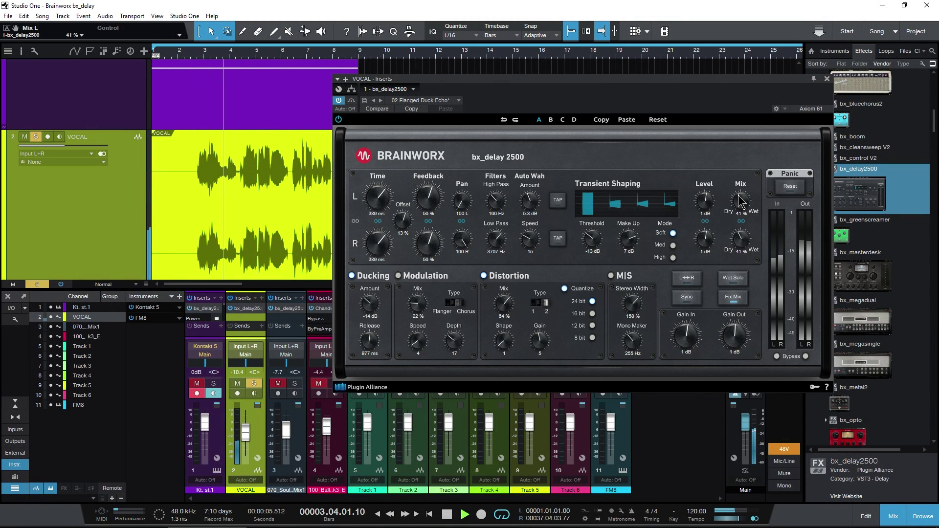
Step: While the vocal plays, set the Ducking Amount to -25 dB and the distortion to Gain 6, Shape 3 and Mix 43 %
{"action": "left_click_drag", "start_coordinate": [370, 303], "coordinate": [373, 323]}
{"action": "left_click_drag", "start_coordinate": [504, 341], "coordinate": [514, 295]}
{"action": "left_click_drag", "start_coordinate": [535, 342], "coordinate": [507, 384]}
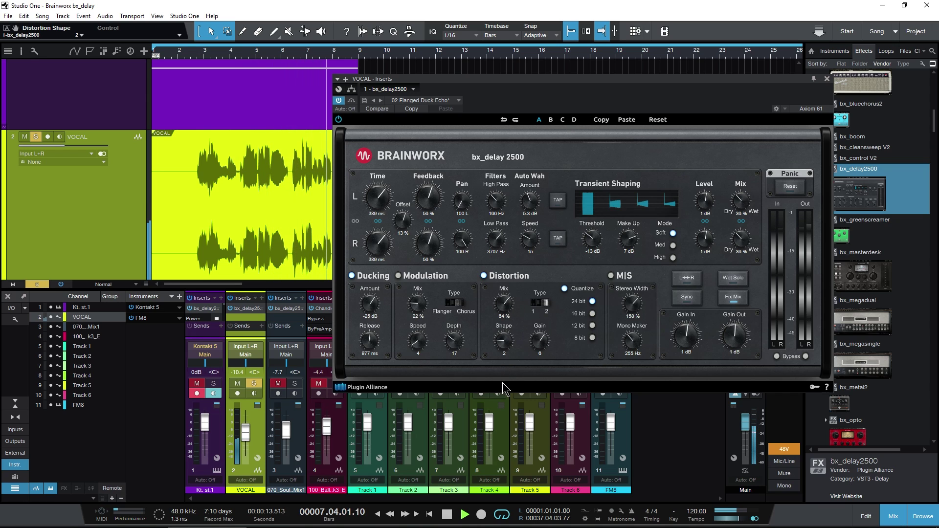
{"action": "left_click_drag", "start_coordinate": [505, 312], "coordinate": [507, 332]}
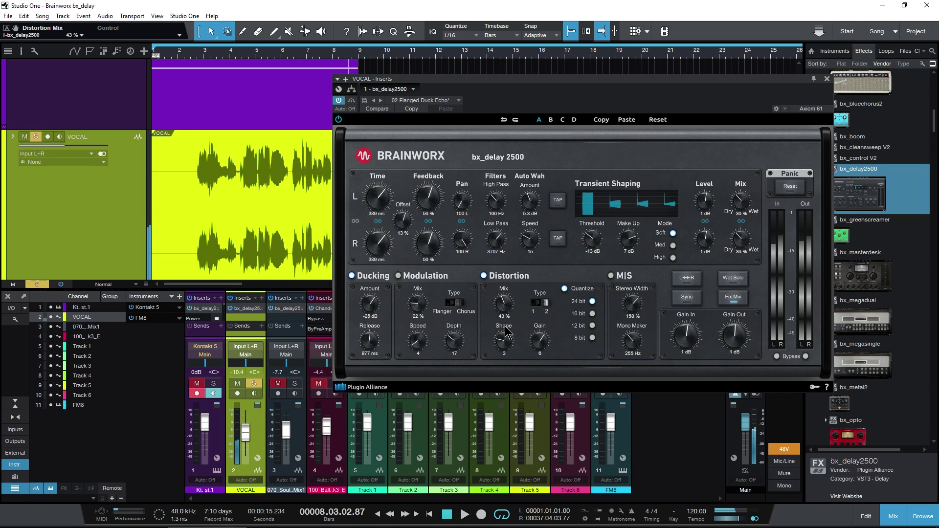
Step: Turn Distortion off and try the M|S Stereo Width at 216 % and at 90 %
{"action": "left_click", "coordinate": [483, 276]}
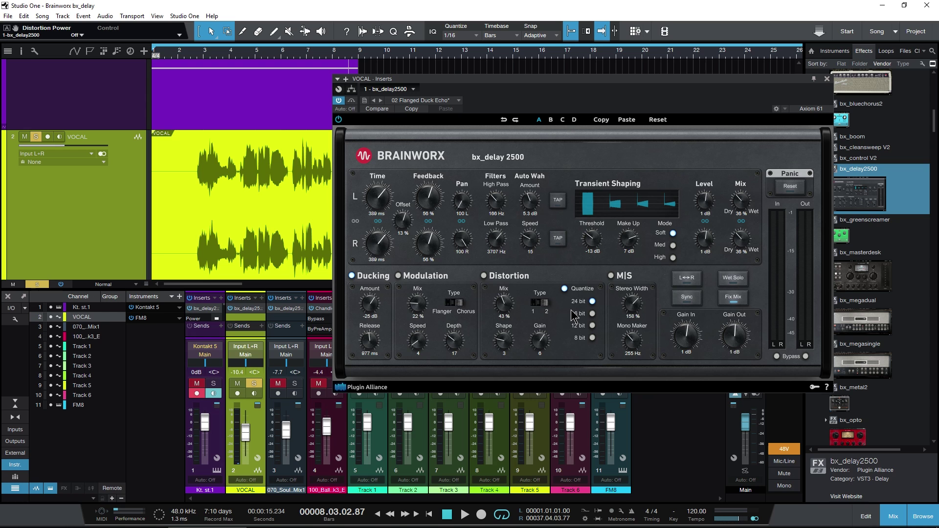
{"action": "mouse_move", "coordinate": [635, 302]}
{"action": "left_mouse_down"}
{"action": "mouse_move", "coordinate": [629, 354]}
{"action": "mouse_move", "coordinate": [633, 284]}
{"action": "left_mouse_up"}
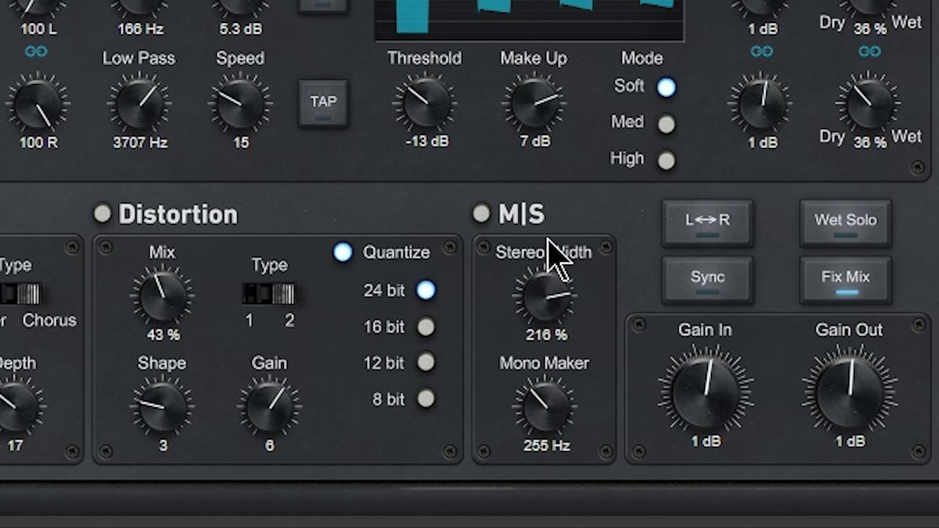
{"action": "left_click_drag", "start_coordinate": [548, 239], "coordinate": [549, 360]}
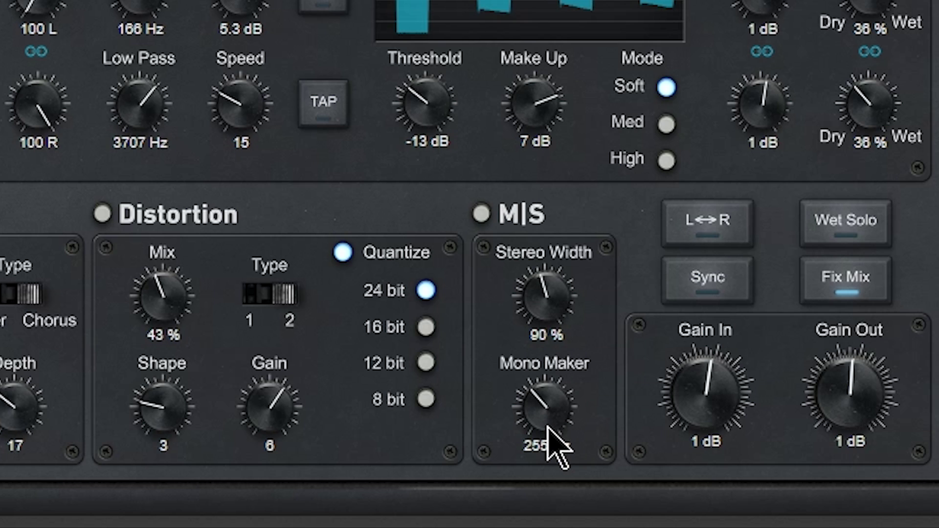
{"action": "mouse_move", "coordinate": [549, 430]}
{"action": "left_mouse_down"}
{"action": "mouse_move", "coordinate": [549, 412]}
{"action": "mouse_move", "coordinate": [550, 430]}
{"action": "left_mouse_up"}
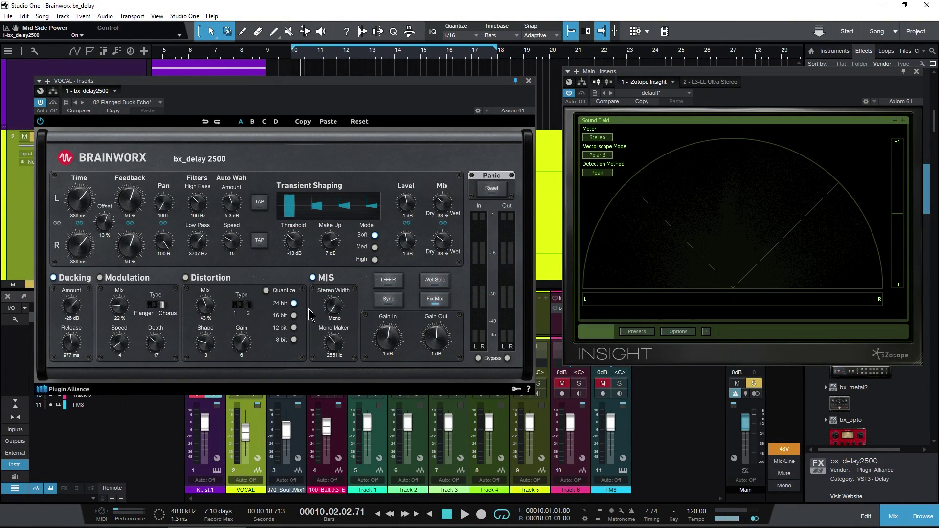
Step: Play the vocal while widening the Stereo Width from Mono to 368 % on the Insight meter, stop, and set the width to 126 %
{"action": "key", "text": "space"}
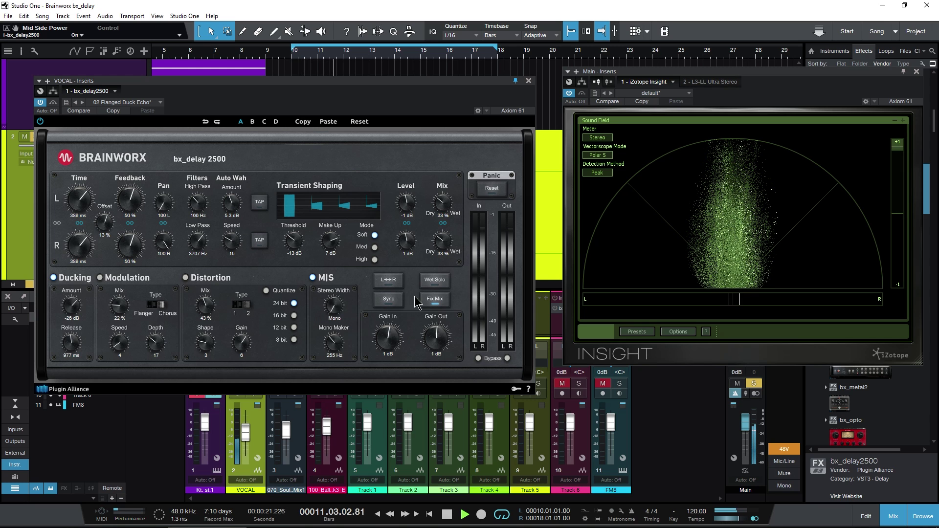
{"action": "scroll", "coordinate": [430, 254], "scroll_direction": "up", "scroll_amount": 4}
{"action": "left_click_drag", "start_coordinate": [337, 305], "coordinate": [342, 237]}
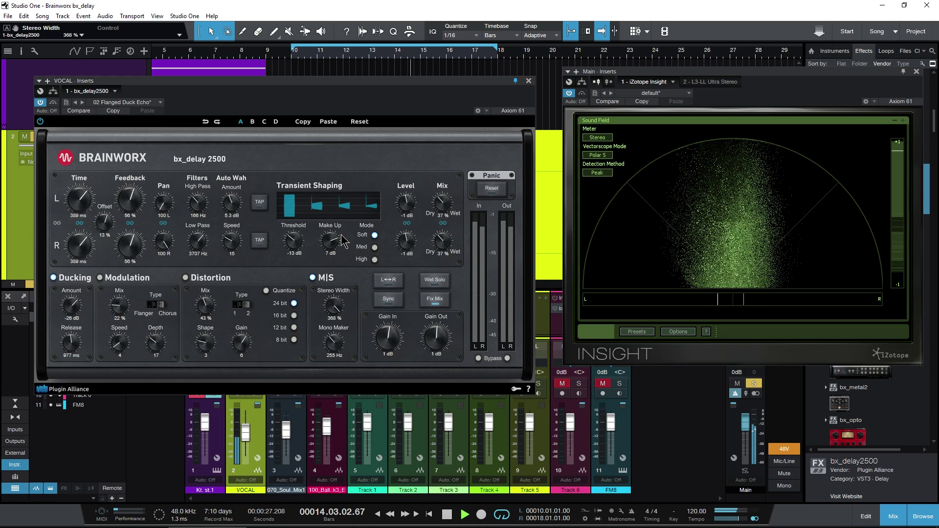
{"action": "scroll", "coordinate": [327, 317], "scroll_direction": "up", "scroll_amount": 3}
{"action": "key", "text": "space"}
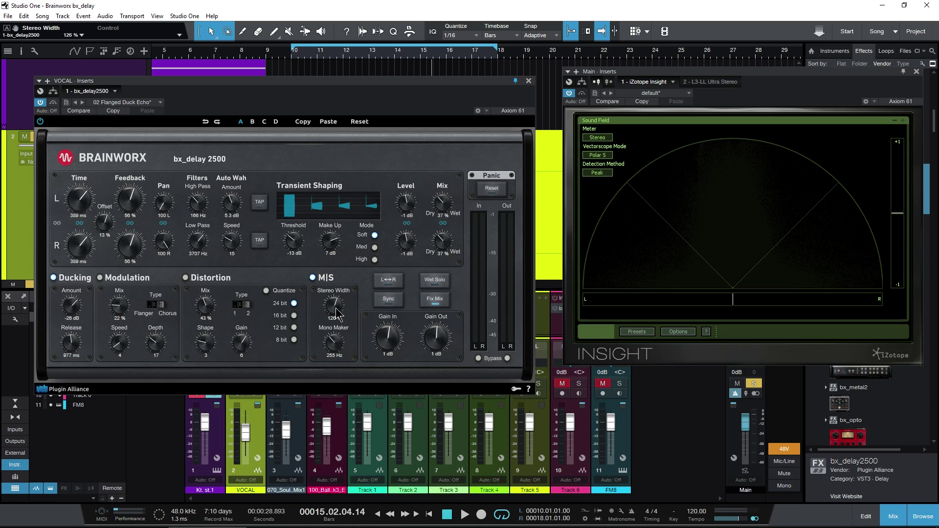
{"action": "scroll", "coordinate": [28, 139], "scroll_direction": "up", "scroll_amount": 1}
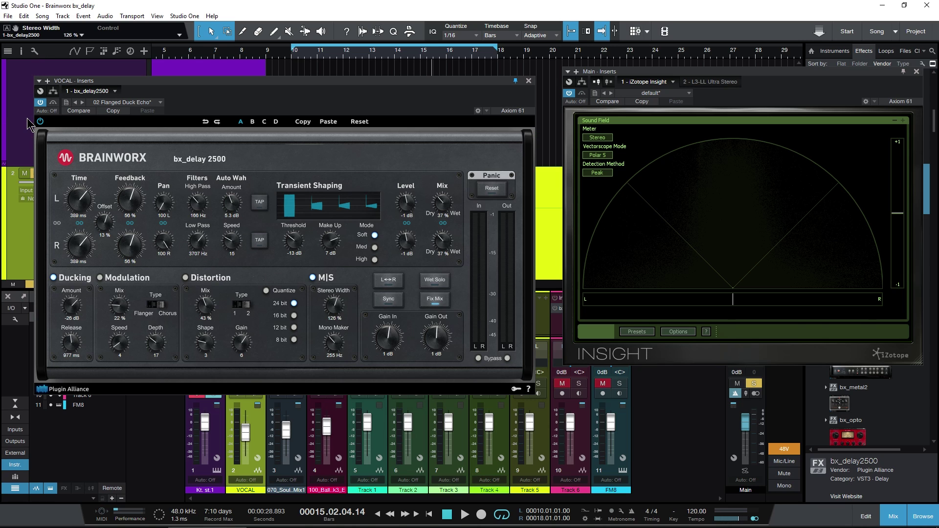
Step: Open the Kt. st.1 track's bx_delay2500, close the vocal's plug-in and place the new window beside the Insight meter
{"action": "left_click", "coordinate": [28, 126]}
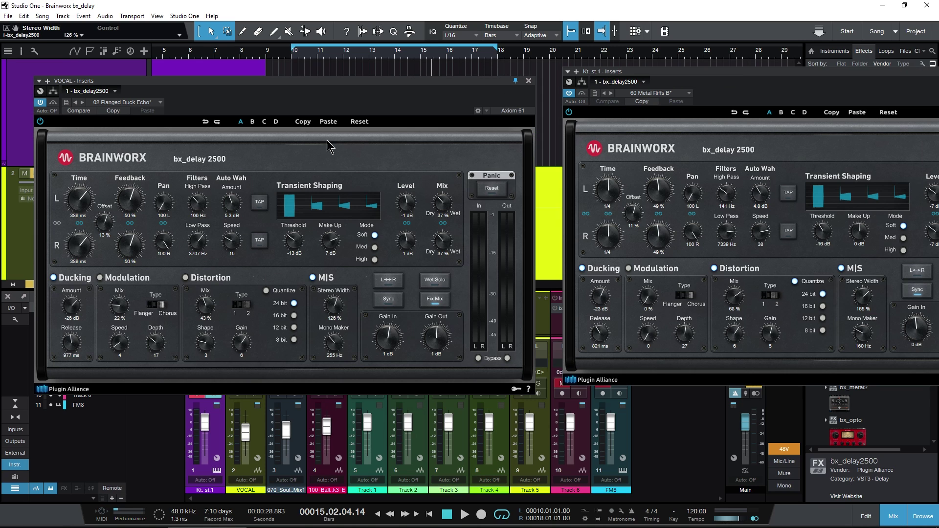
{"action": "left_click", "coordinate": [529, 81]}
{"action": "left_click_drag", "start_coordinate": [751, 77], "coordinate": [239, 174]}
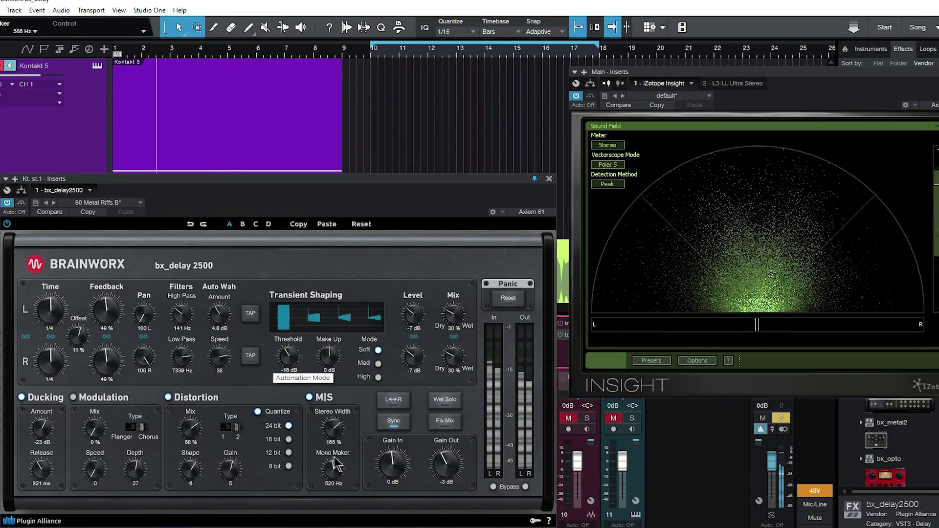
Step: Try the Mono Maker at 22.00 kHz and at 183 Hz, with the Stereo Width raised to 342 %
{"action": "left_click_drag", "start_coordinate": [334, 480], "coordinate": [347, 398]}
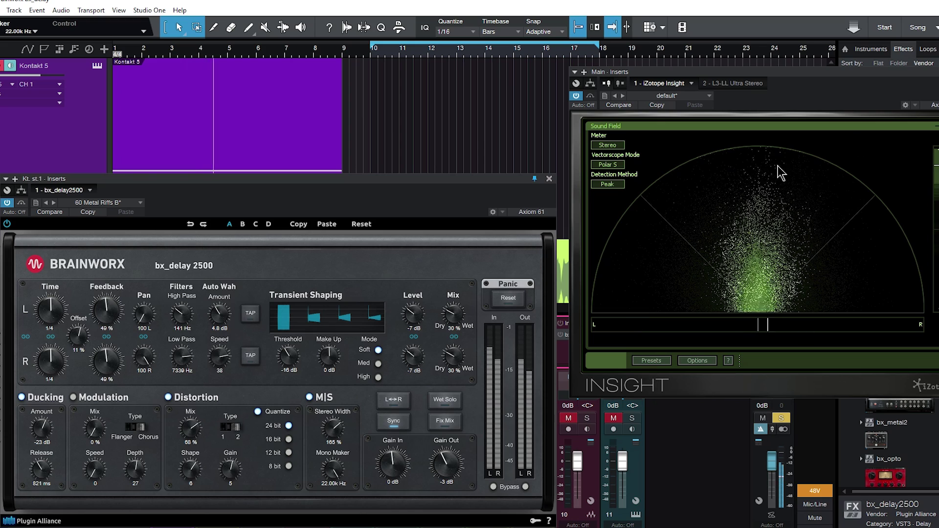
{"action": "left_click_drag", "start_coordinate": [331, 436], "coordinate": [335, 473]}
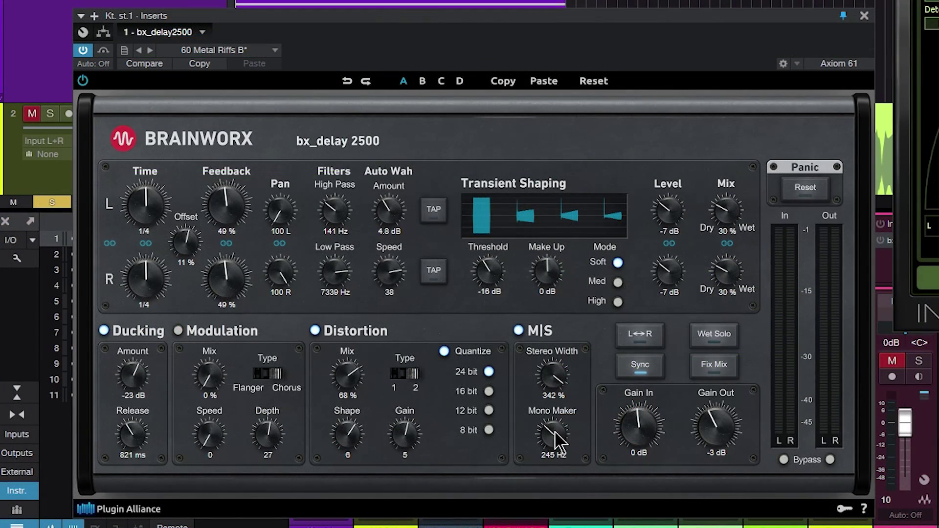
{"action": "left_click_drag", "start_coordinate": [555, 439], "coordinate": [551, 450]}
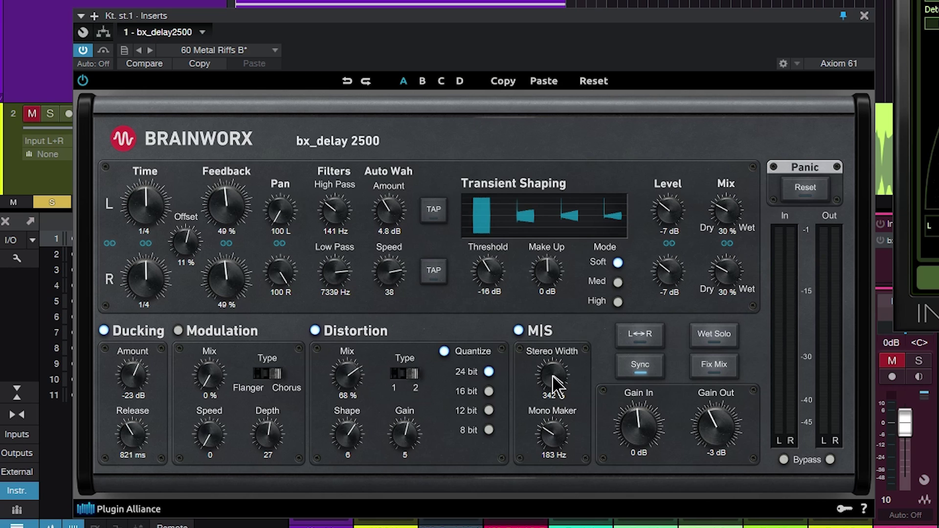
Step: During playback, lower the Stereo Width to 192 % and compare the Mono Maker switched off with 193 Hz
{"action": "left_click_drag", "start_coordinate": [552, 376], "coordinate": [556, 404]}
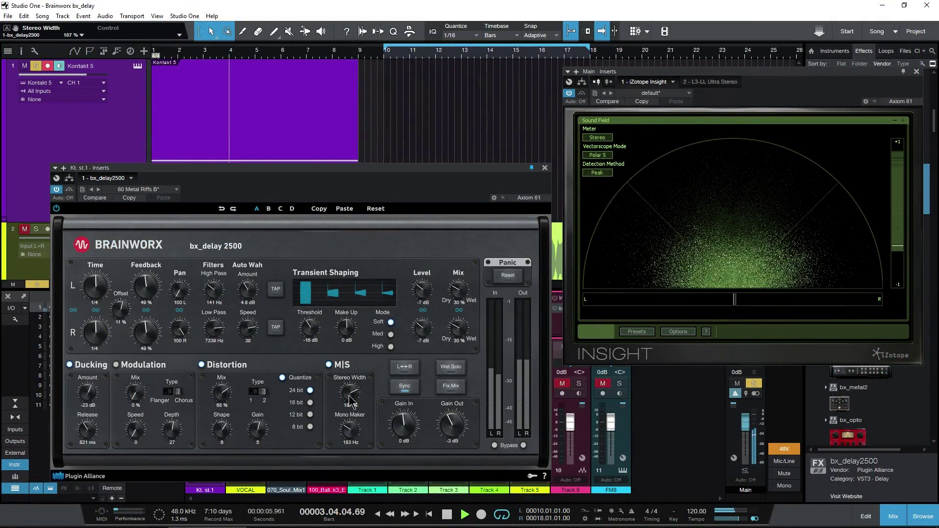
{"action": "left_click_drag", "start_coordinate": [350, 429], "coordinate": [347, 465]}
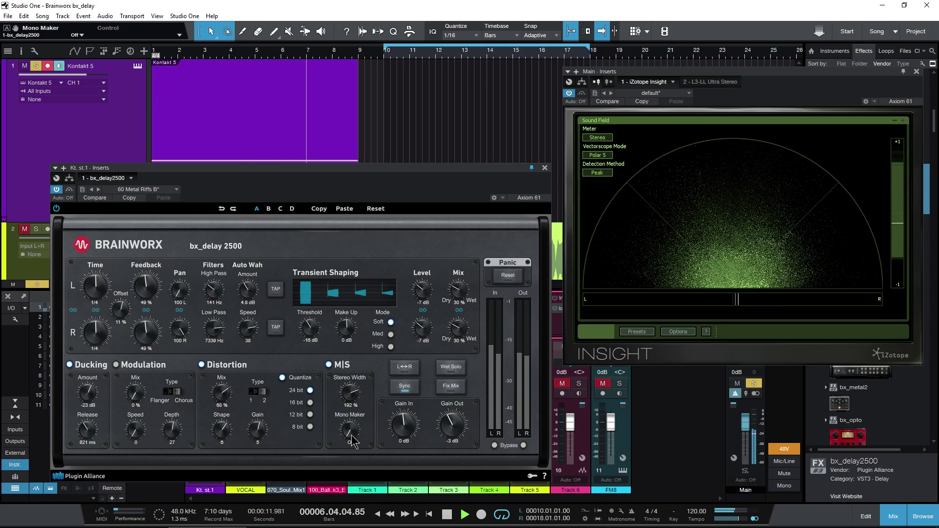
{"action": "left_click_drag", "start_coordinate": [352, 442], "coordinate": [355, 415]}
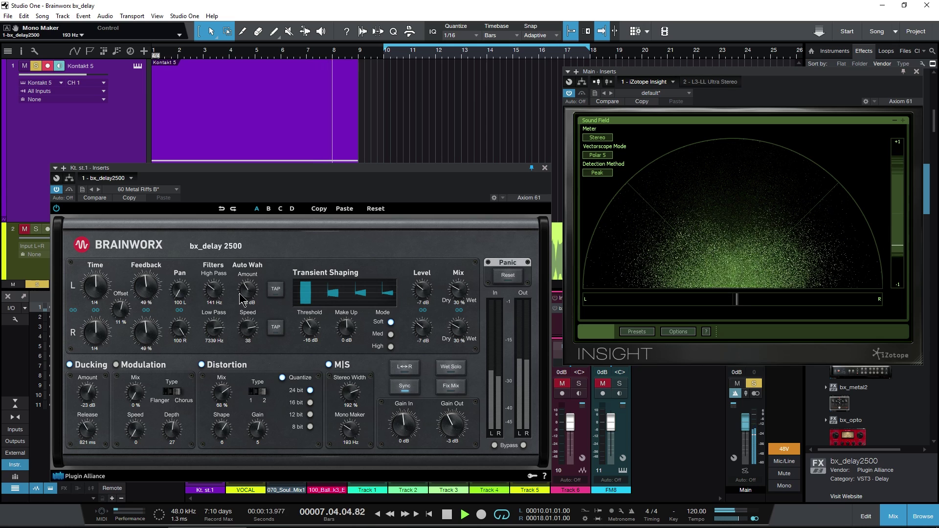
Step: Set the High Pass to 30 Hz, play with Mono Maker off and Stereo Width at 256 % and 180 %, and reset the delay
{"action": "left_click_drag", "start_coordinate": [214, 290], "coordinate": [215, 300]}
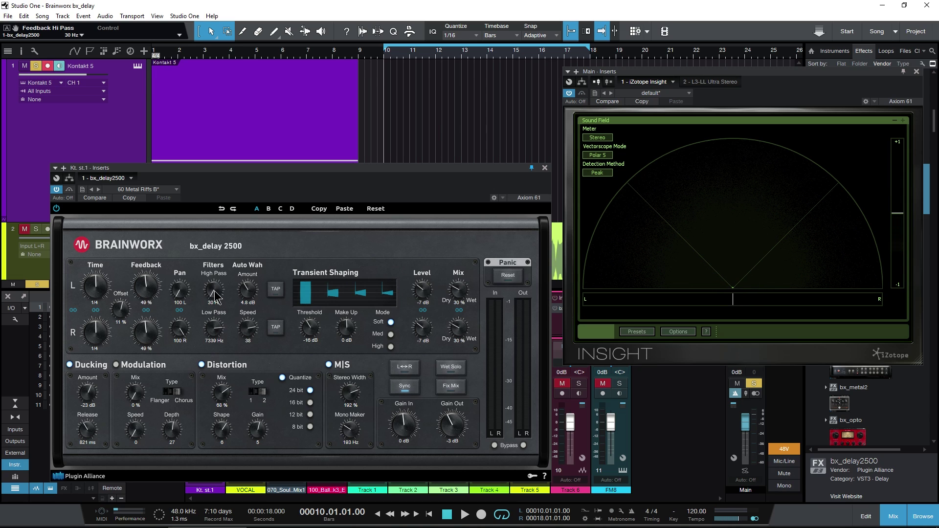
{"action": "key", "text": "space"}
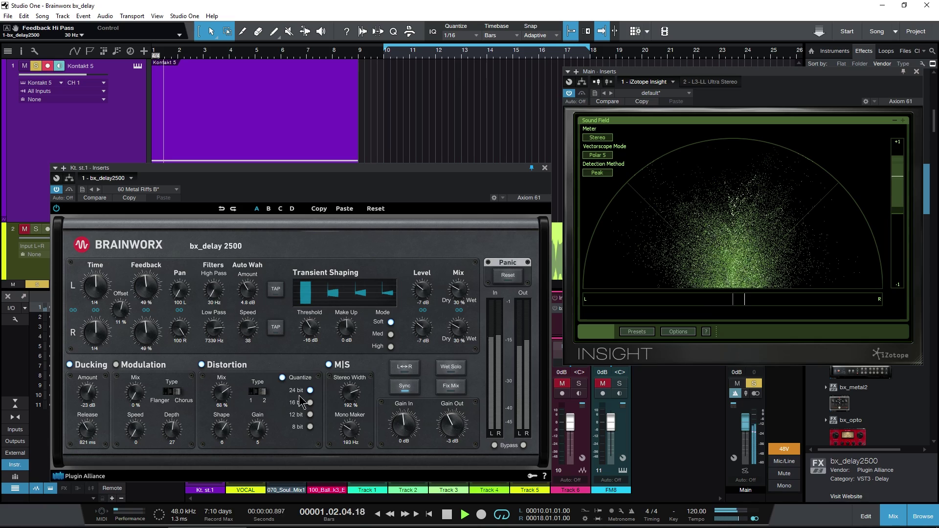
{"action": "left_click_drag", "start_coordinate": [351, 433], "coordinate": [351, 460]}
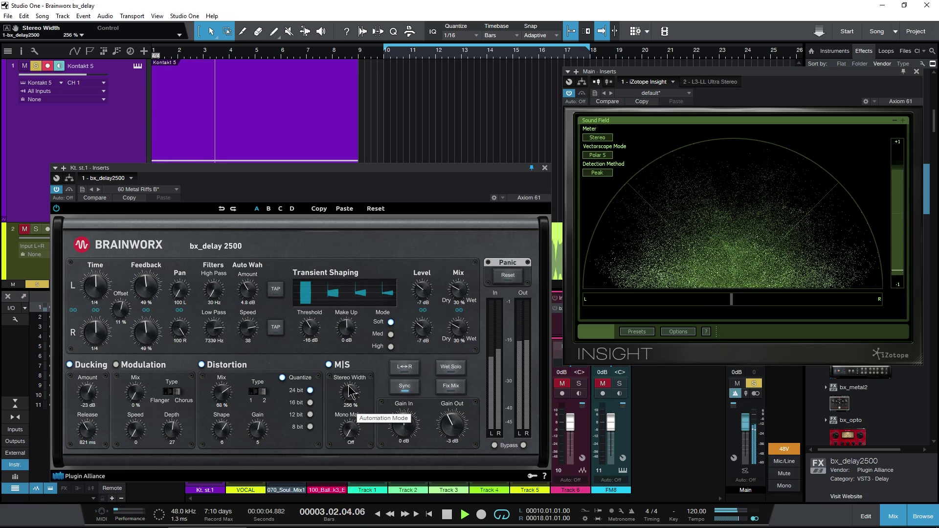
{"action": "scroll", "coordinate": [350, 397], "scroll_direction": "down", "scroll_amount": 4}
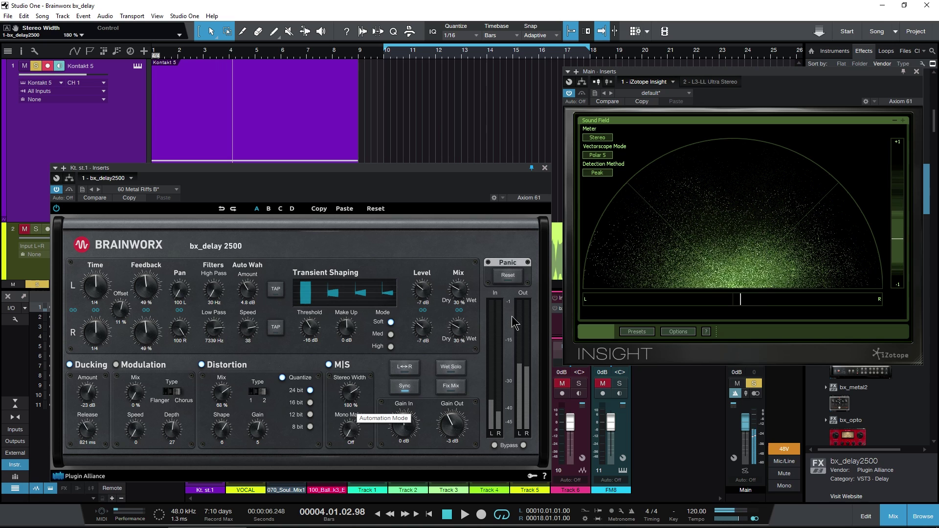
{"action": "left_click", "coordinate": [508, 275]}
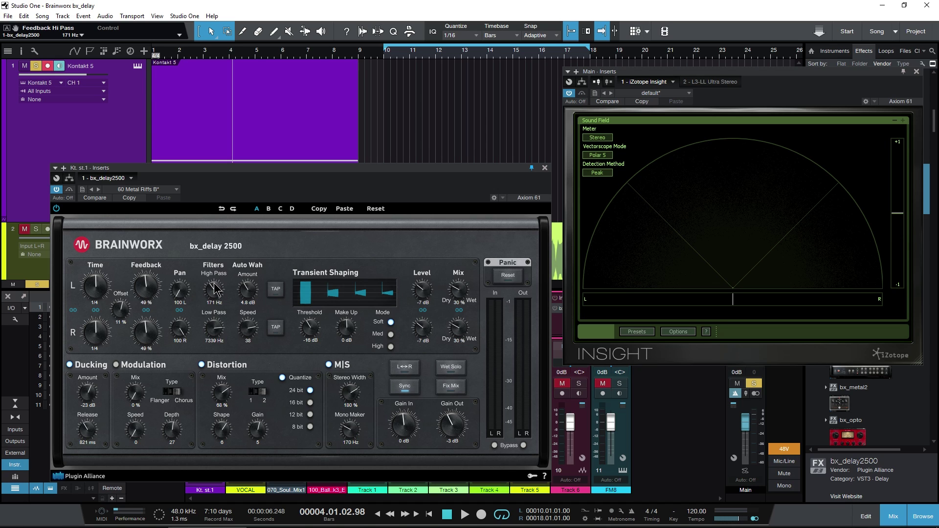
Step: Move the delay window over the arrangement, bypass the plug-in and play the Kontakt part dry on the Insight meter
{"action": "left_click_drag", "start_coordinate": [308, 167], "coordinate": [346, 142]}
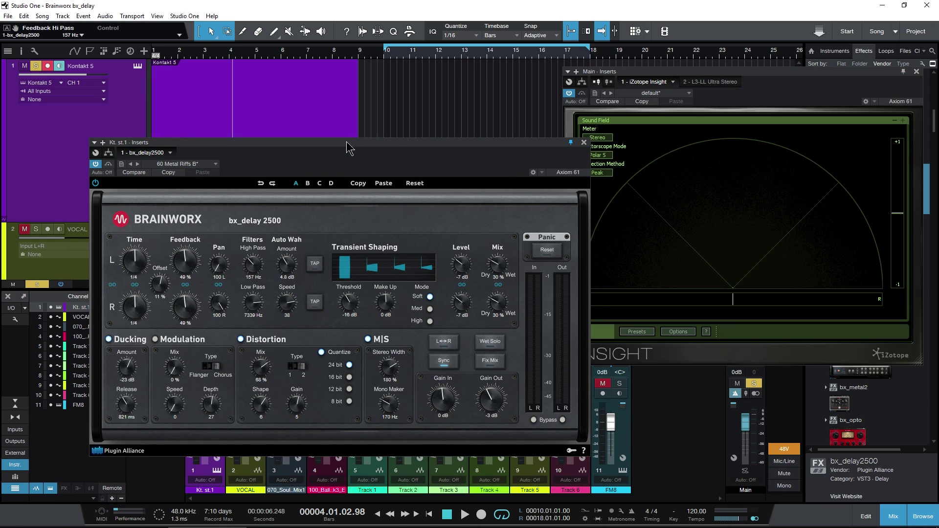
{"action": "left_click_drag", "start_coordinate": [346, 143], "coordinate": [345, 102]}
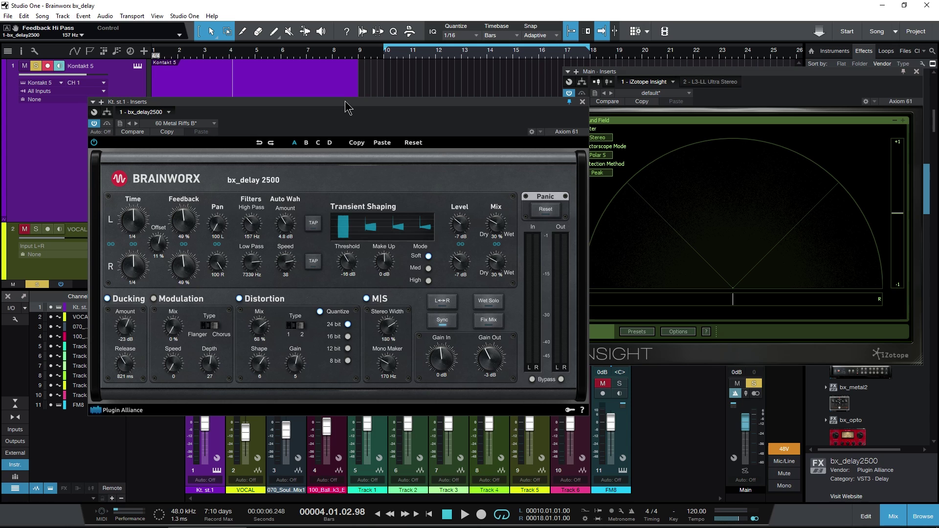
{"action": "left_click_drag", "start_coordinate": [345, 107], "coordinate": [374, 139]}
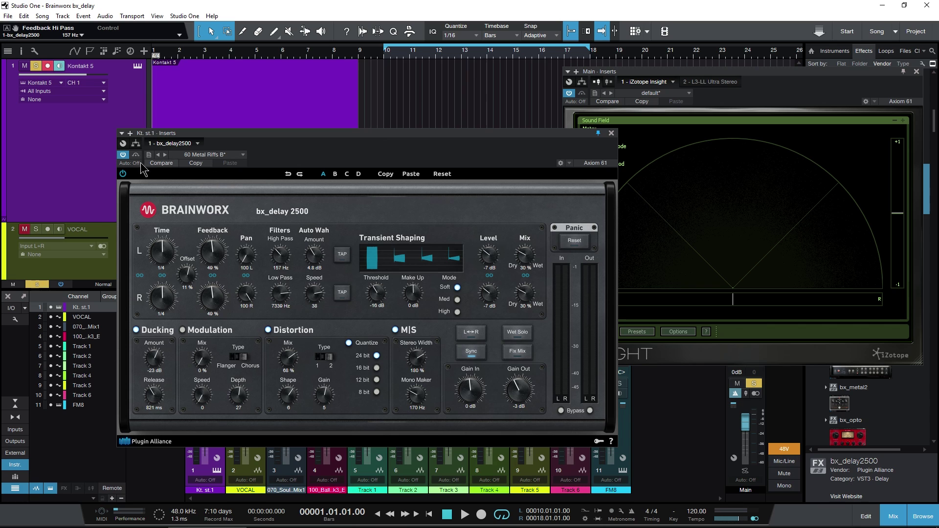
{"action": "left_click_drag", "start_coordinate": [360, 133], "coordinate": [373, 139]}
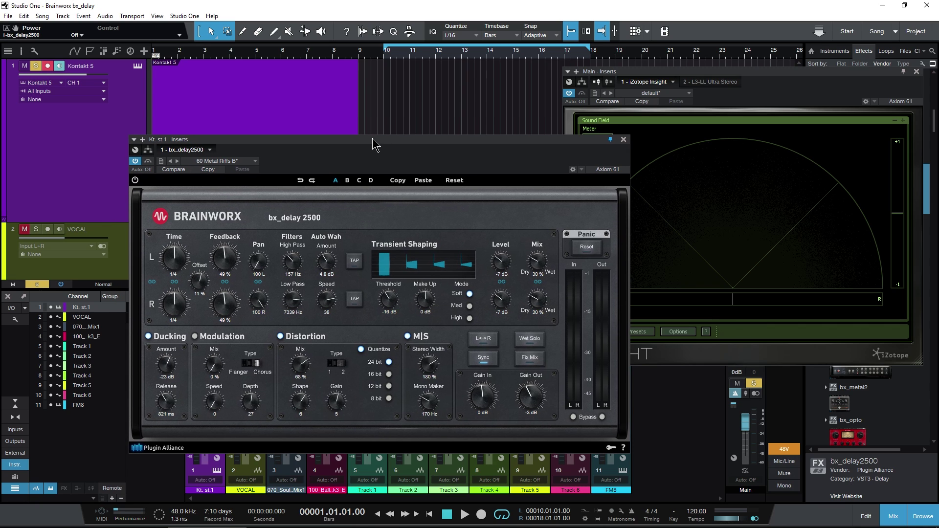
{"action": "key", "text": "space"}
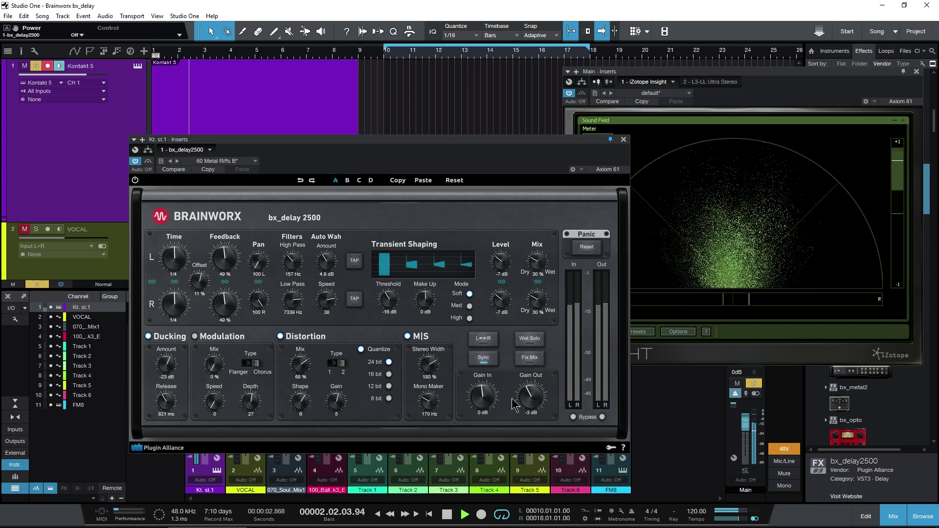
{"action": "key", "text": "space"}
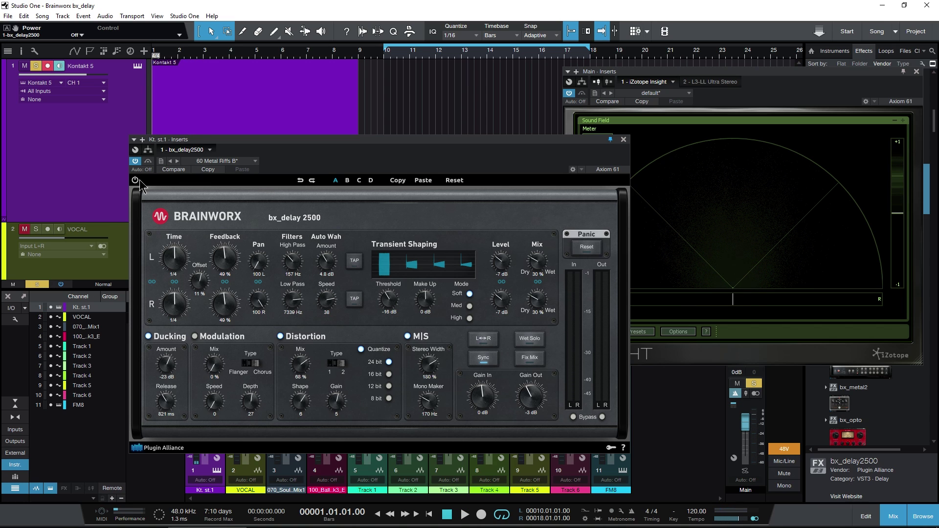
Step: Close the Insight meter, turn the delay back on, reposition its window and start playback
{"action": "left_click", "coordinate": [916, 71]}
{"action": "left_click_drag", "start_coordinate": [360, 147], "coordinate": [519, 117]}
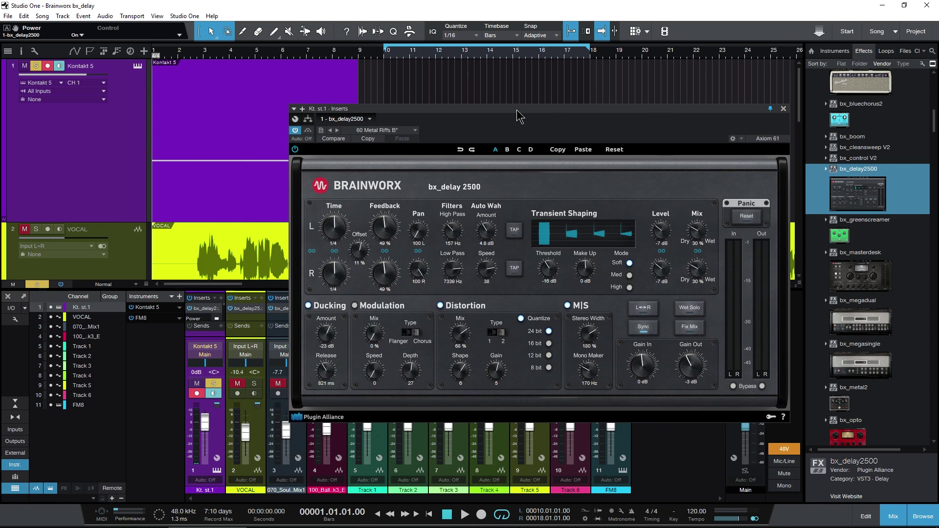
{"action": "key", "text": "space"}
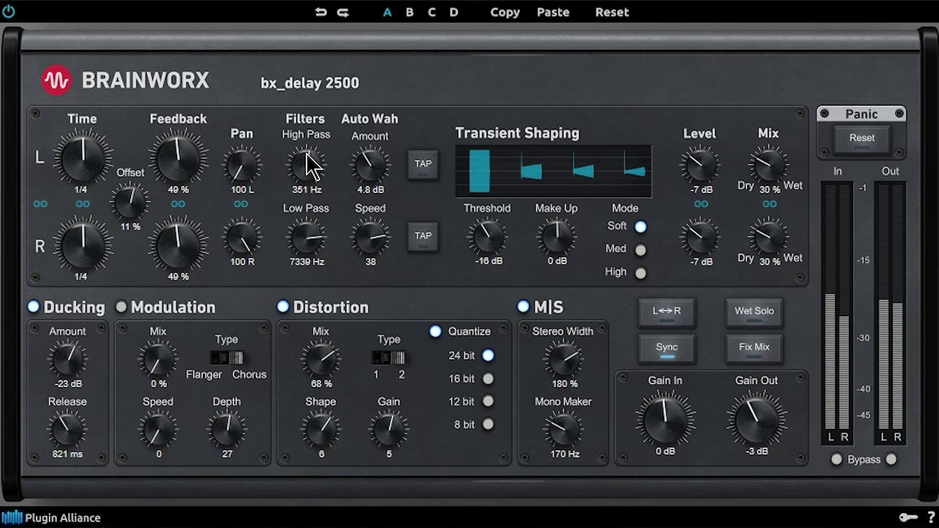
Step: Set the Mono Maker to 294 Hz, the Ducking Amount to -26 dB and the Stereo Width to 199 %
{"action": "left_click_drag", "start_coordinate": [568, 363], "coordinate": [573, 434]}
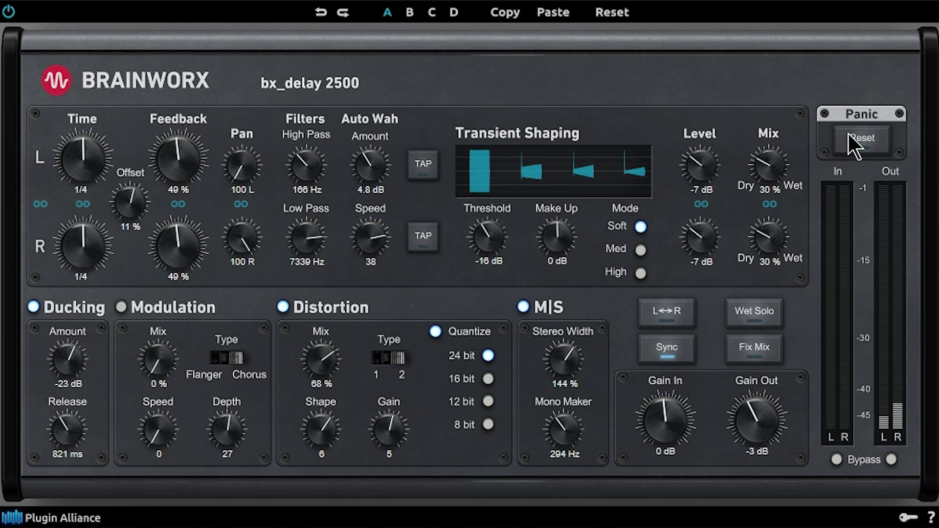
{"action": "left_click_drag", "start_coordinate": [73, 365], "coordinate": [73, 391]}
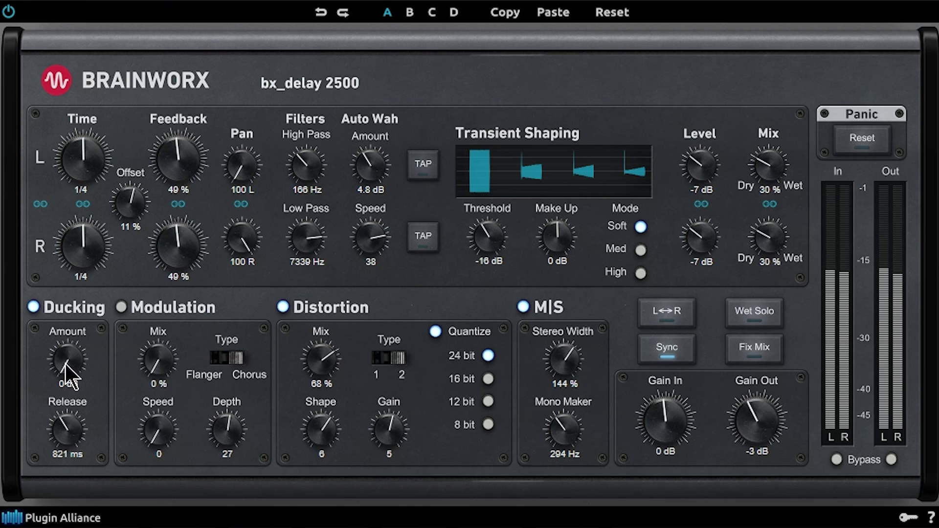
{"action": "left_click_drag", "start_coordinate": [65, 364], "coordinate": [69, 270]}
{"action": "left_click_drag", "start_coordinate": [563, 365], "coordinate": [571, 326]}
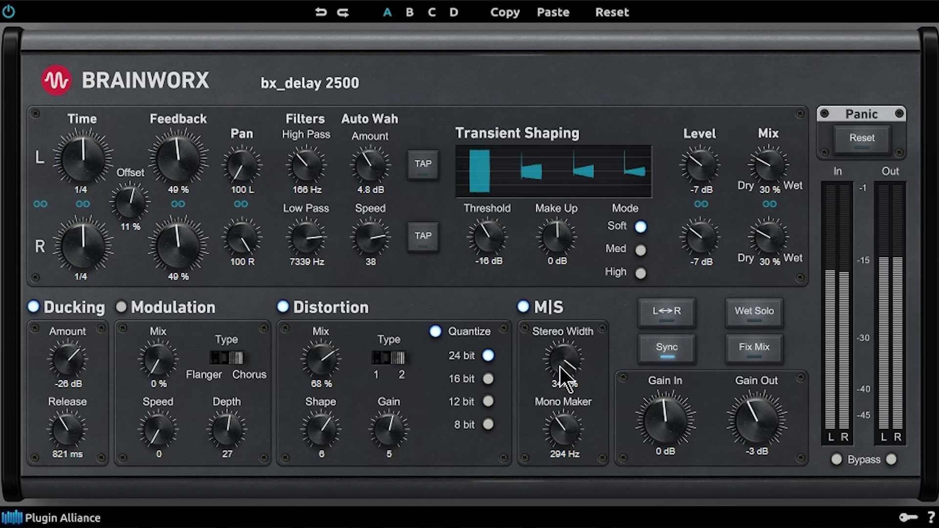
{"action": "left_click_drag", "start_coordinate": [559, 369], "coordinate": [557, 393]}
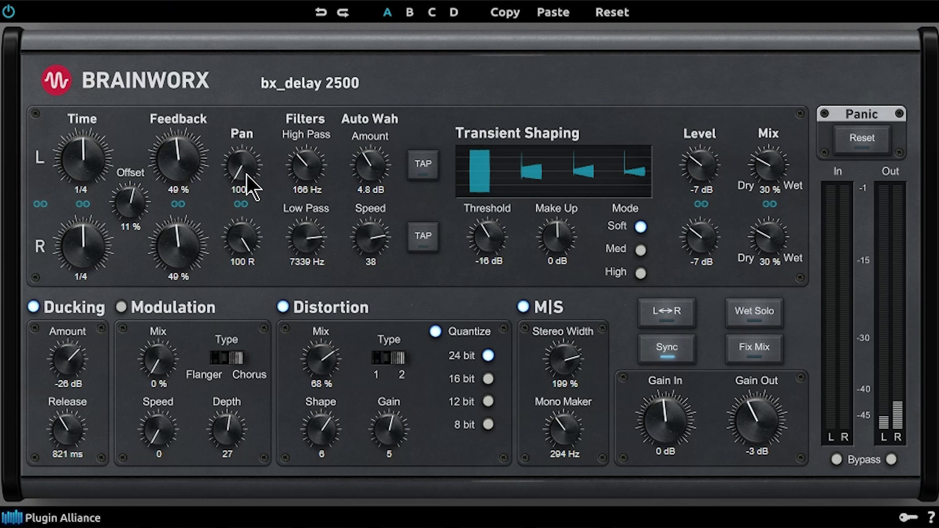
Step: Unlink the two Pan controls and set the left delay to 29 L and the right delay to 60 L
{"action": "double_click", "coordinate": [242, 190]}
{"action": "type", "text": "21"}
{"action": "key", "text": "Return"}
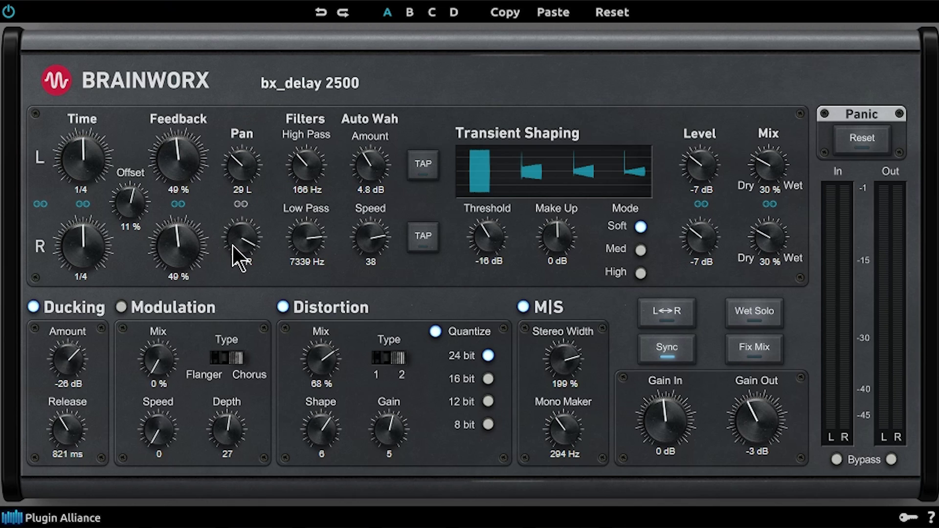
{"action": "left_click_drag", "start_coordinate": [232, 247], "coordinate": [229, 353]}
Step: Set the High Pass filter to 153 Hz and the Auto Wah to Amount 8.2 dB and Speed 39
{"action": "left_click_drag", "start_coordinate": [298, 146], "coordinate": [295, 167]}
{"action": "left_click_drag", "start_coordinate": [355, 168], "coordinate": [378, 129]}
{"action": "left_click_drag", "start_coordinate": [371, 241], "coordinate": [369, 241]}
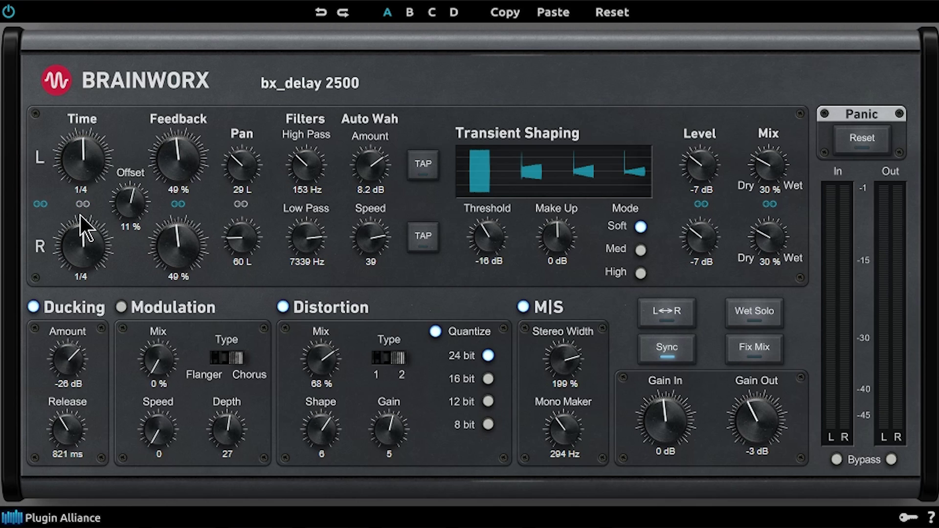
Step: Unlink Time and Level, set the right channel to 1/2 and 5 dB, and raise the linked Mix to 34 %
{"action": "left_click_drag", "start_coordinate": [80, 215], "coordinate": [82, 201]}
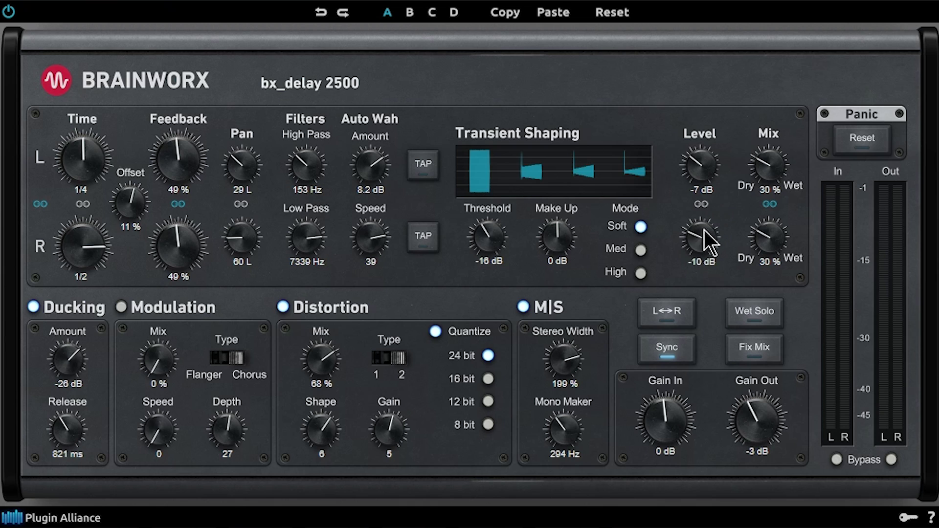
{"action": "left_click_drag", "start_coordinate": [703, 230], "coordinate": [714, 203]}
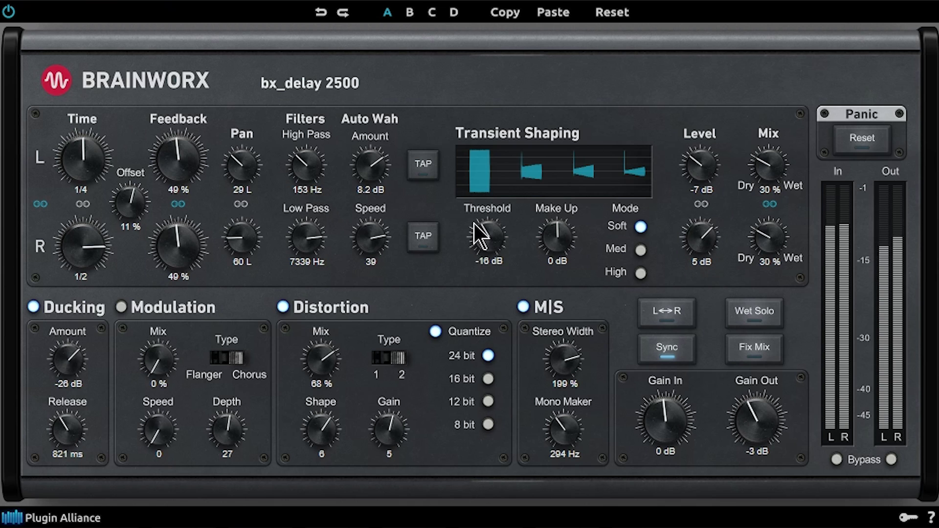
{"action": "left_click_drag", "start_coordinate": [802, 153], "coordinate": [802, 147]}
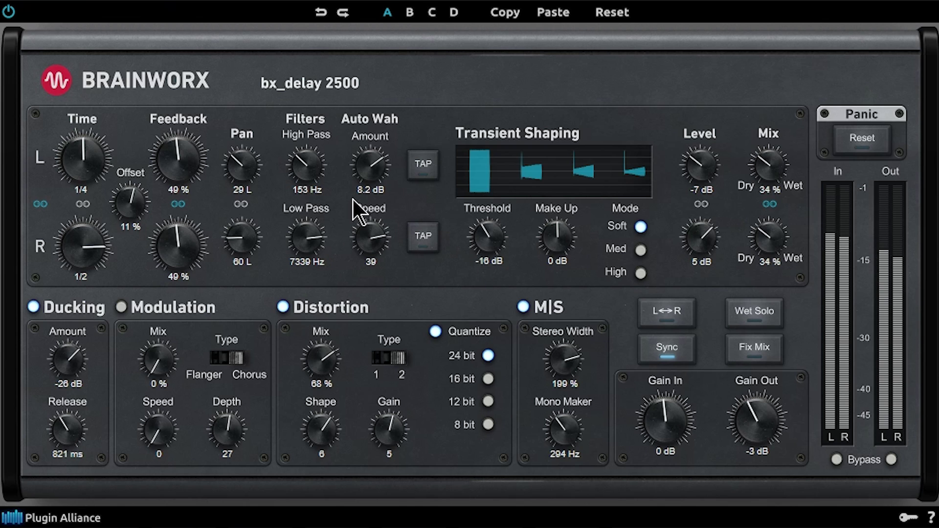
Step: Lower the Auto Wah to Amount 2.8 dB and Speed 10, the Feedback to 47 %, and pan the right delay to 24 R
{"action": "scroll", "coordinate": [374, 188], "scroll_direction": "down", "scroll_amount": 4}
{"action": "scroll", "coordinate": [375, 189], "scroll_direction": "down", "scroll_amount": 10}
{"action": "scroll", "coordinate": [368, 262], "scroll_direction": "down", "scroll_amount": 10}
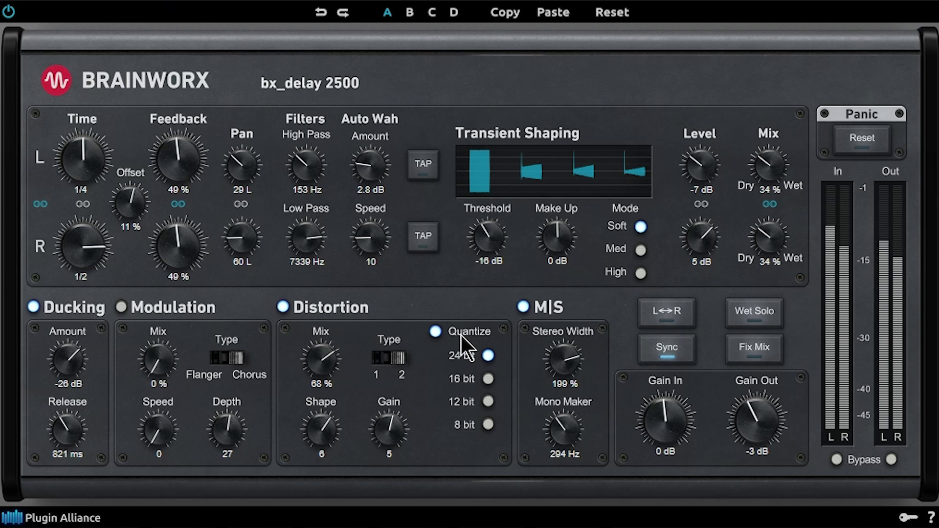
{"action": "scroll", "coordinate": [179, 255], "scroll_direction": "down", "scroll_amount": 2}
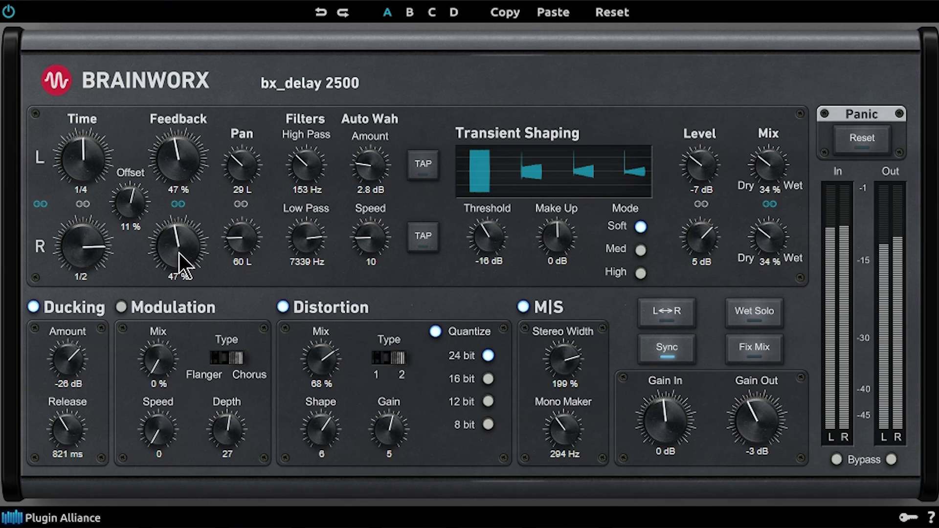
{"action": "left_click_drag", "start_coordinate": [251, 259], "coordinate": [259, 164]}
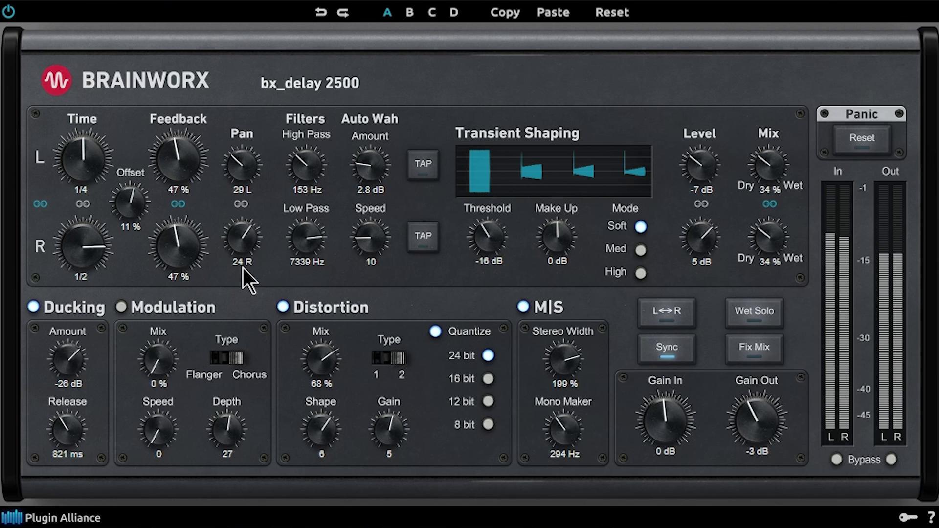
Step: Open the 070_Soul_Drums_Mix 1 track's bx_delay2500, bypass the plug-in and play the drum track's loop dry
{"action": "scroll", "coordinate": [243, 262], "scroll_direction": "down", "scroll_amount": 5}
{"action": "scroll", "coordinate": [245, 188], "scroll_direction": "down", "scroll_amount": 5}
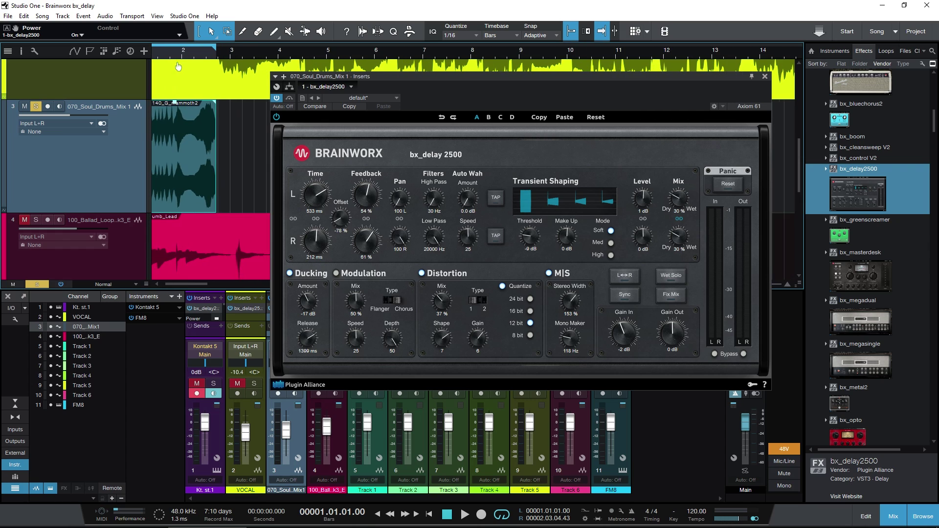
{"action": "left_click", "coordinate": [181, 127]}
{"action": "key", "text": "e"}
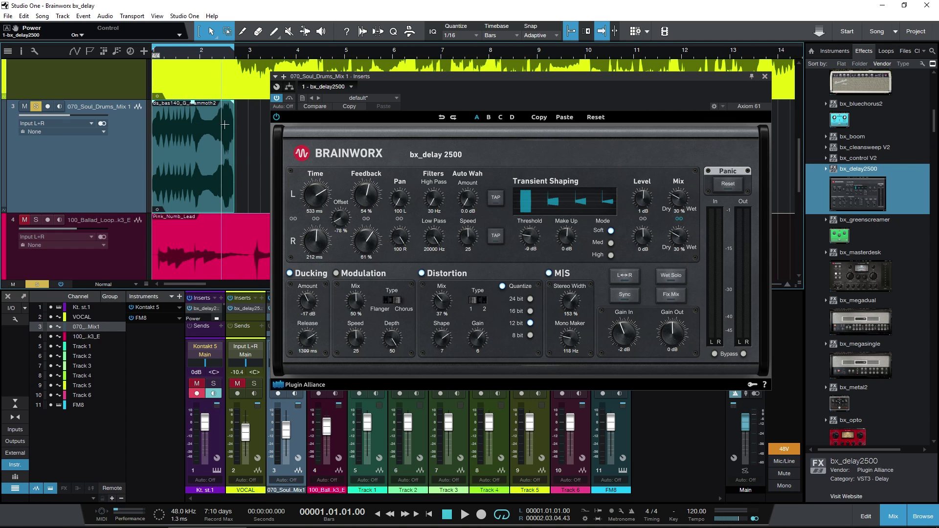
{"action": "left_click", "coordinate": [276, 117]}
{"action": "key", "text": "space"}
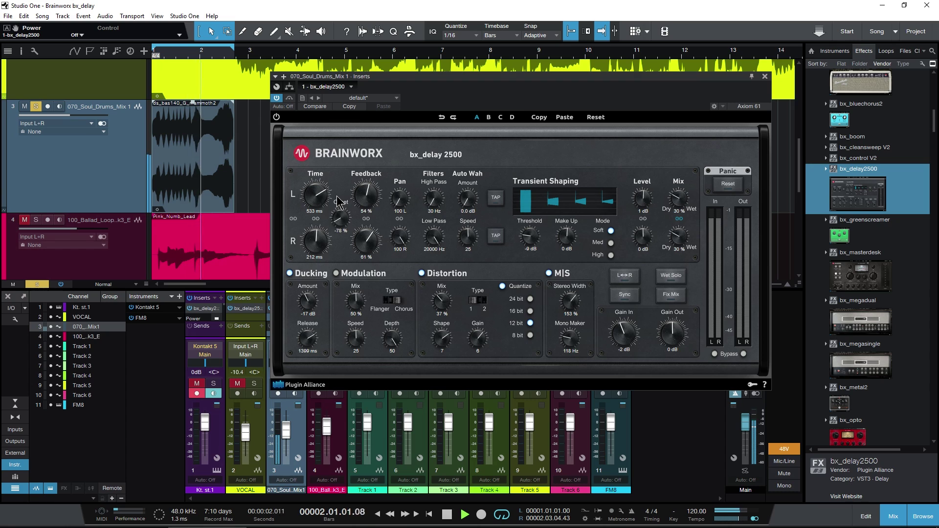
{"action": "key", "text": "space"}
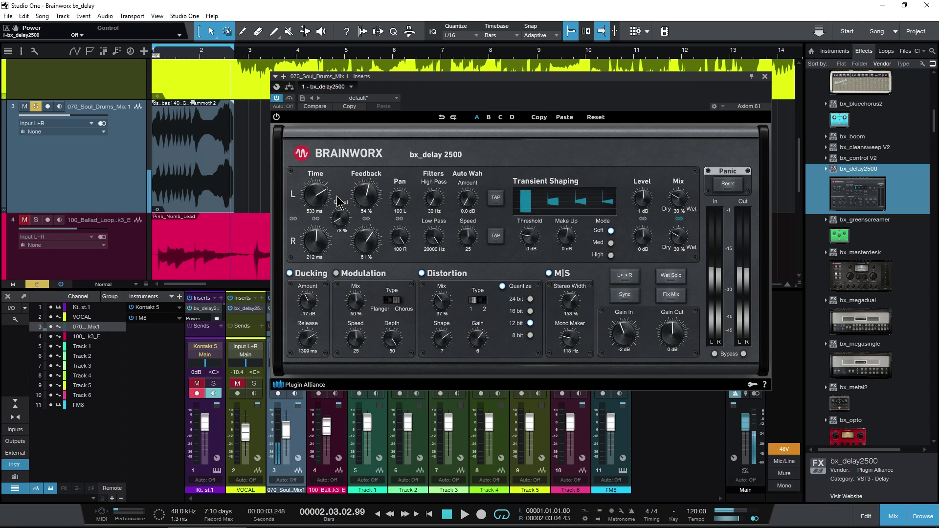
Step: Play the drum loop from the song start with bx_delay2500 active instead of bypassed
{"action": "key", "text": "Home"}
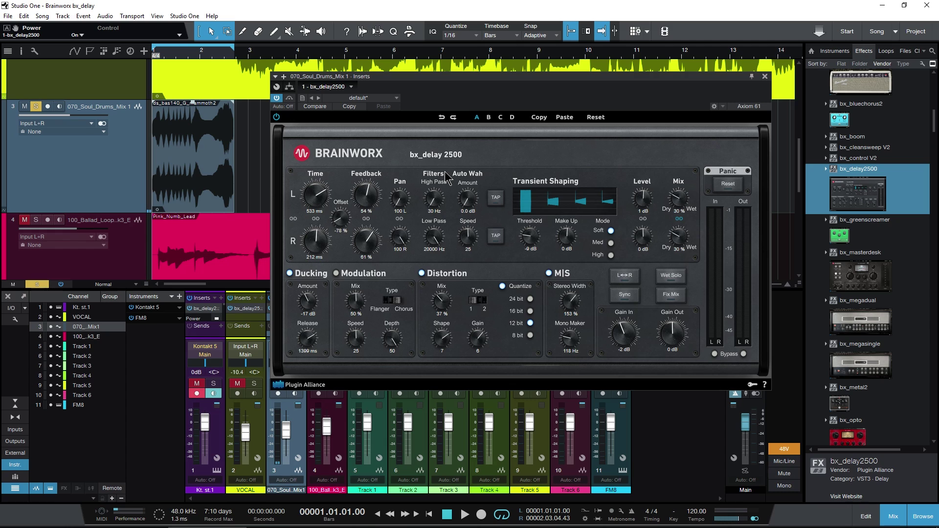
{"action": "key", "text": "space"}
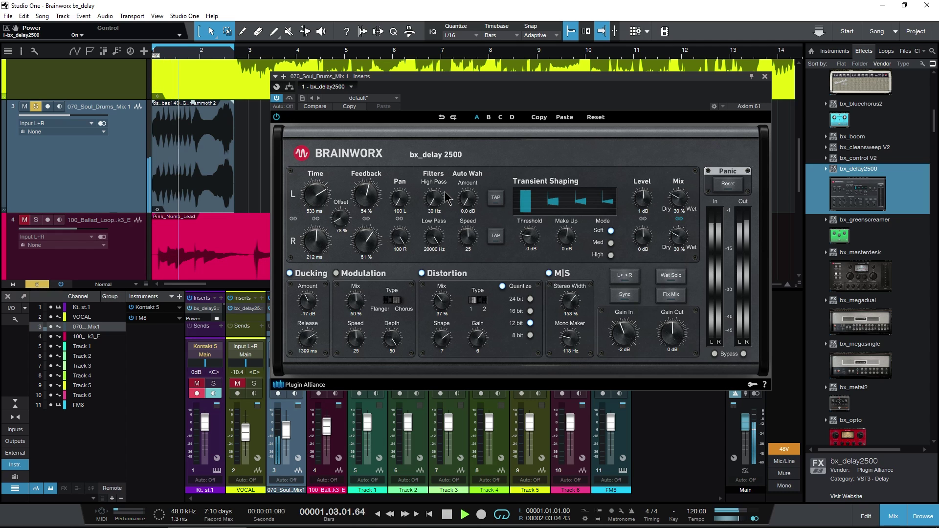
{"action": "key", "text": "space"}
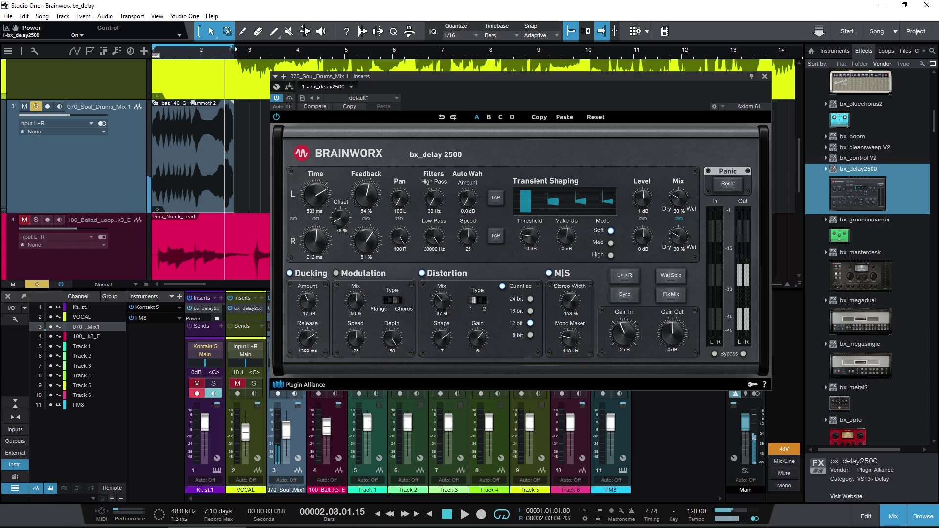
Step: Extend the loop range to about bar 4, clear the delay with the Panic Reset, and play the drums from the start
{"action": "left_click_drag", "start_coordinate": [235, 49], "coordinate": [304, 50]}
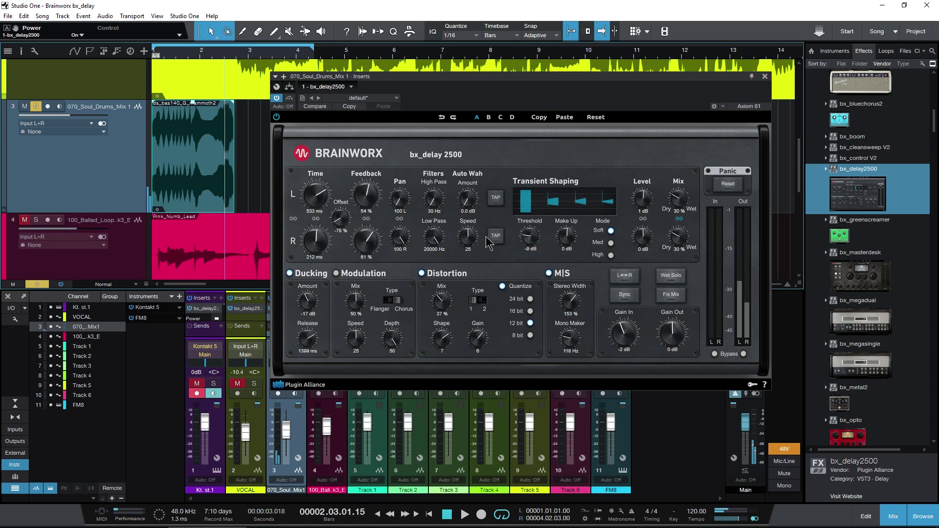
{"action": "key", "text": "Home"}
{"action": "left_click", "coordinate": [719, 188]}
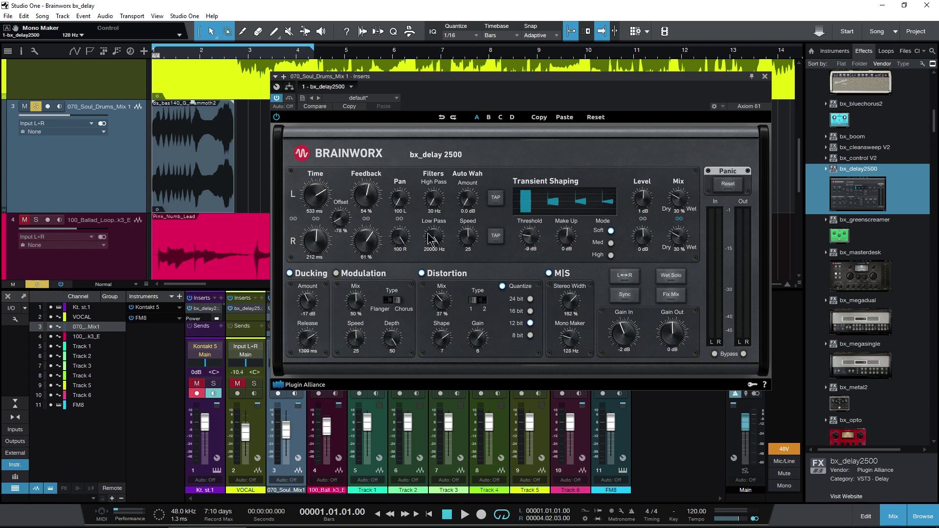
{"action": "key", "text": "space"}
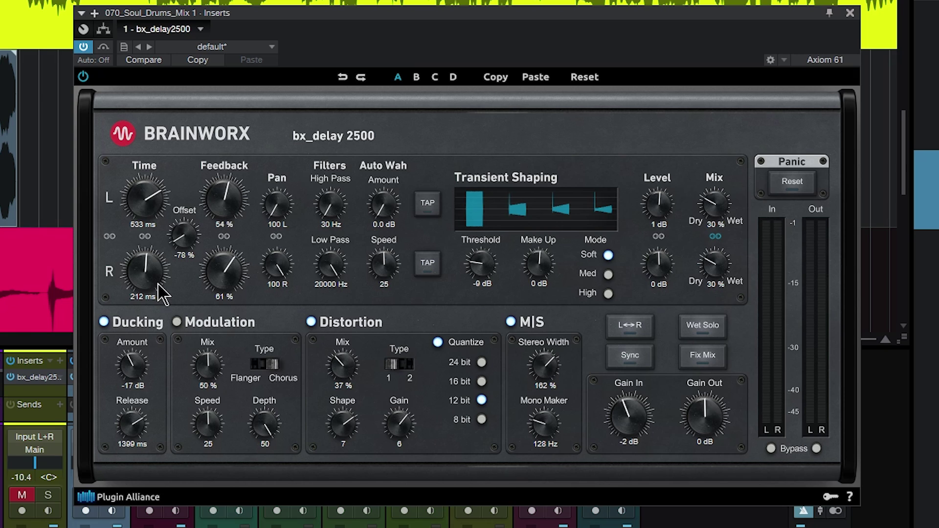
Step: Mute the vocal and drum tracks, open the electric guitar track's bx_delay2500, and play the guitar with the plug-in bypassed
{"action": "key", "text": "shift+m"}
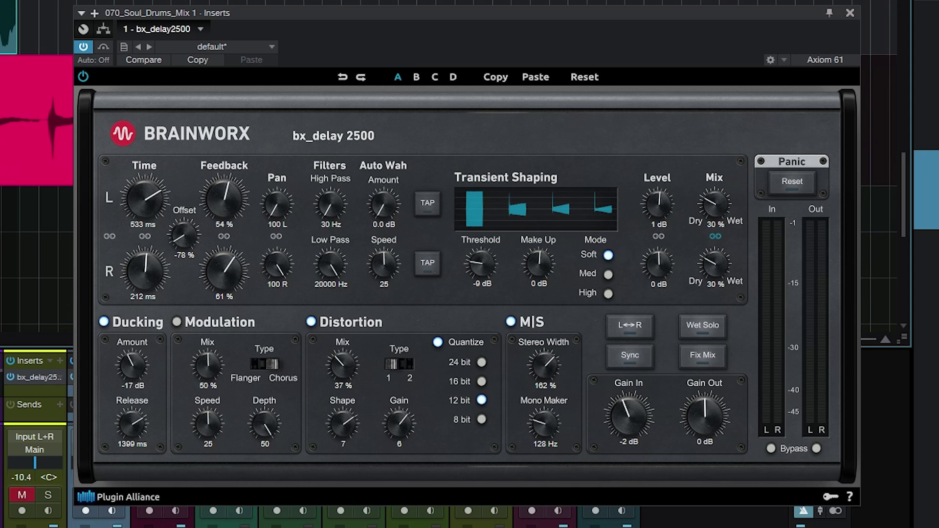
{"action": "key", "text": "Down"}
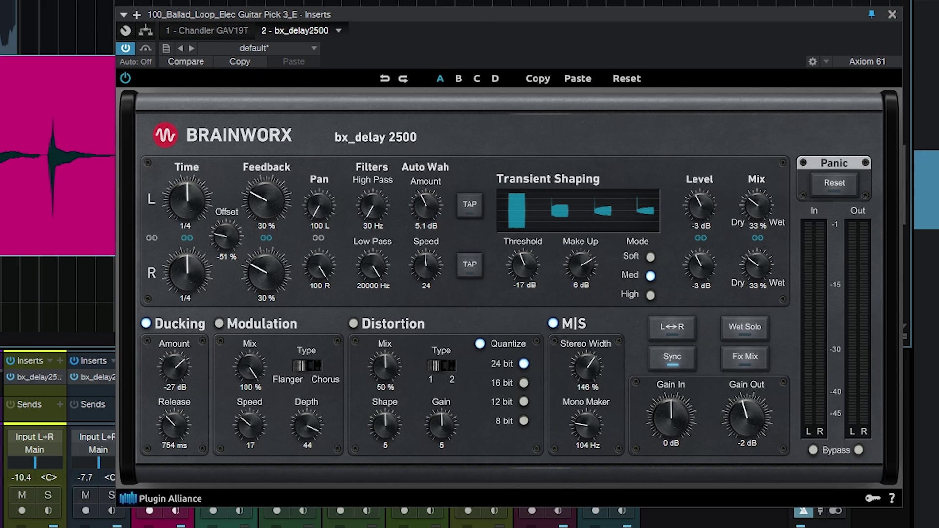
{"action": "key", "text": "m"}
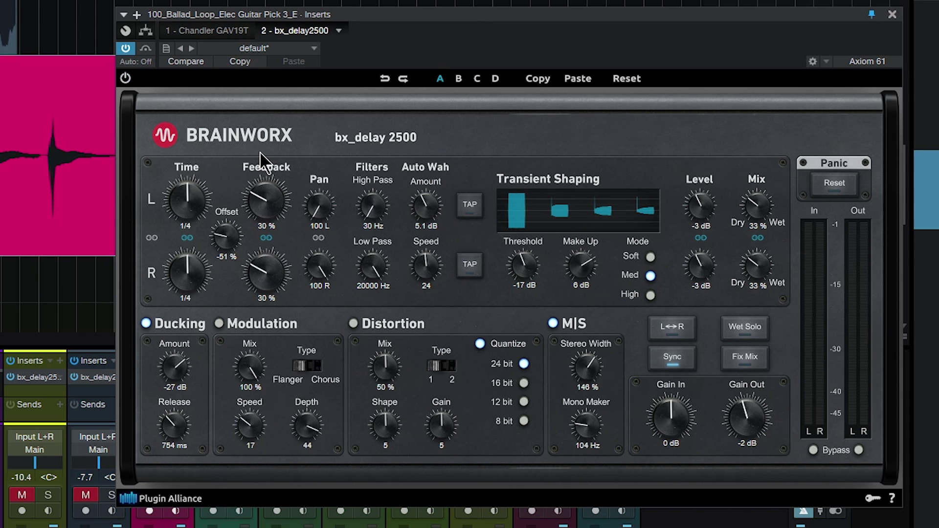
{"action": "key", "text": "space"}
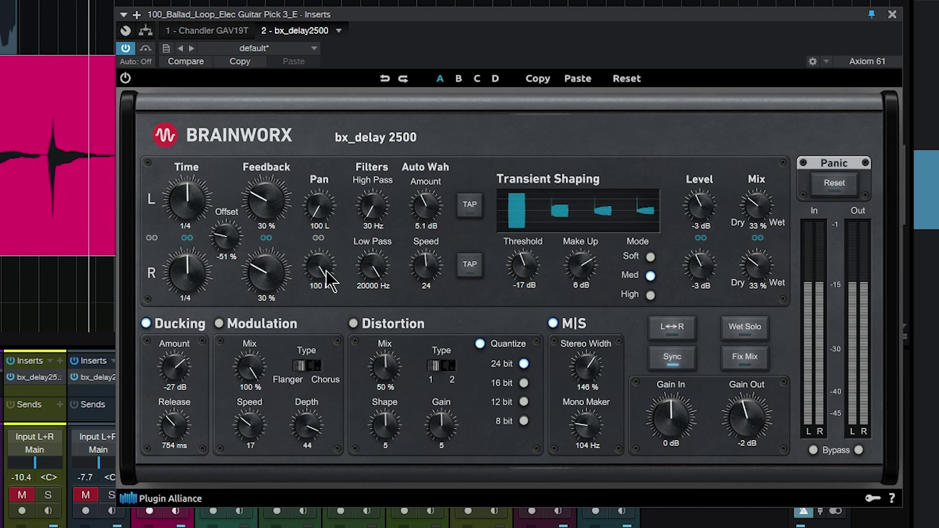
{"action": "key", "text": "space"}
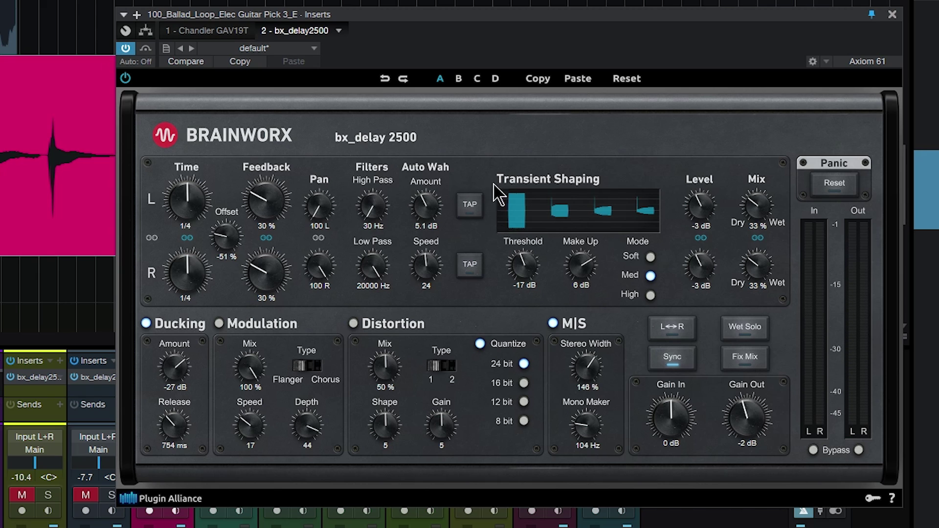
Step: With the guitar playing, set Ducking Amount to -25 dB and enable Chorus modulation with Mix 61 %, Speed 20 and Depth 31
{"action": "key", "text": "space"}
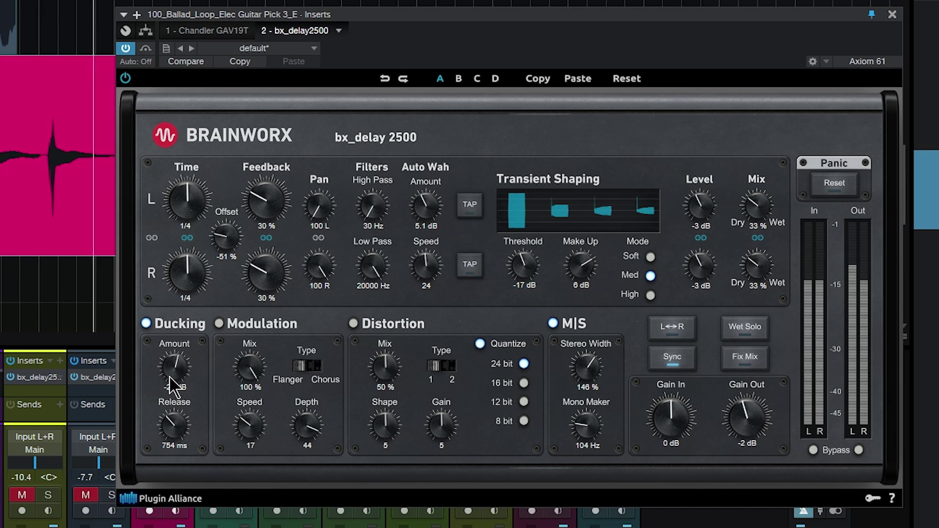
{"action": "left_click", "coordinate": [219, 324]}
{"action": "left_click_drag", "start_coordinate": [248, 367], "coordinate": [261, 416]}
{"action": "left_click", "coordinate": [308, 366]}
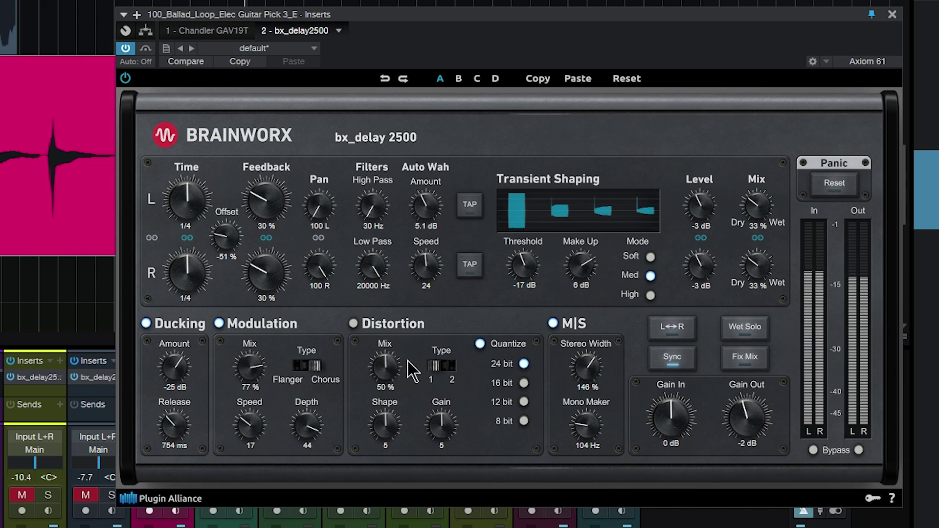
{"action": "left_click_drag", "start_coordinate": [251, 372], "coordinate": [311, 478]}
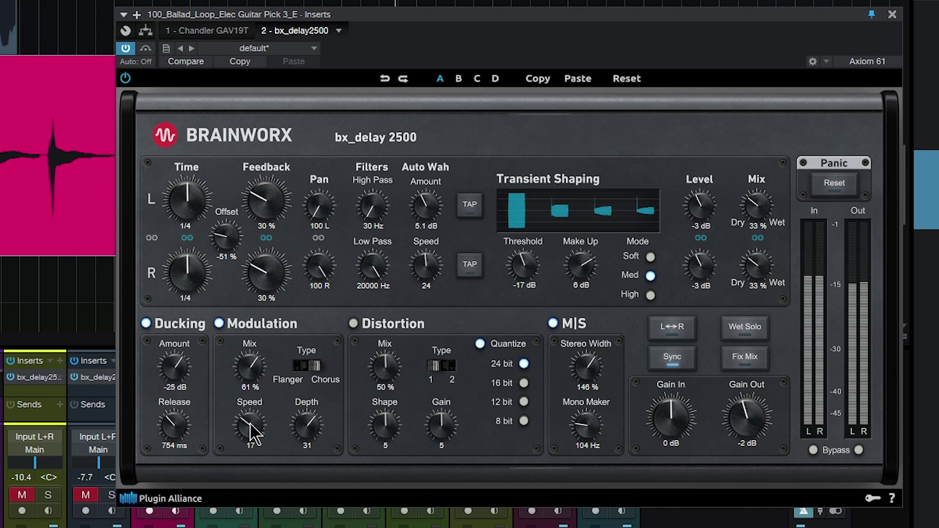
Step: Set the linked delay Mix to 30 % and Transient Shaping to Soft mode with Threshold -14 dB and Make Up 4 dB
{"action": "left_click_drag", "start_coordinate": [741, 214], "coordinate": [758, 224]}
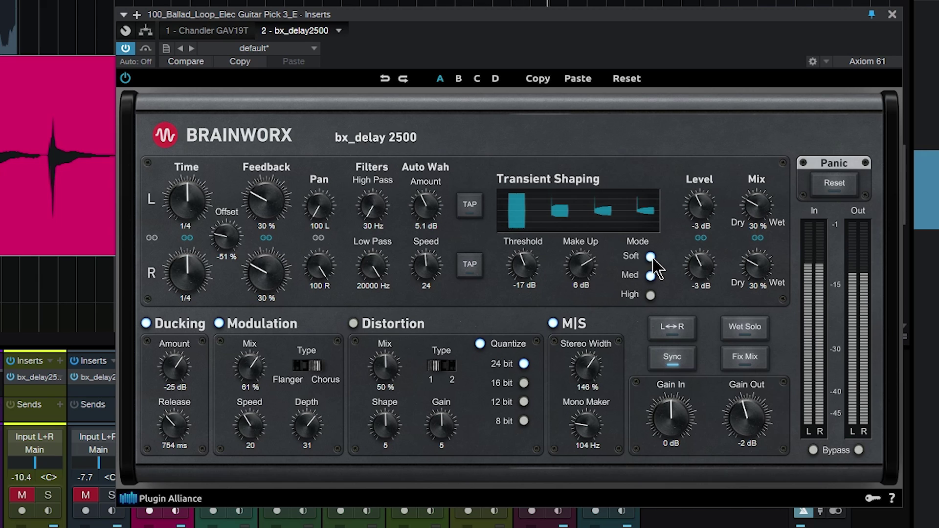
{"action": "mouse_move", "coordinate": [534, 293]}
{"action": "left_mouse_down"}
{"action": "mouse_move", "coordinate": [532, 279]}
{"action": "mouse_move", "coordinate": [531, 291]}
{"action": "left_mouse_up"}
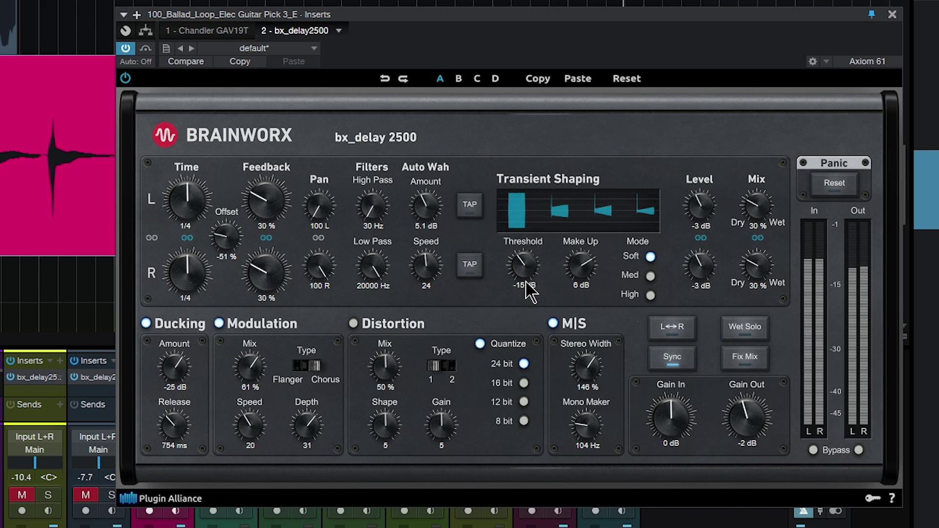
{"action": "left_click_drag", "start_coordinate": [587, 277], "coordinate": [535, 281]}
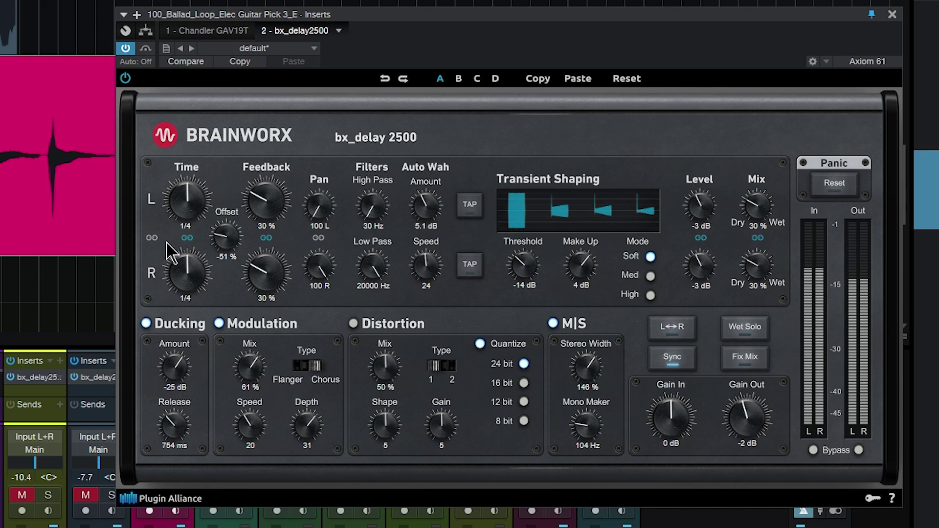
Step: Turn off Sync, unlink Time and Feedback, and set the left delay to 130 ms, 52 % and pan 53 L, with Offset -21 %
{"action": "left_click", "coordinate": [670, 356]}
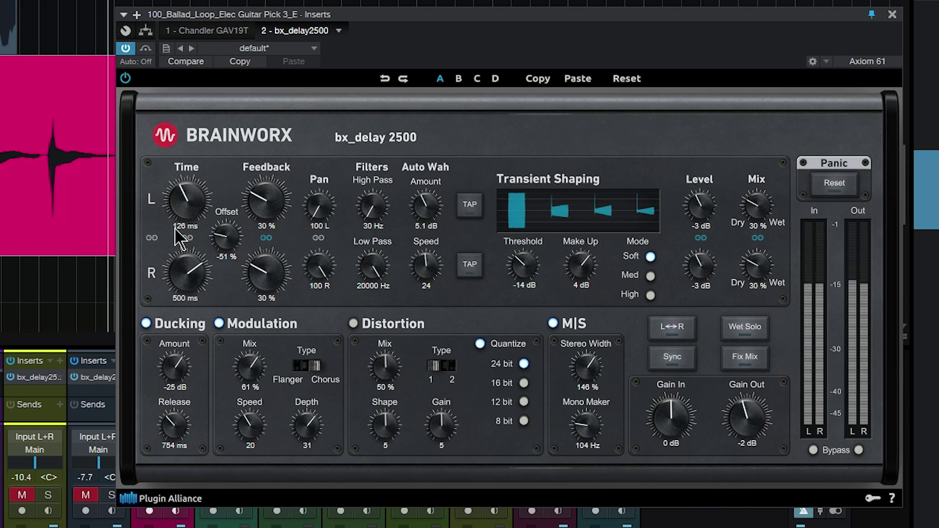
{"action": "left_click_drag", "start_coordinate": [186, 208], "coordinate": [276, 198]}
{"action": "left_click_drag", "start_coordinate": [317, 226], "coordinate": [320, 193]}
Step: Set the High Pass filter to 145 Hz, the Low Pass to 5768 Hz, and the Auto Wah to Amount 6.7 dB and Speed 28
{"action": "left_click_drag", "start_coordinate": [372, 215], "coordinate": [376, 173]}
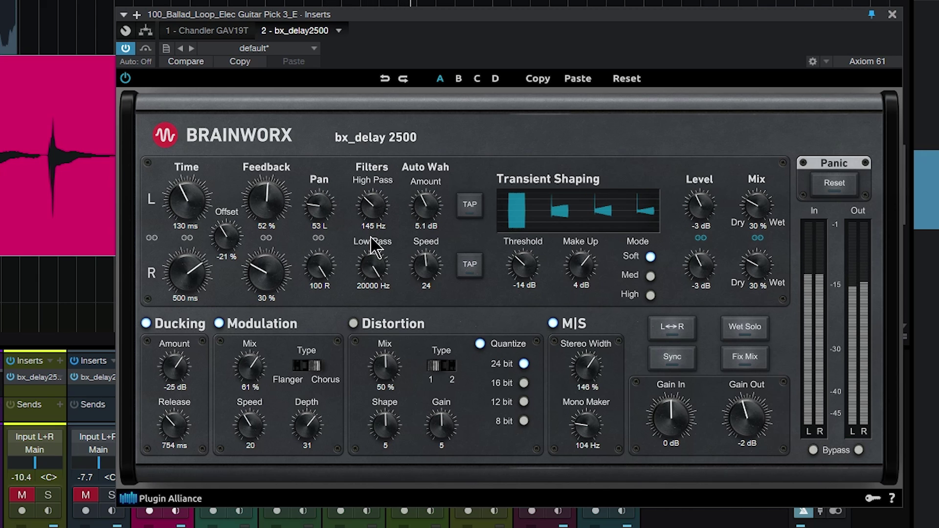
{"action": "left_click_drag", "start_coordinate": [376, 259], "coordinate": [390, 287]}
{"action": "left_click_drag", "start_coordinate": [428, 214], "coordinate": [429, 206]}
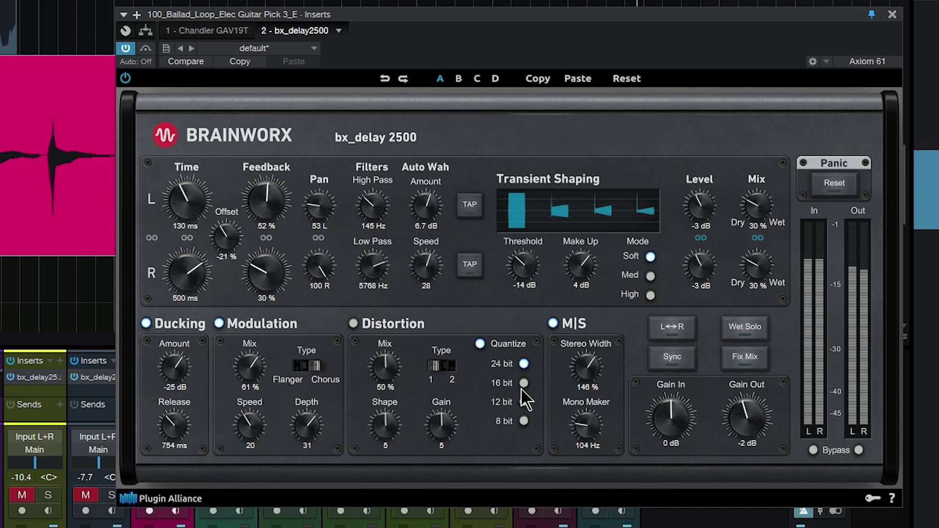
Step: Set Stereo Width to 187 %, Mono Maker to 145 Hz, and Gain Out and the linked Level to 0 dB, with L↔R swapping on
{"action": "scroll", "coordinate": [590, 372], "scroll_direction": "up", "scroll_amount": 5}
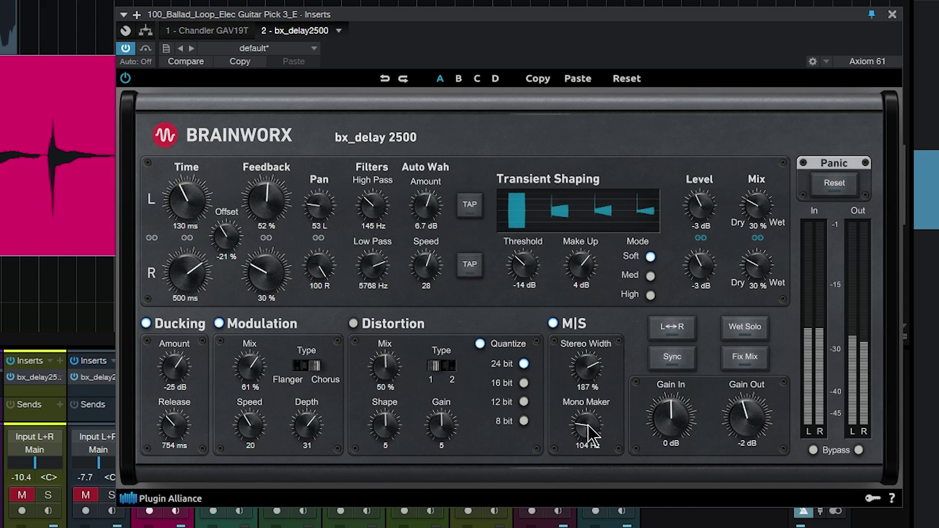
{"action": "scroll", "coordinate": [588, 429], "scroll_direction": "up", "scroll_amount": 5}
{"action": "scroll", "coordinate": [744, 424], "scroll_direction": "up", "scroll_amount": 2}
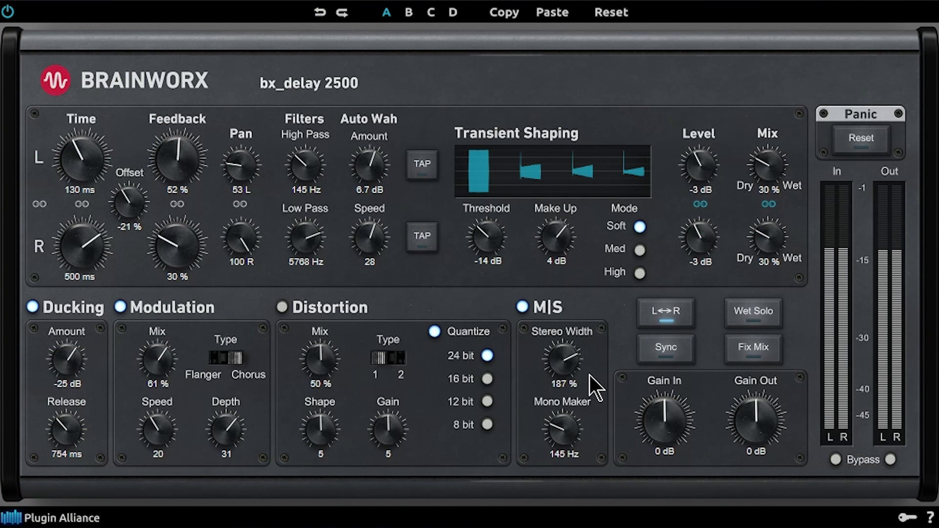
{"action": "scroll", "coordinate": [698, 230], "scroll_direction": "up", "scroll_amount": 2}
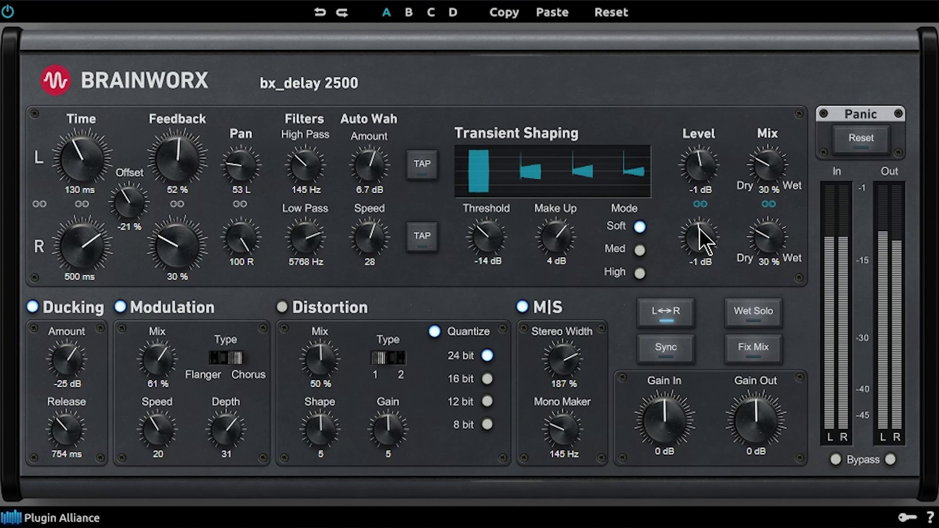
{"action": "scroll", "coordinate": [700, 245], "scroll_direction": "up", "scroll_amount": 1}
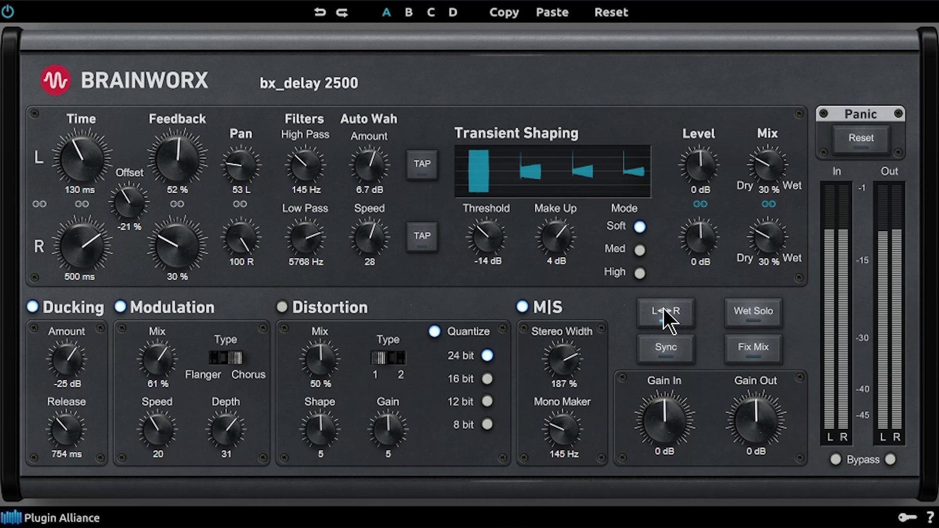
Step: Raise the left Feedback to 59 %, pan the delays to 63 L and 82 R, and set the Transient Shaping Threshold to -11 dB
{"action": "scroll", "coordinate": [180, 181], "scroll_direction": "up", "scroll_amount": 3}
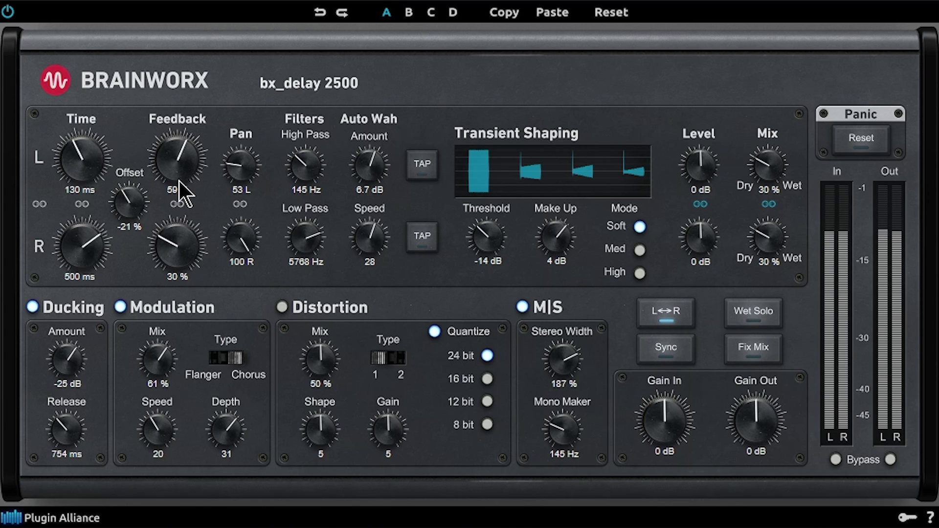
{"action": "scroll", "coordinate": [241, 251], "scroll_direction": "down", "scroll_amount": 3}
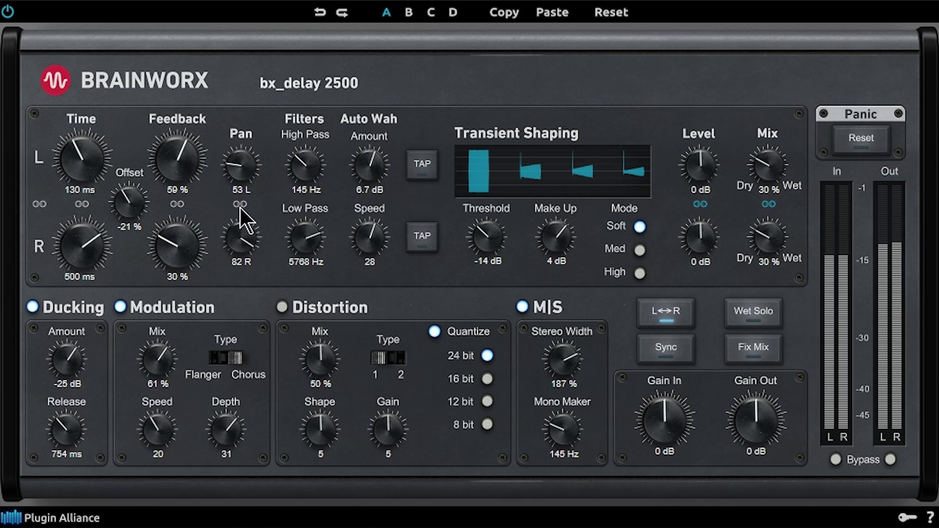
{"action": "scroll", "coordinate": [241, 183], "scroll_direction": "down", "scroll_amount": 2}
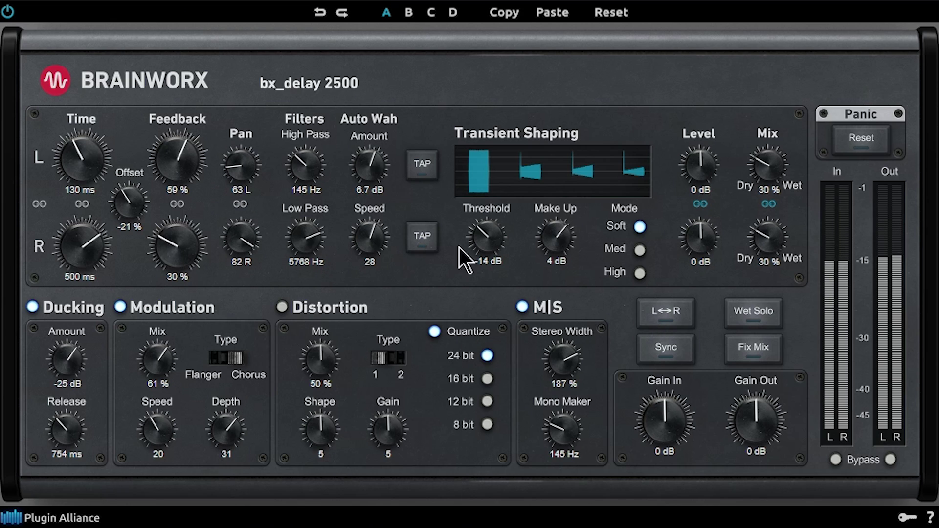
{"action": "scroll", "coordinate": [493, 235], "scroll_direction": "up", "scroll_amount": 1}
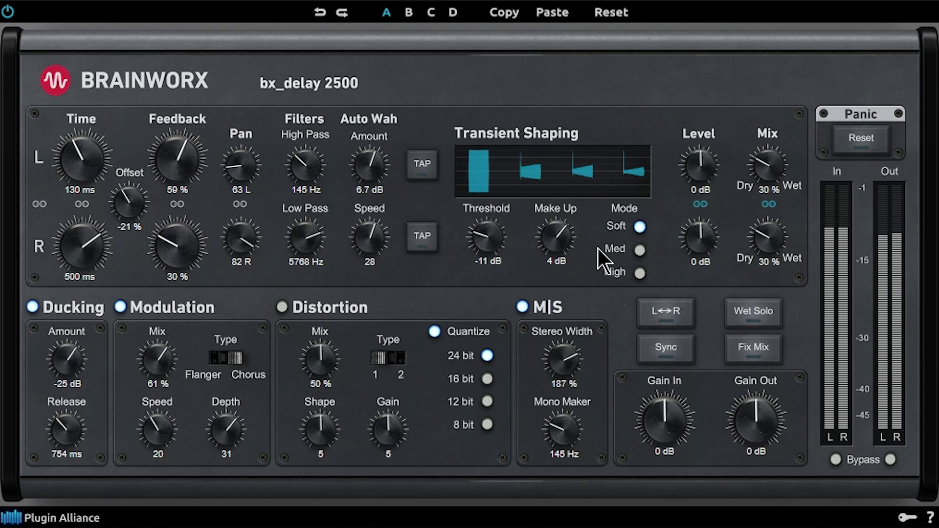
Step: Enable Distortion and set its Mix to 24 %, Shape to 3 and Gain to 6
{"action": "scroll", "coordinate": [314, 360], "scroll_direction": "up", "scroll_amount": 5}
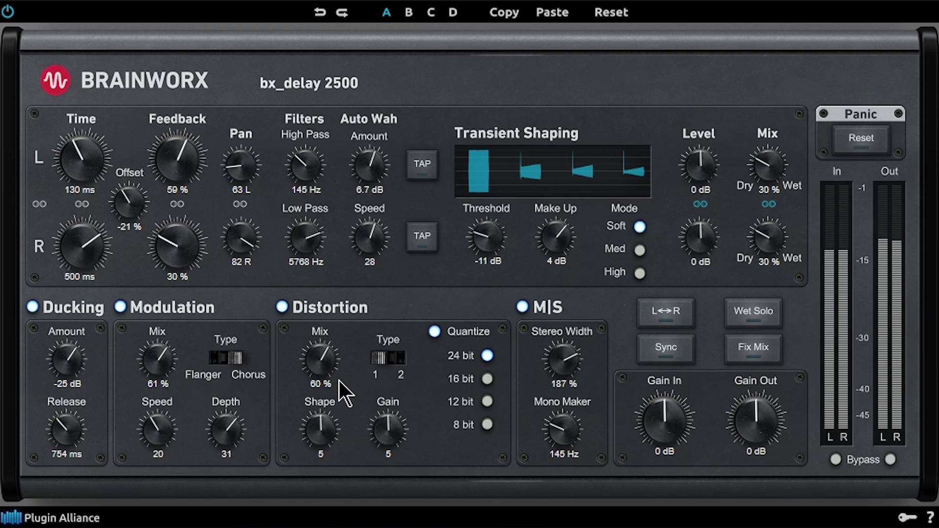
{"action": "left_click_drag", "start_coordinate": [325, 386], "coordinate": [369, 429]}
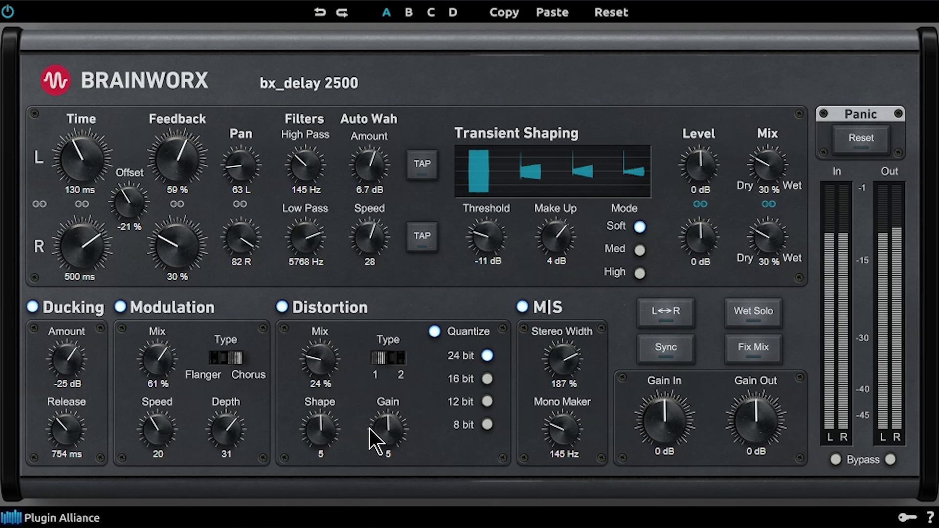
{"action": "scroll", "coordinate": [389, 433], "scroll_direction": "up", "scroll_amount": 1}
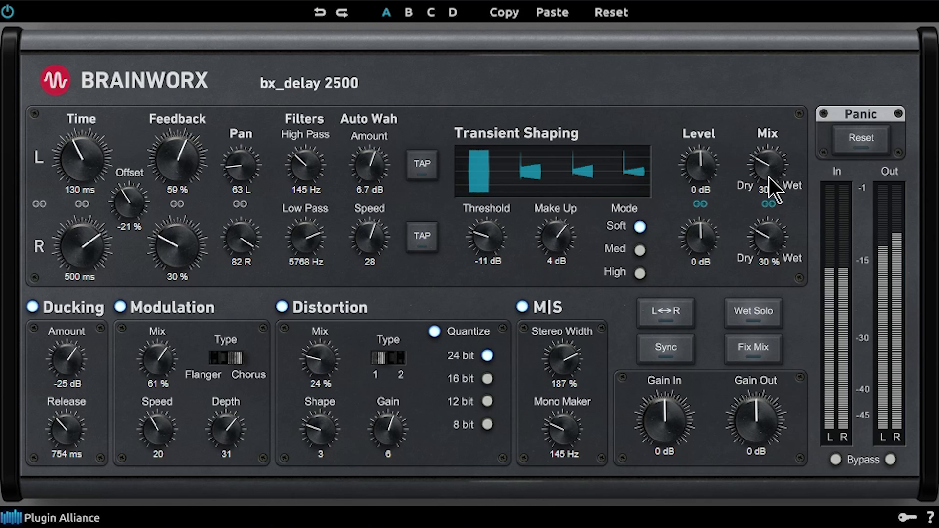
Step: Set the delay Time to 199 ms for the left channel and 391 ms for the right, with Offset at -6 %
{"action": "scroll", "coordinate": [83, 222], "scroll_direction": "down", "scroll_amount": 3}
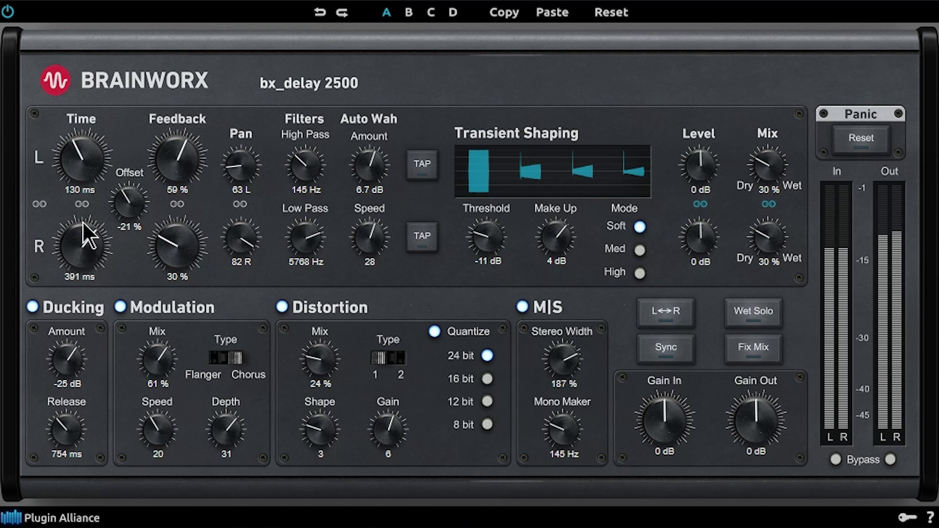
{"action": "scroll", "coordinate": [92, 157], "scroll_direction": "up", "scroll_amount": 2}
{"action": "scroll", "coordinate": [101, 168], "scroll_direction": "up", "scroll_amount": 2}
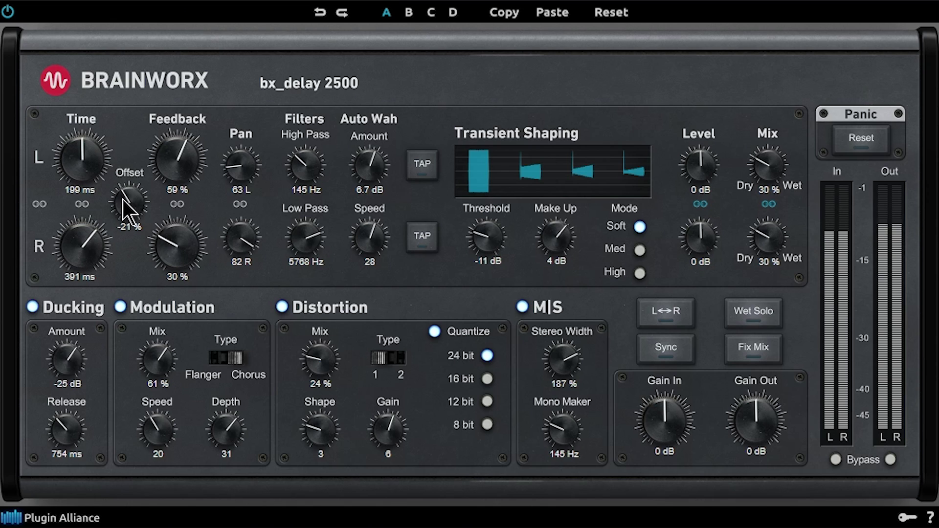
{"action": "scroll", "coordinate": [123, 200], "scroll_direction": "up", "scroll_amount": 3}
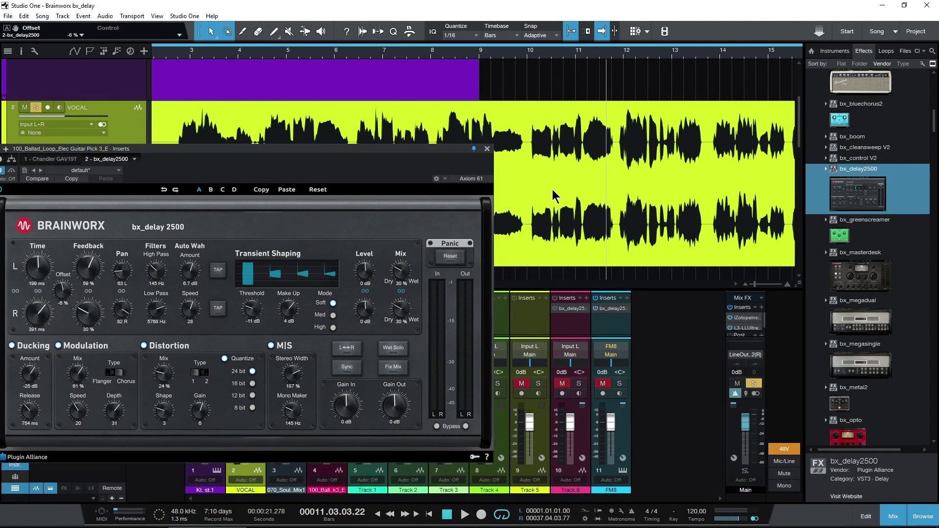
Step: Play the soloed vocal track, link Time and Feedback, and set both delay channels to 565 ms and 64 %
{"action": "left_click_drag", "start_coordinate": [336, 147], "coordinate": [527, 92]}
{"action": "key", "text": "space"}
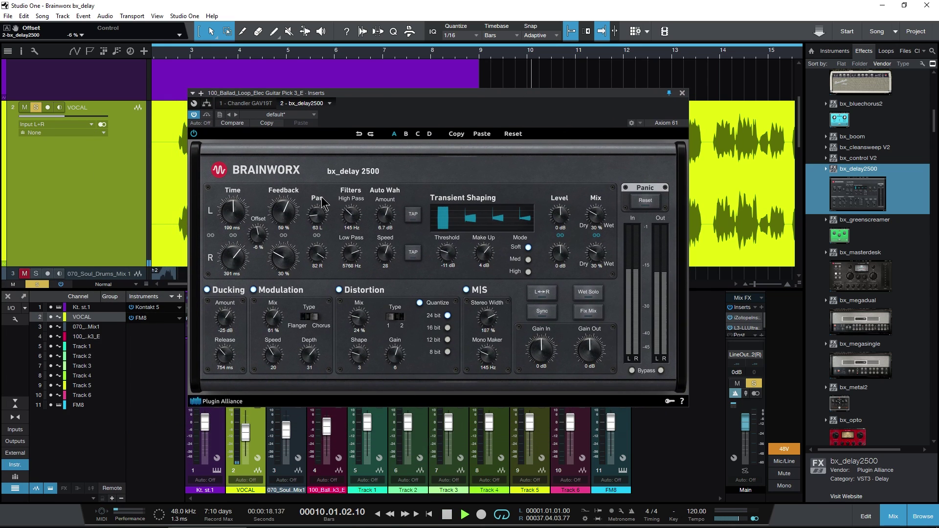
{"action": "left_click", "coordinate": [234, 235]}
{"action": "left_click_drag", "start_coordinate": [235, 232], "coordinate": [236, 220]}
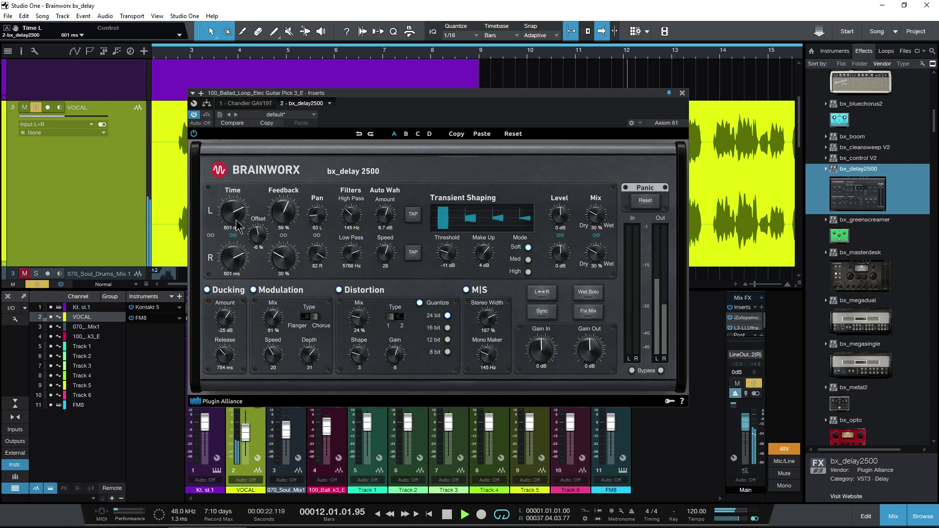
{"action": "left_click_drag", "start_coordinate": [286, 267], "coordinate": [288, 247]}
Step: Set the linked delay Mix to 28 % while the vocal plays
{"action": "left_click_drag", "start_coordinate": [598, 255], "coordinate": [601, 249]}
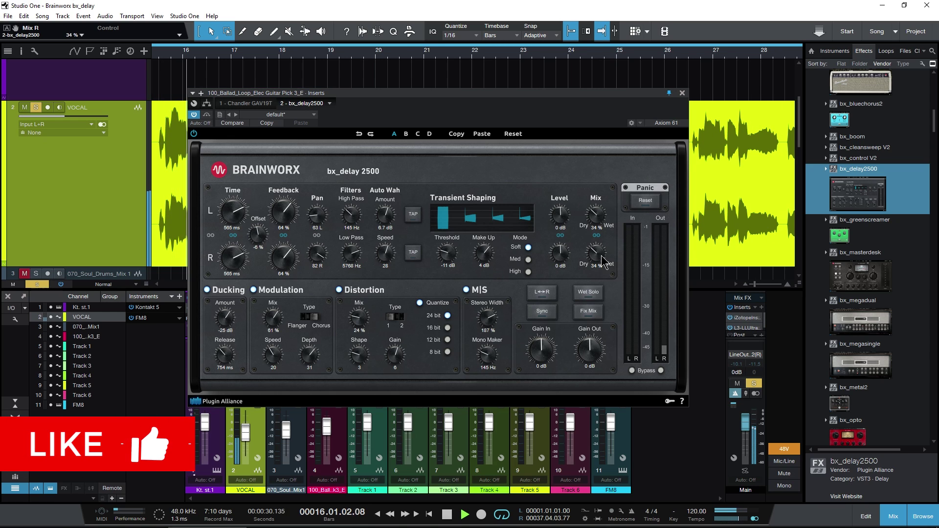
{"action": "left_click_drag", "start_coordinate": [595, 255], "coordinate": [593, 267]}
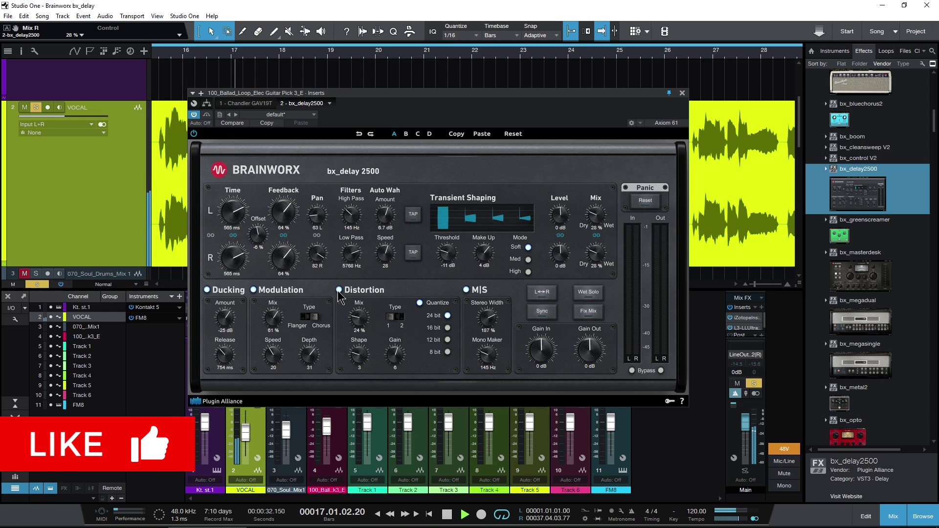
{"action": "left_click_drag", "start_coordinate": [440, 92], "coordinate": [414, 96]}
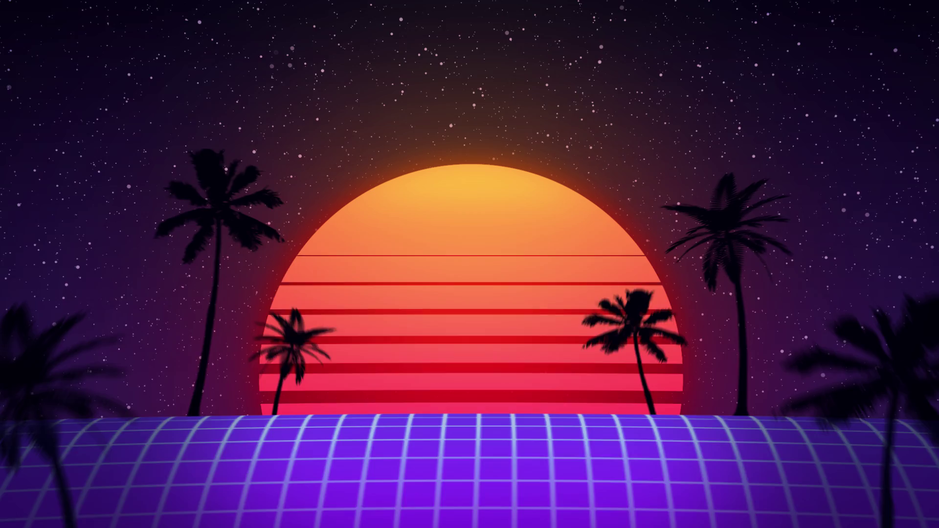